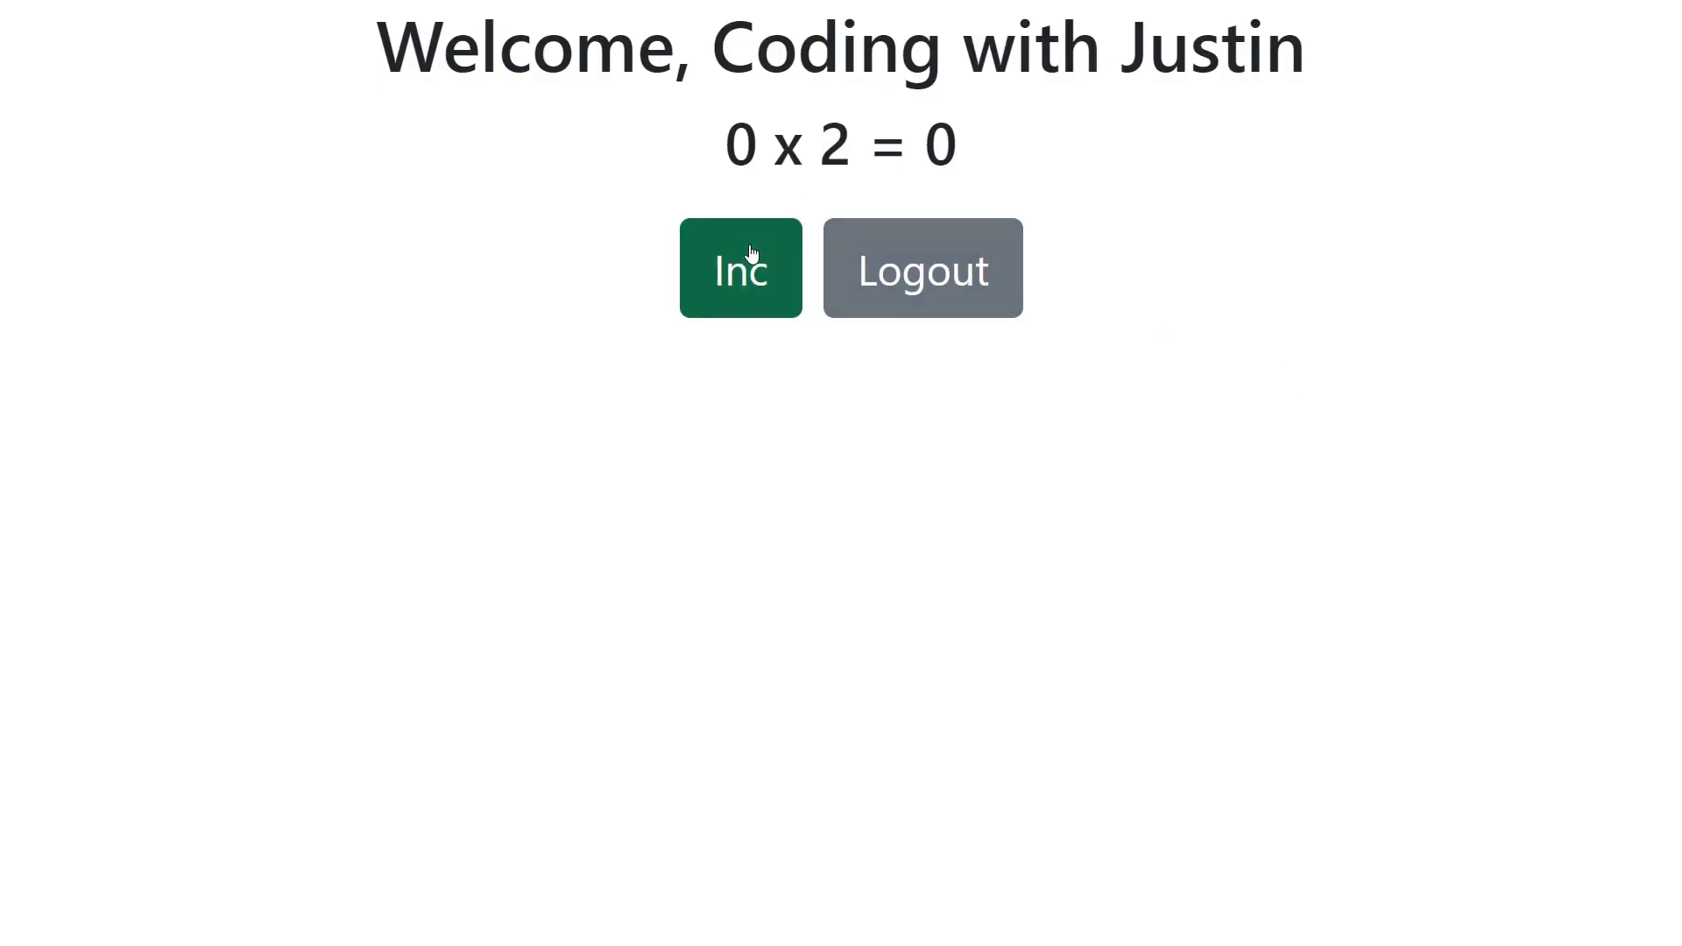
Step: Raise the counter twice, log out, then log back in by submitting the login form
{"action": "left_click", "coordinate": [754, 254]}
{"action": "left_click", "coordinate": [754, 254]}
{"action": "left_click", "coordinate": [755, 258]}
{"action": "left_click", "coordinate": [923, 275]}
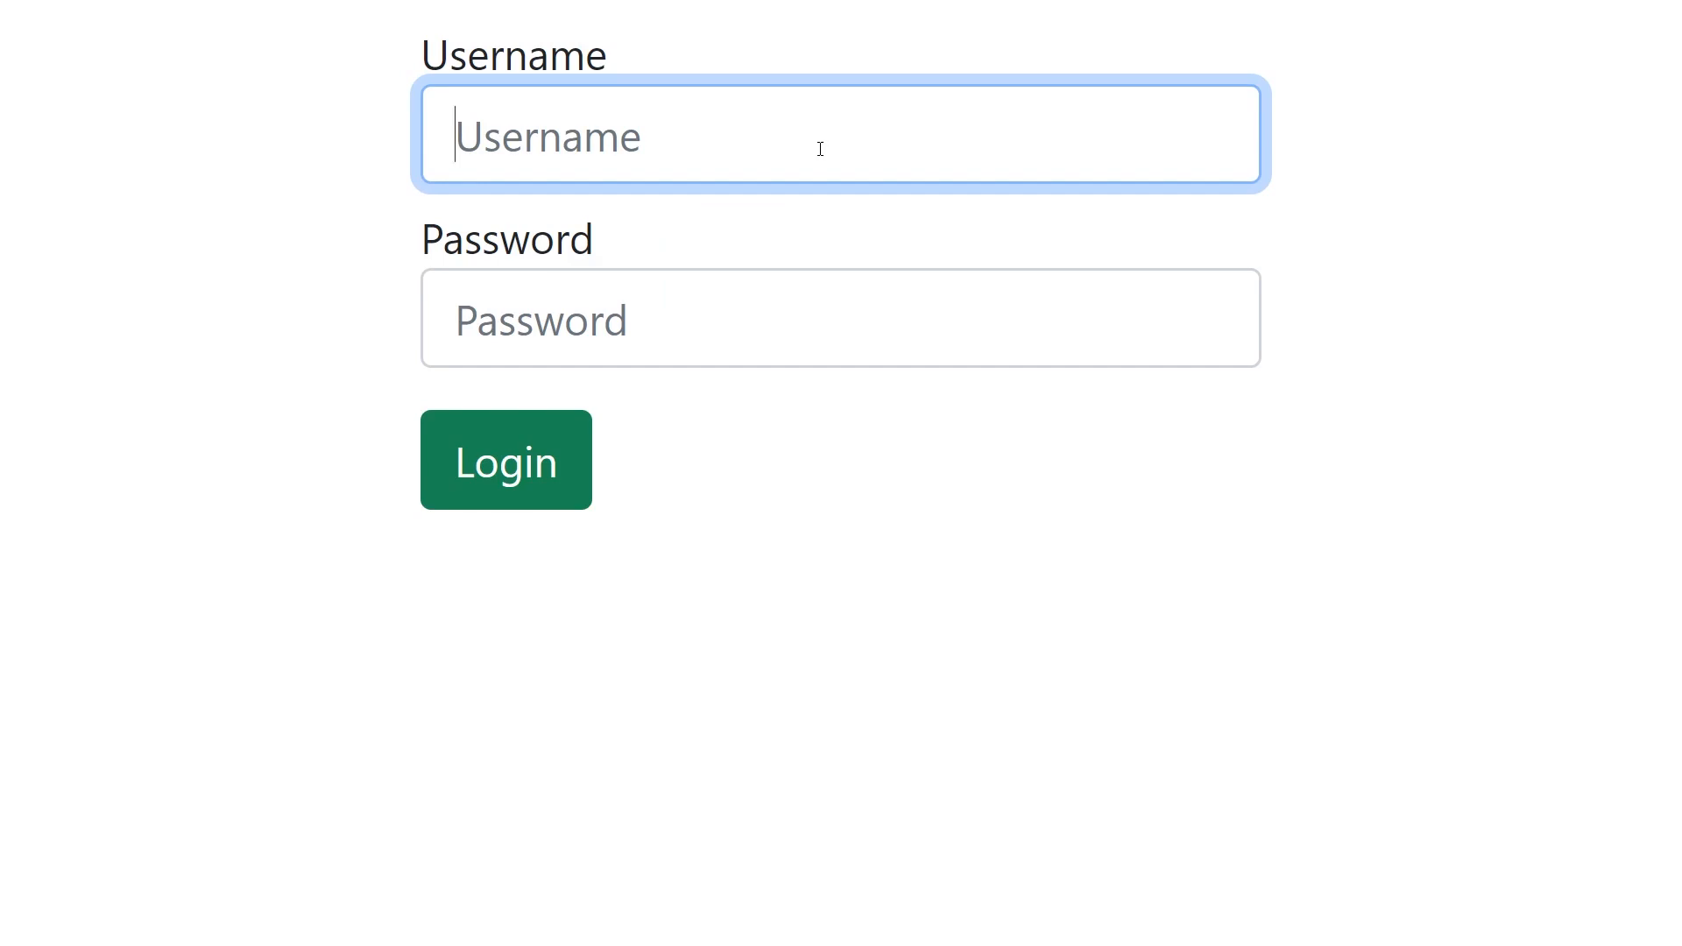
{"action": "type", "text": "justin"}
{"action": "key", "text": "Tab"}
{"action": "type", "text": "******"}
{"action": "key", "text": "Return"}
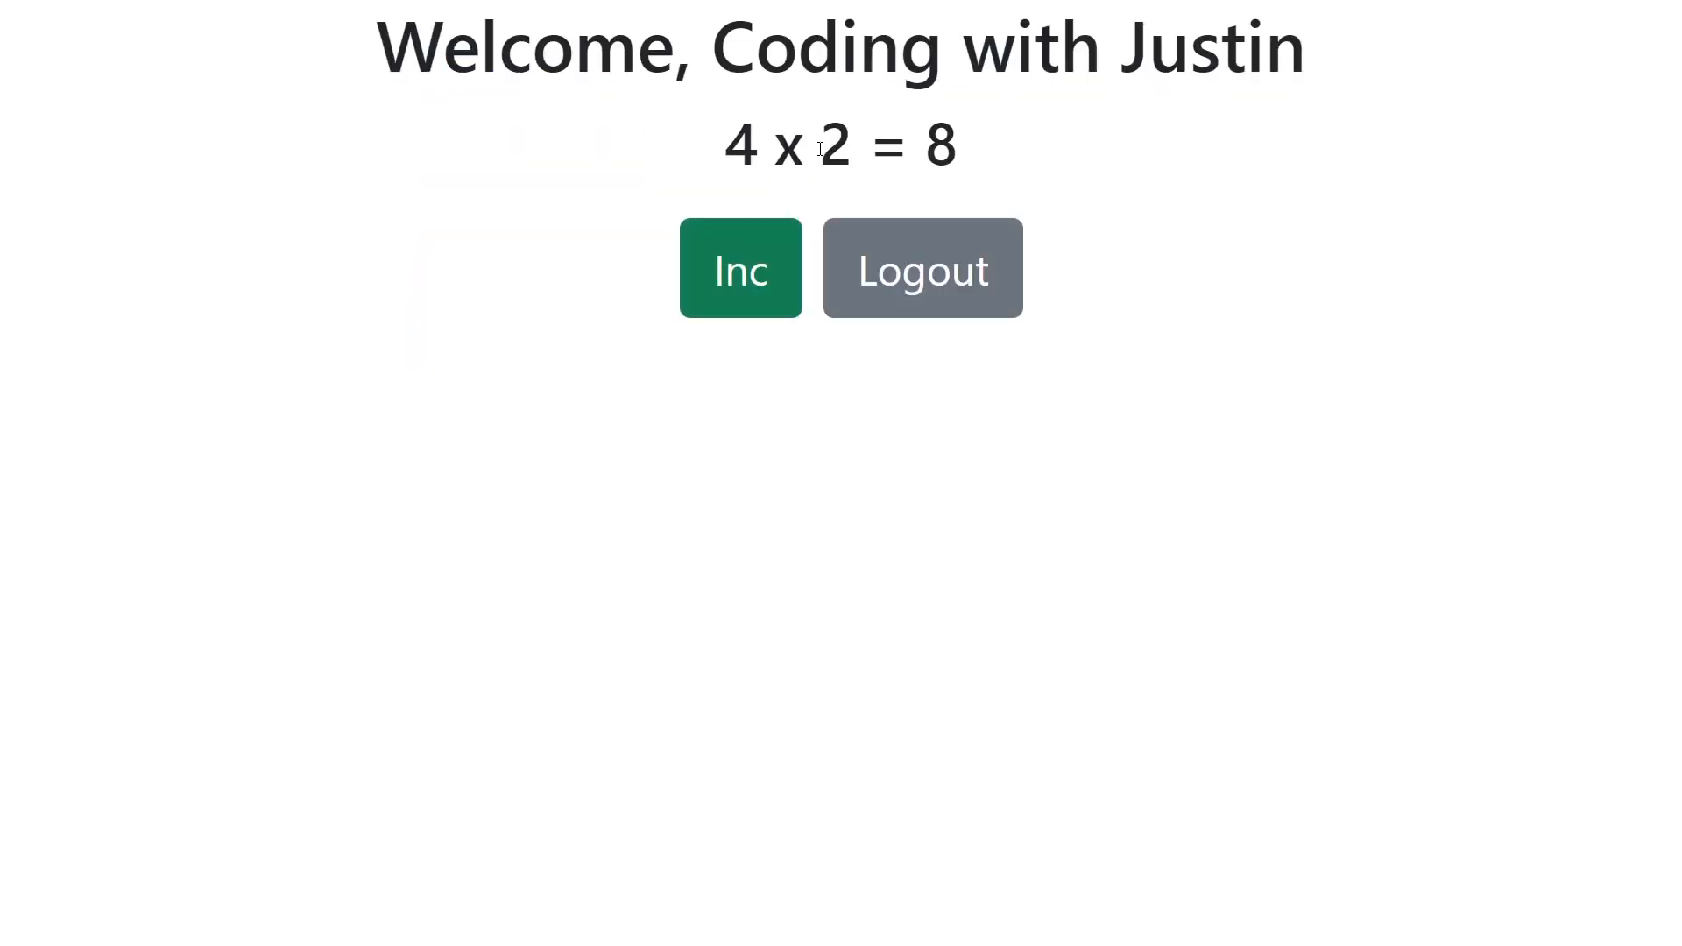
Step: Raise the counter again, log out, try an empty login, then fill the username 123123
{"action": "left_click", "coordinate": [760, 276]}
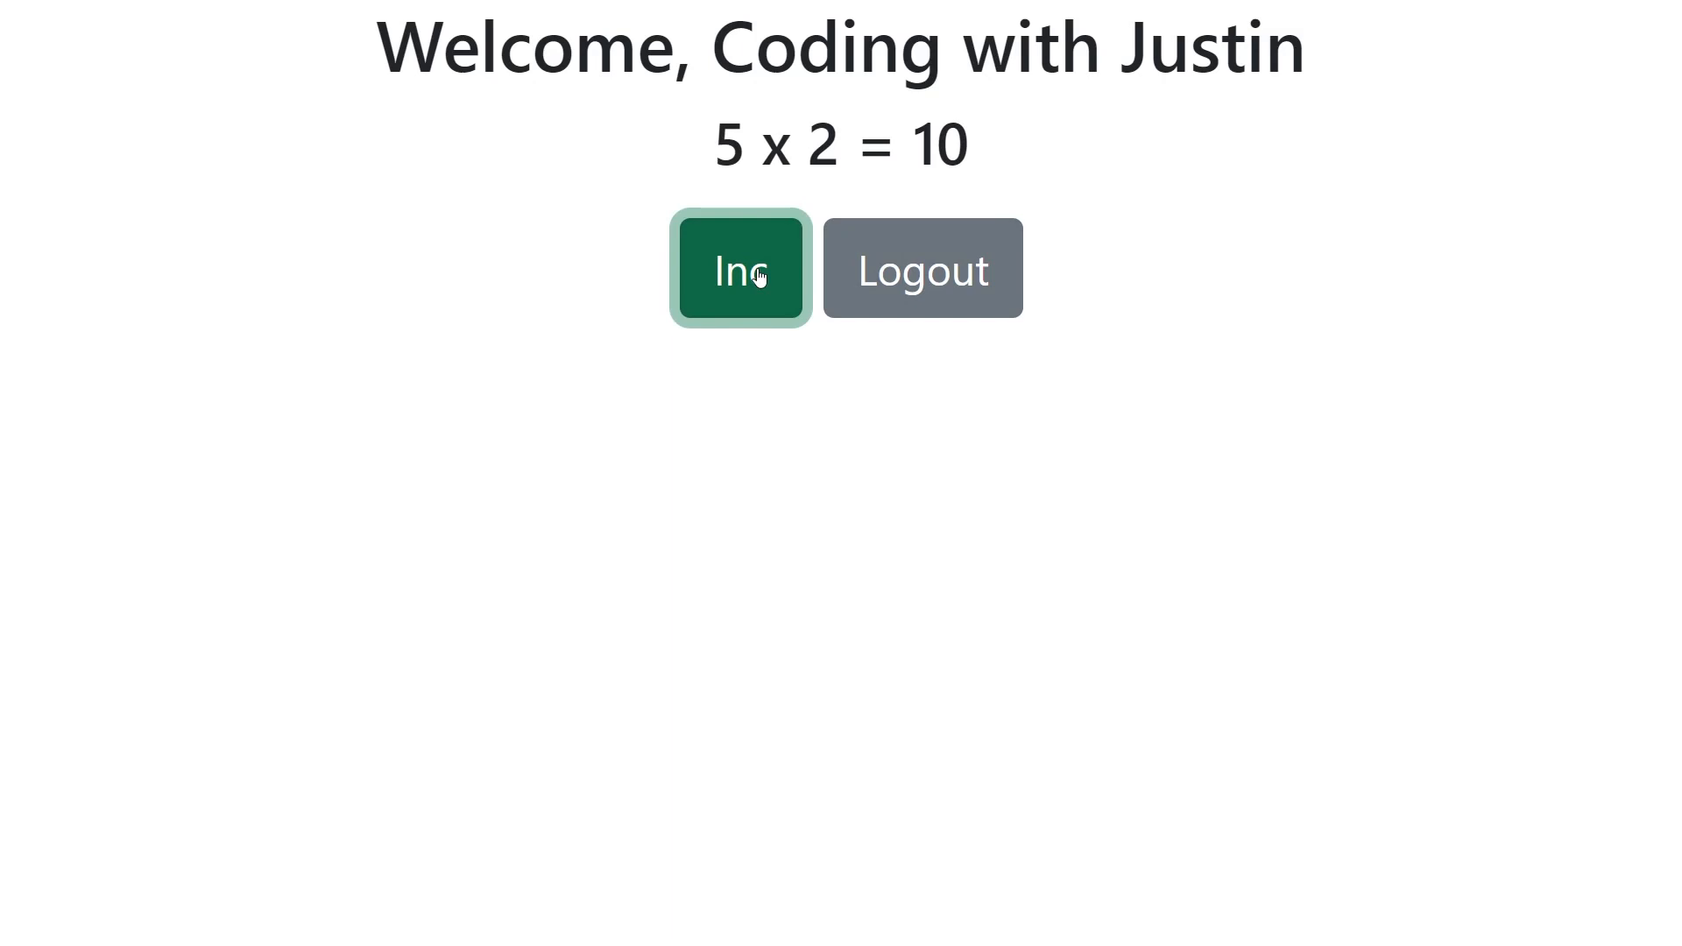
{"action": "left_click", "coordinate": [760, 276]}
{"action": "left_click", "coordinate": [864, 277]}
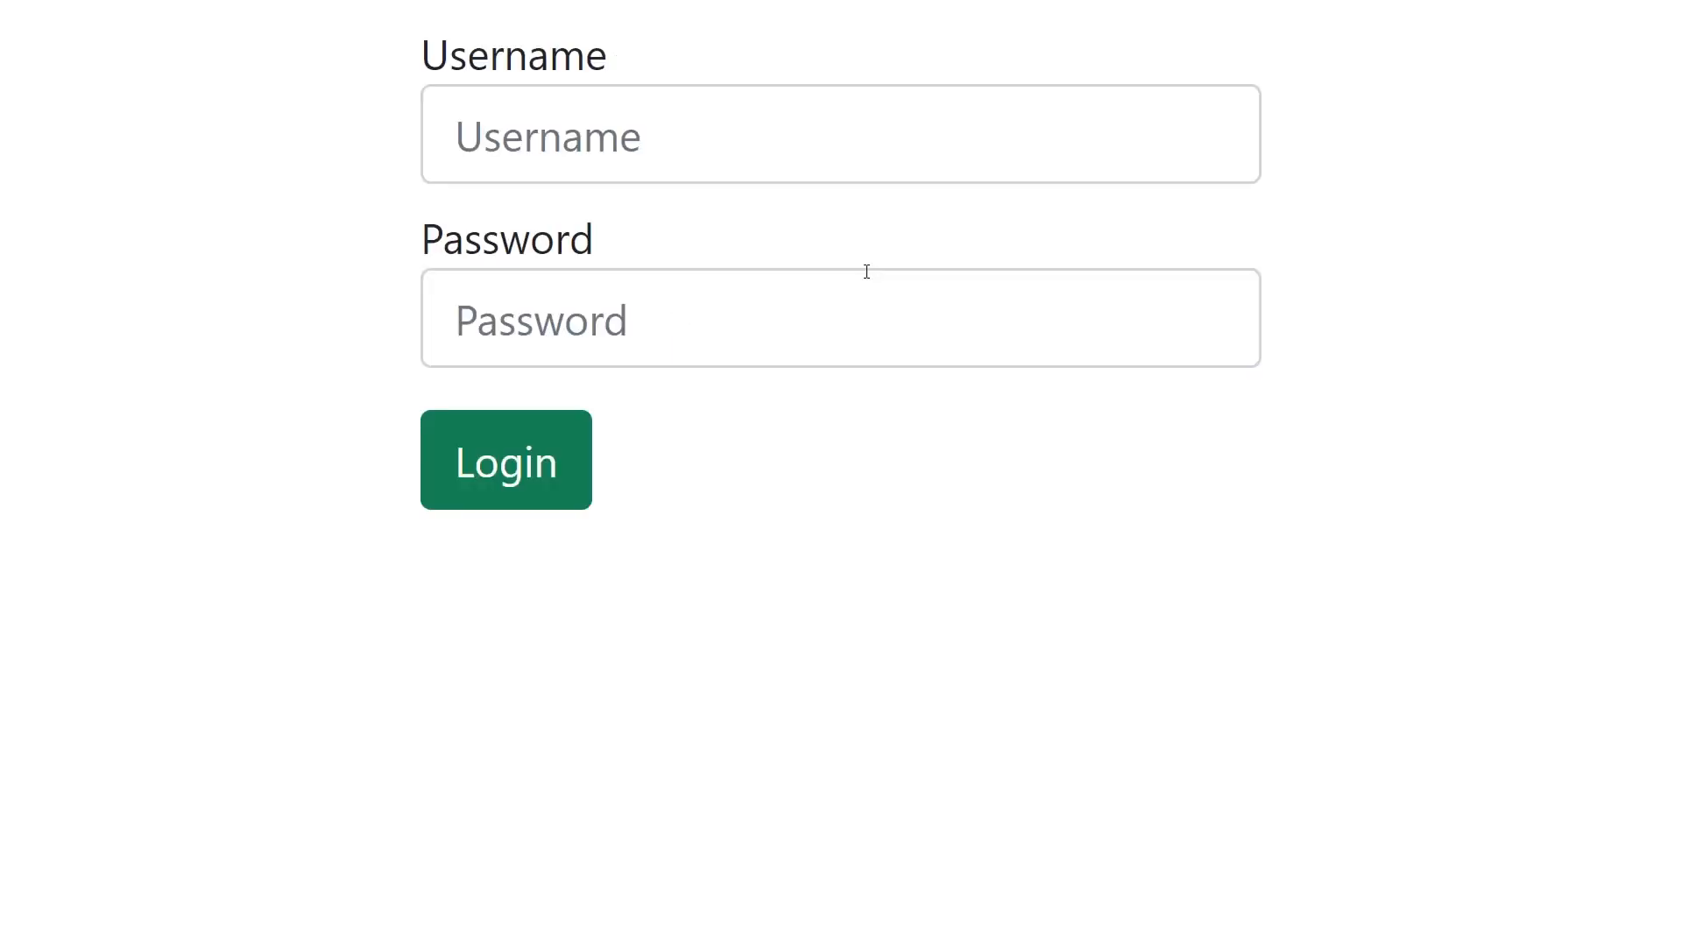
{"action": "left_click", "coordinate": [578, 434]}
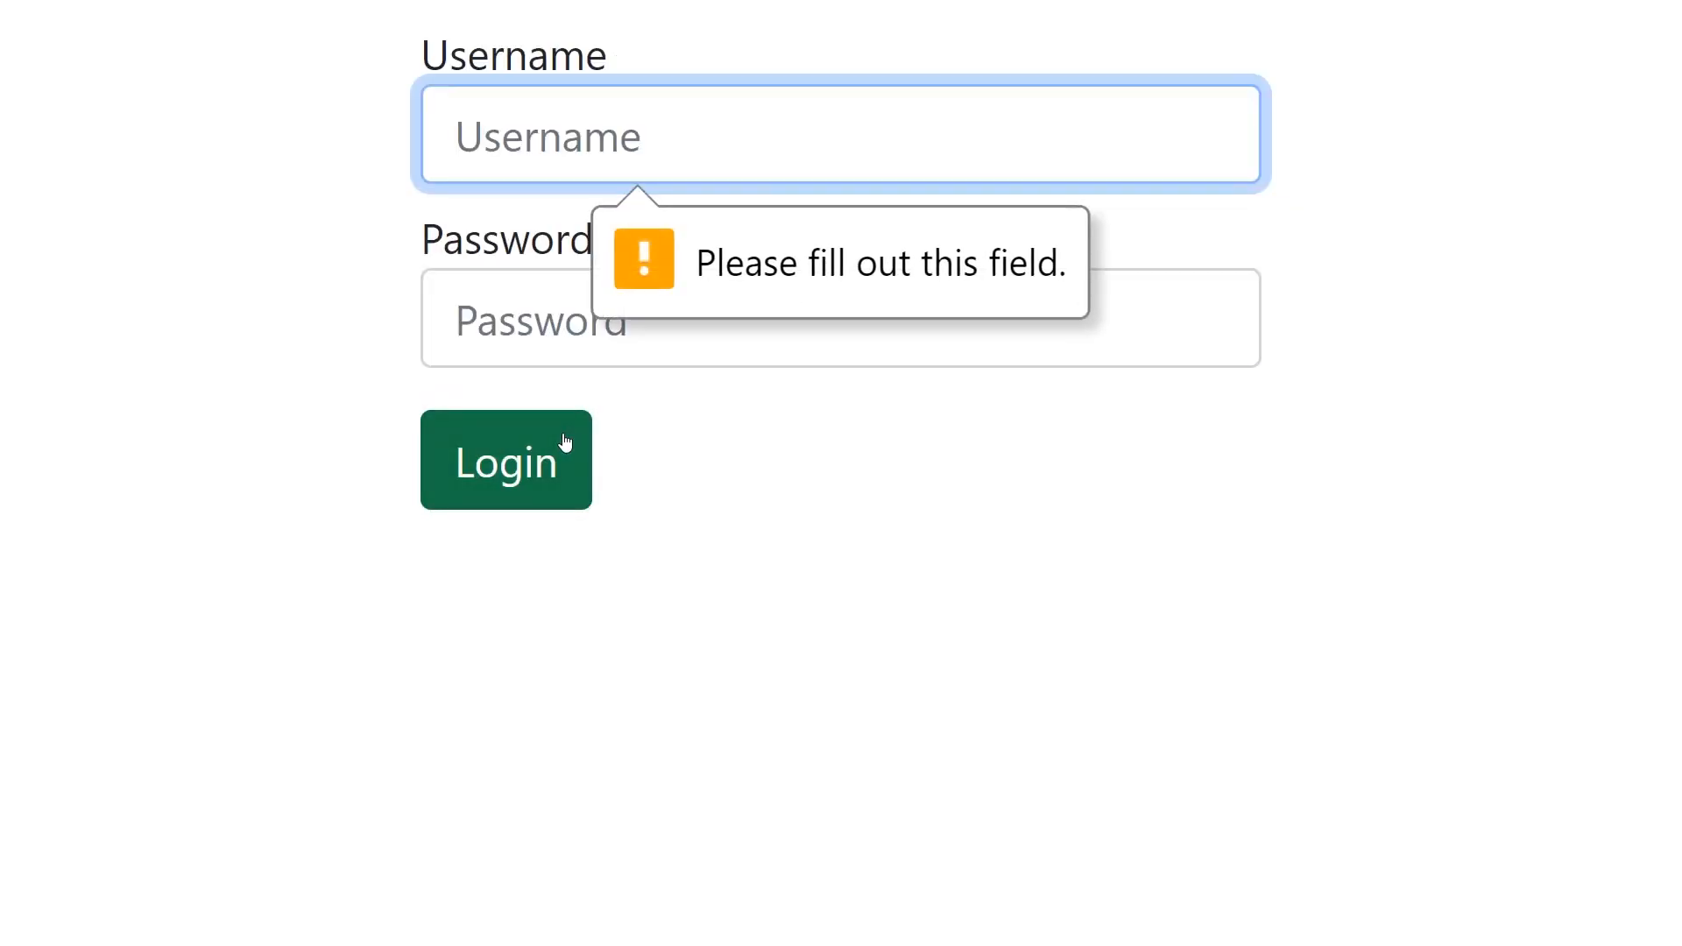
{"action": "type", "text": "123123"}
{"action": "key", "text": "Tab"}
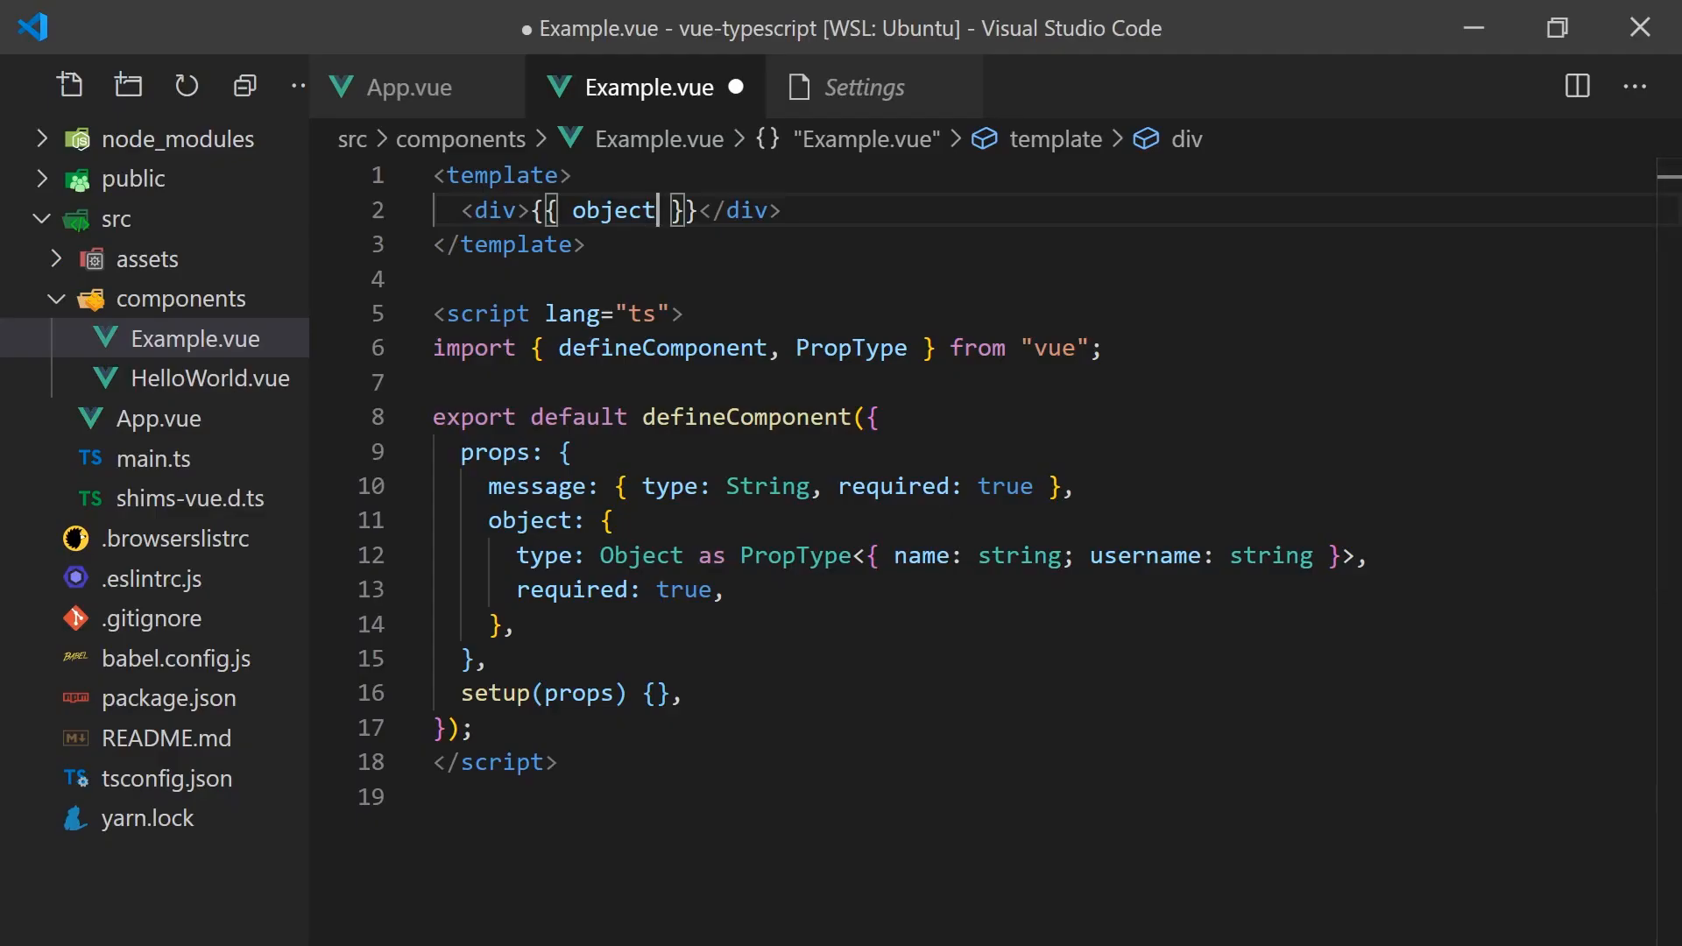
{"action": "type", "text": "."}
Step: Browse the IntelliSense suggestions name and username for object in Example.vue's template
{"action": "key", "text": "Down"}
{"action": "key", "text": "Up"}
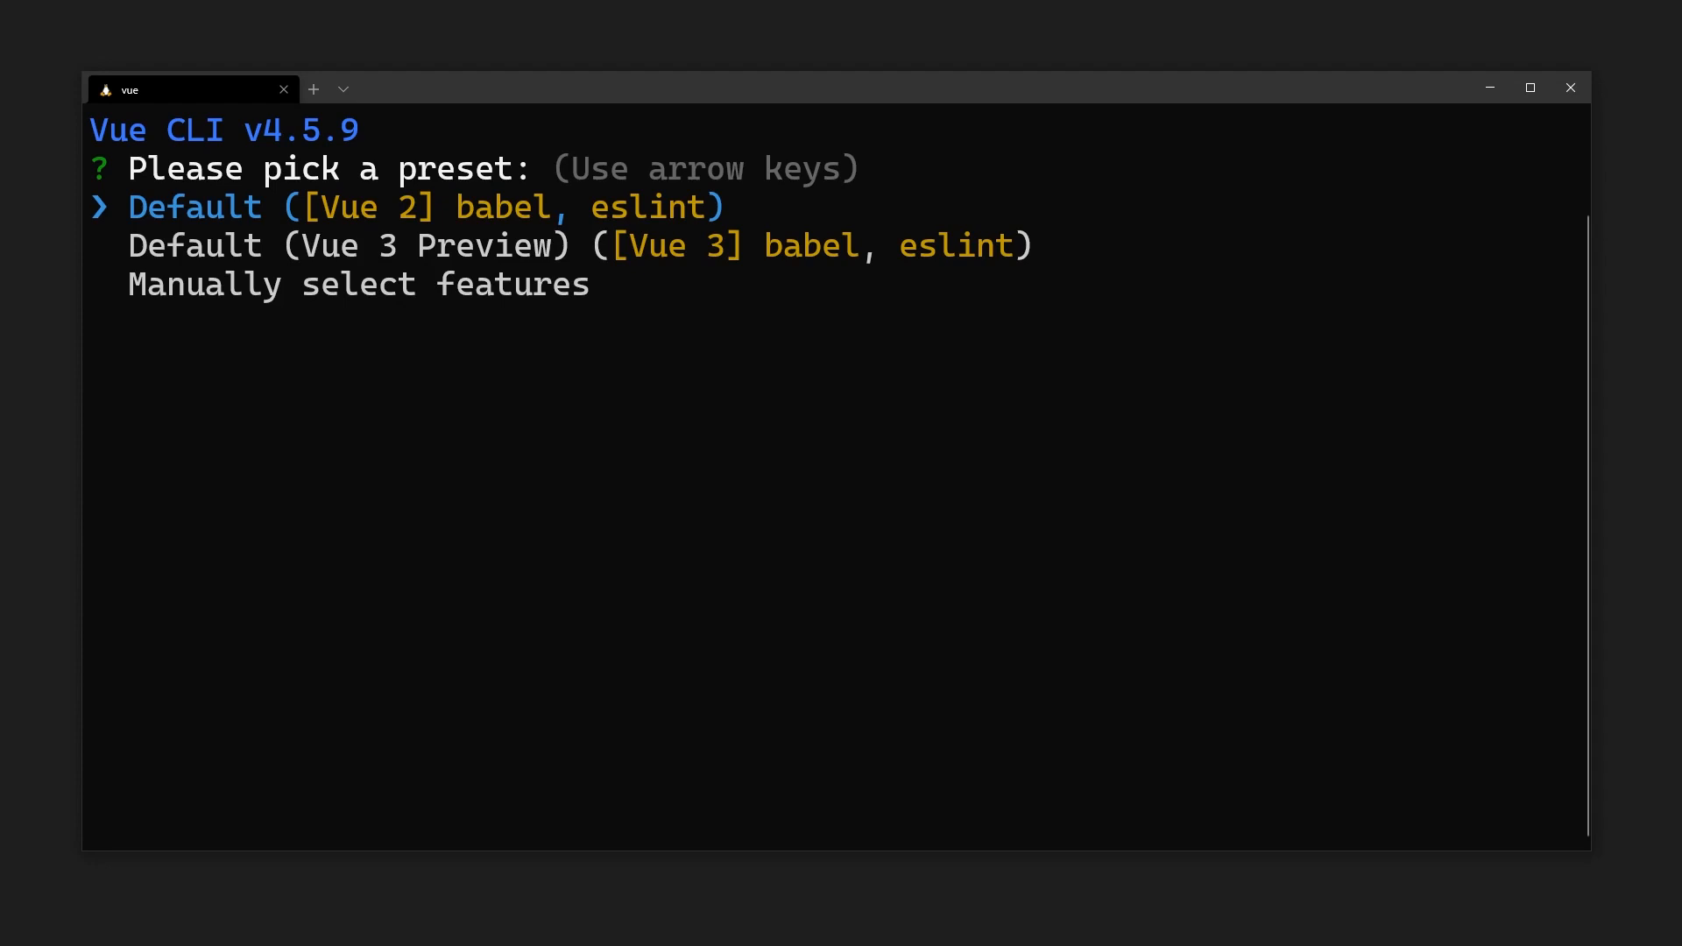
Step: Choose 'Manually select features' in the Vue CLI prompt and include TypeScript
{"action": "key", "text": "Down"}
{"action": "key", "text": "Down"}
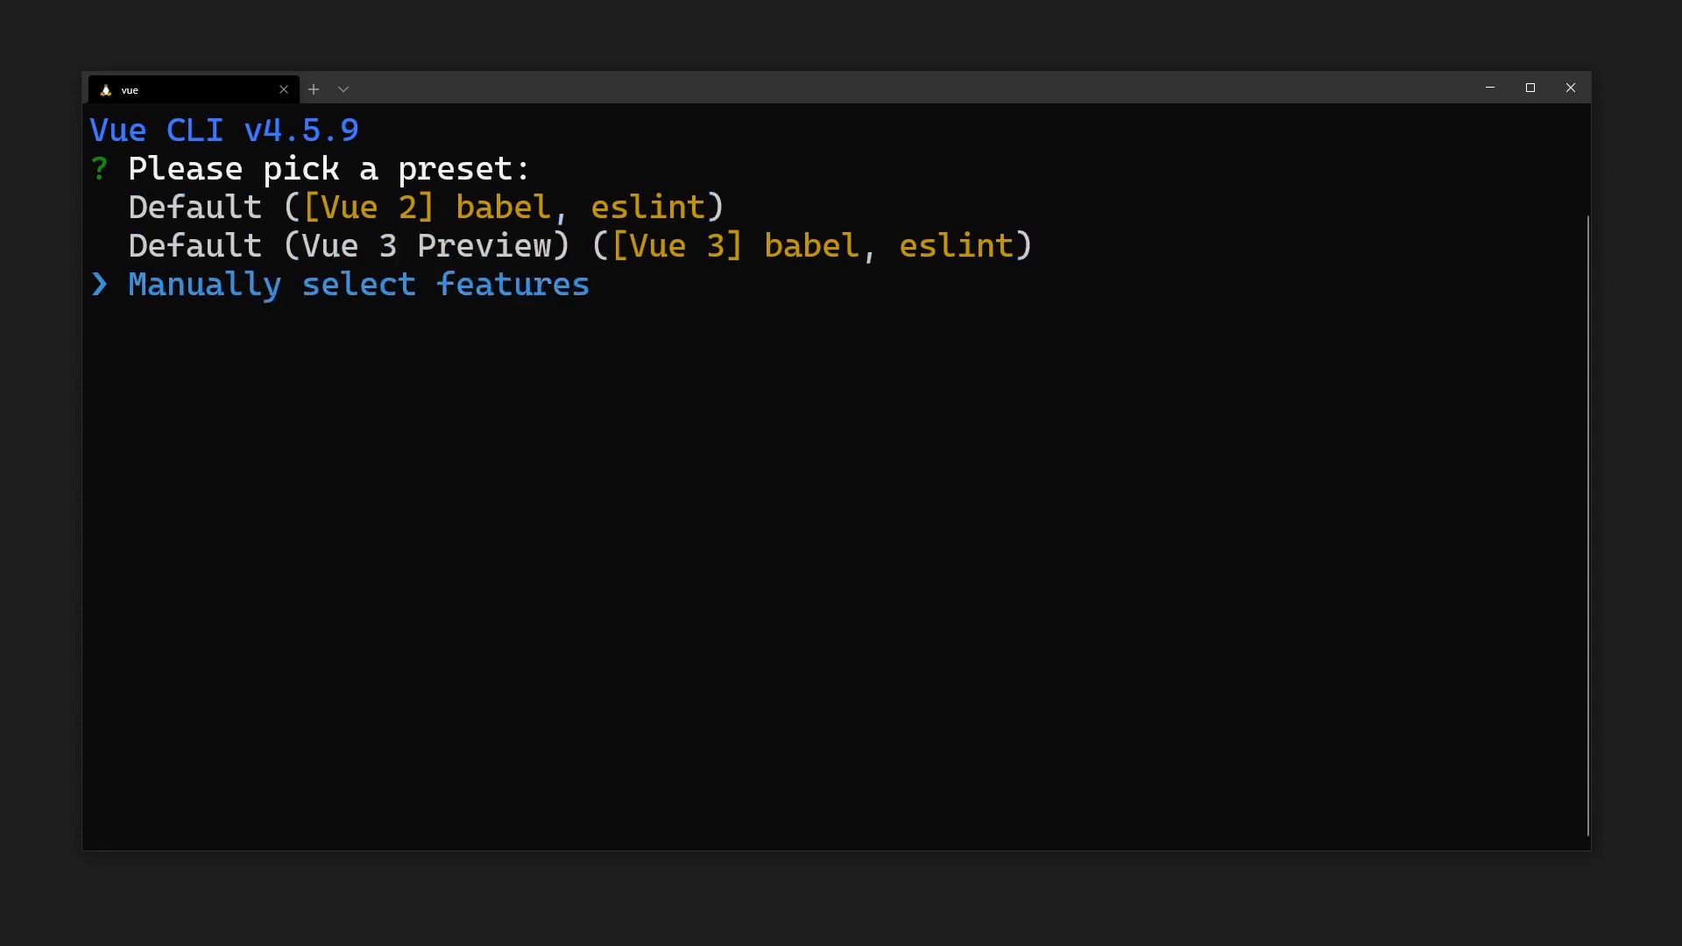
{"action": "key", "text": "Return"}
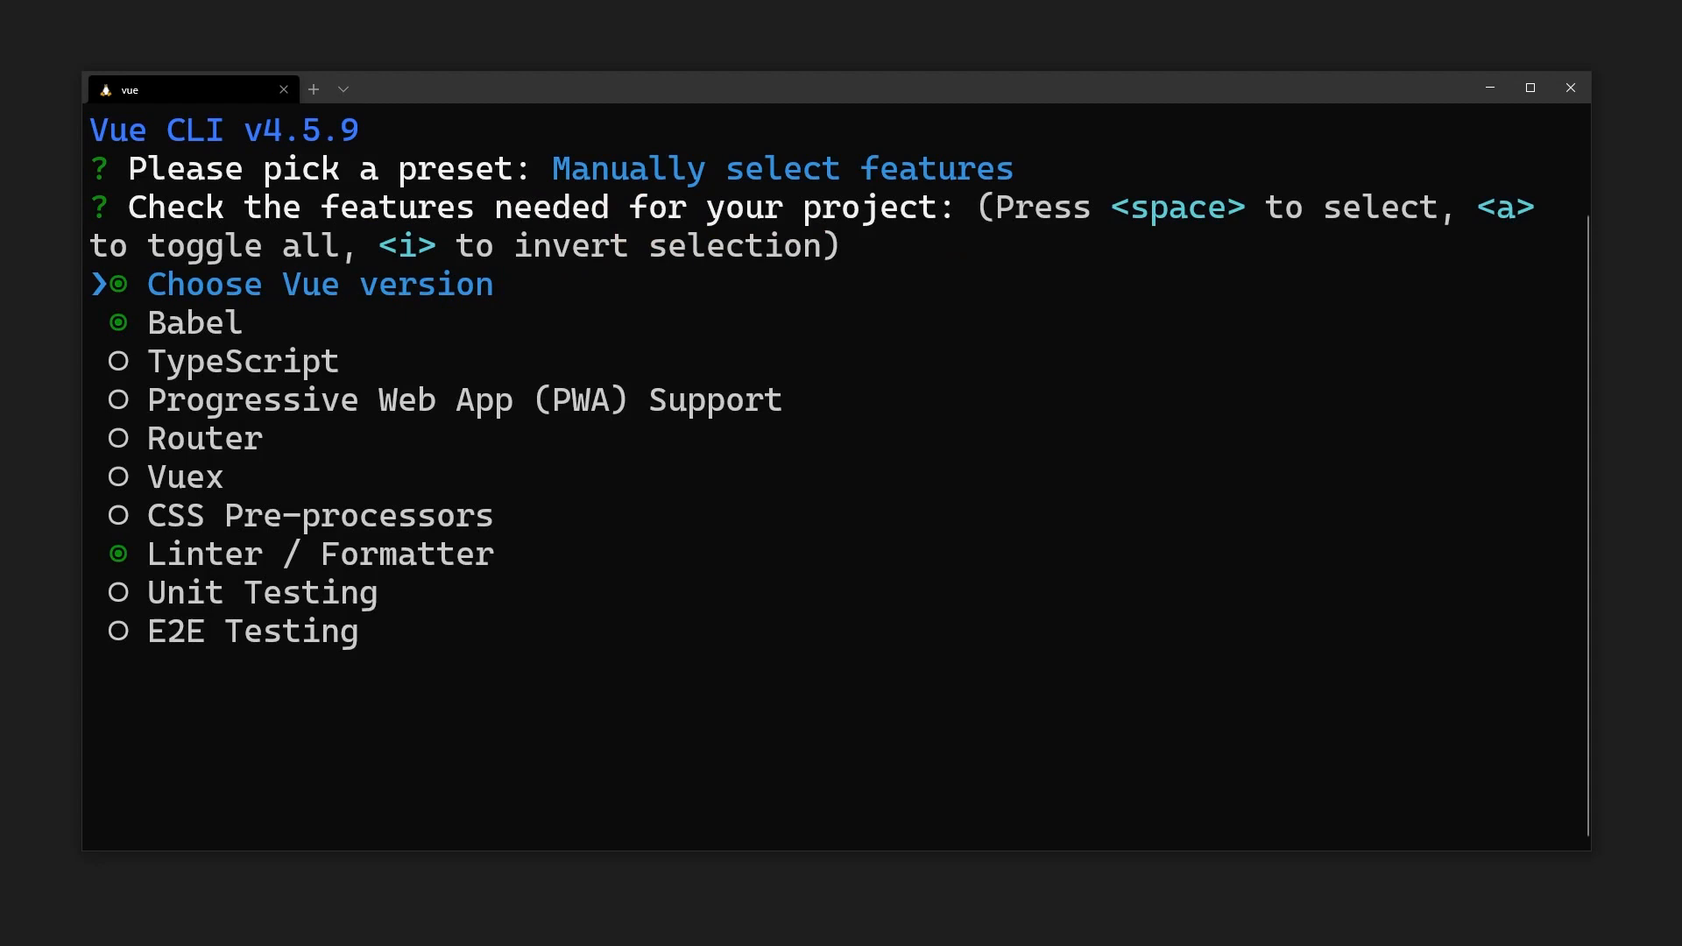
{"action": "key", "text": "Down"}
{"action": "key", "text": "Down"}
{"action": "key", "text": "space"}
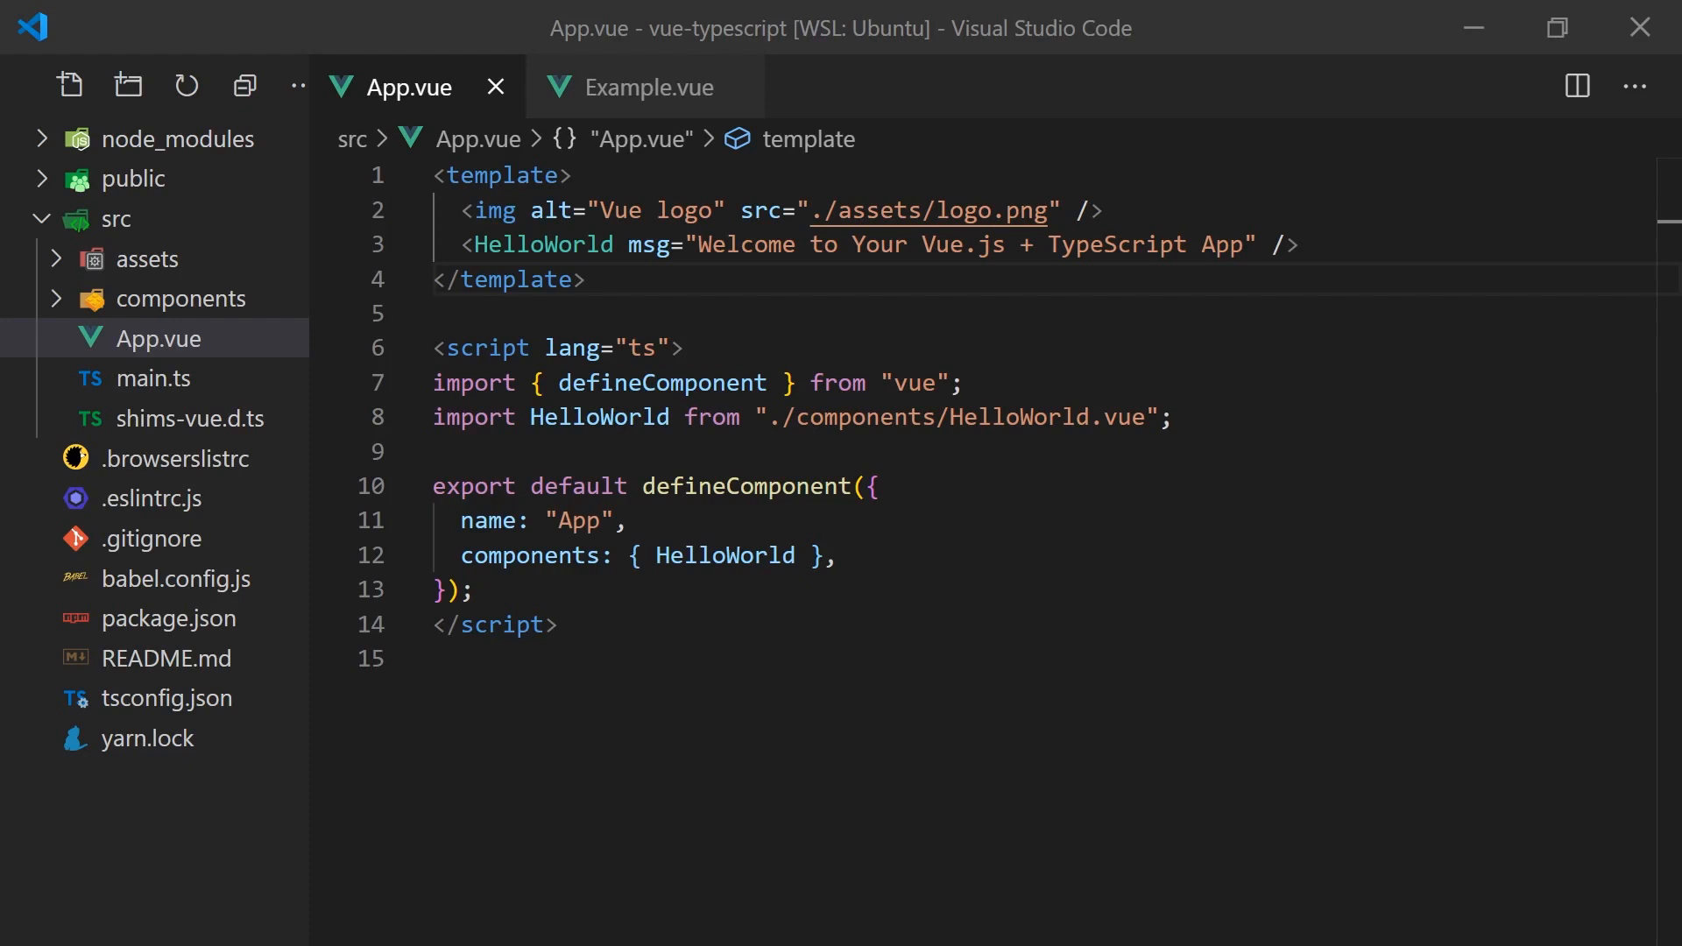
Step: Add a random: "random" entry after HelloWorld in App.vue's components to expose a type error
{"action": "left_click", "coordinate": [1025, 555]}
{"action": "left_click", "coordinate": [798, 555]}
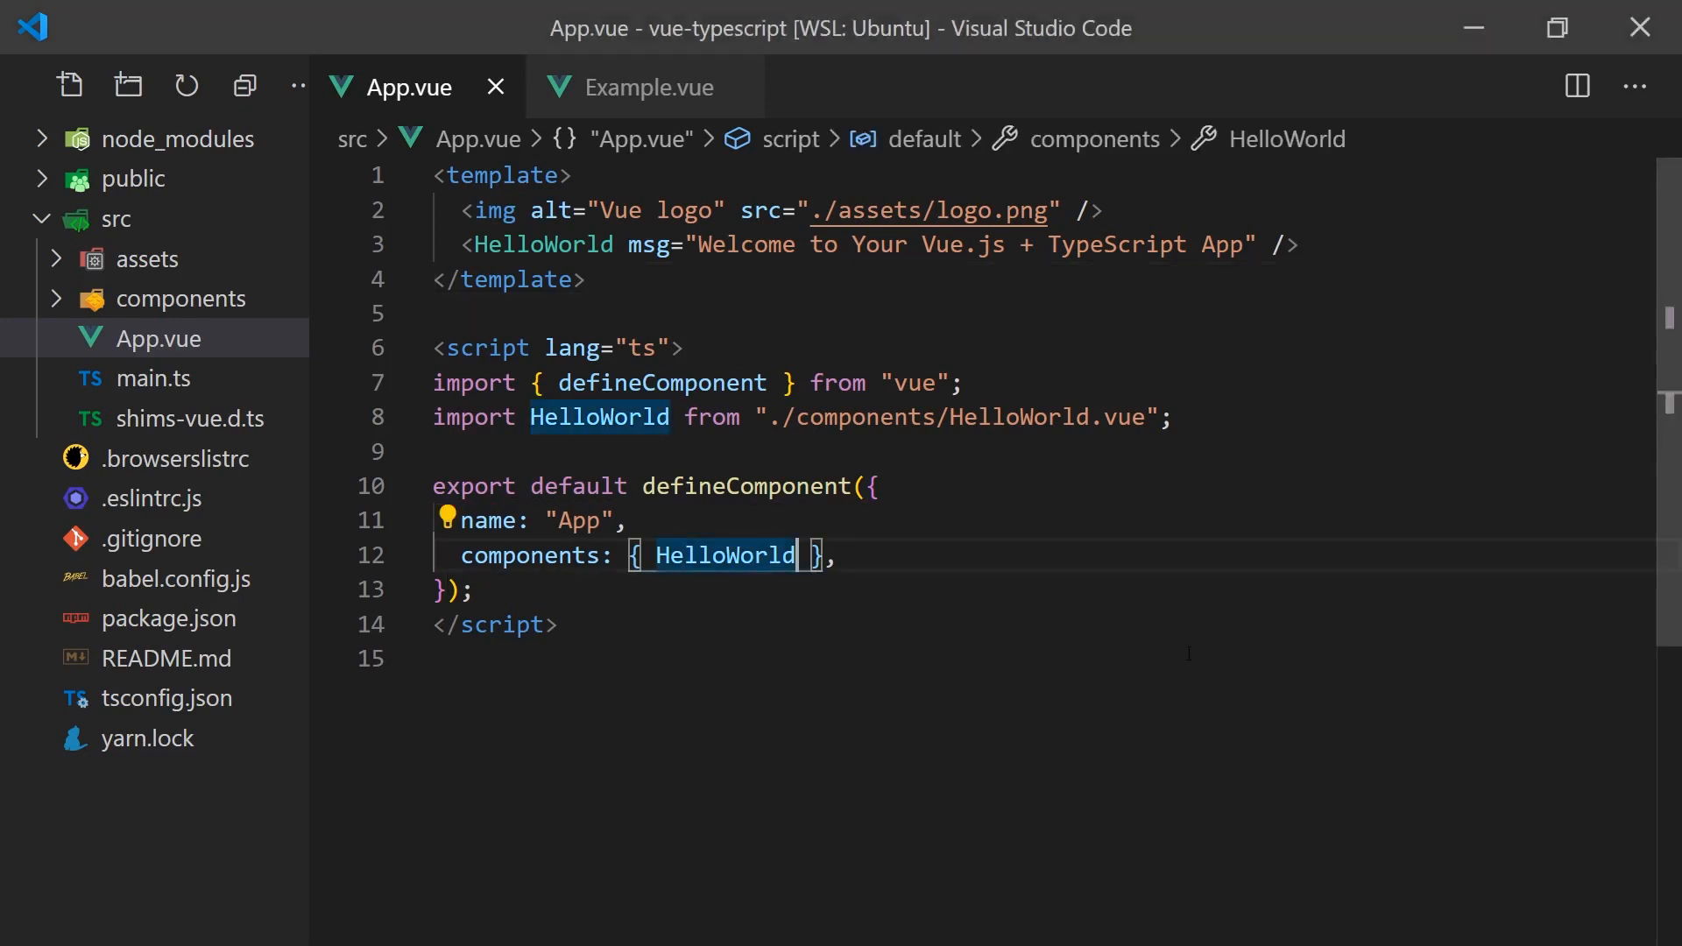
{"action": "type", "text": ", random: \"random\""}
{"action": "left_click", "coordinate": [1317, 688]}
{"action": "mouse_move", "coordinate": [864, 556]}
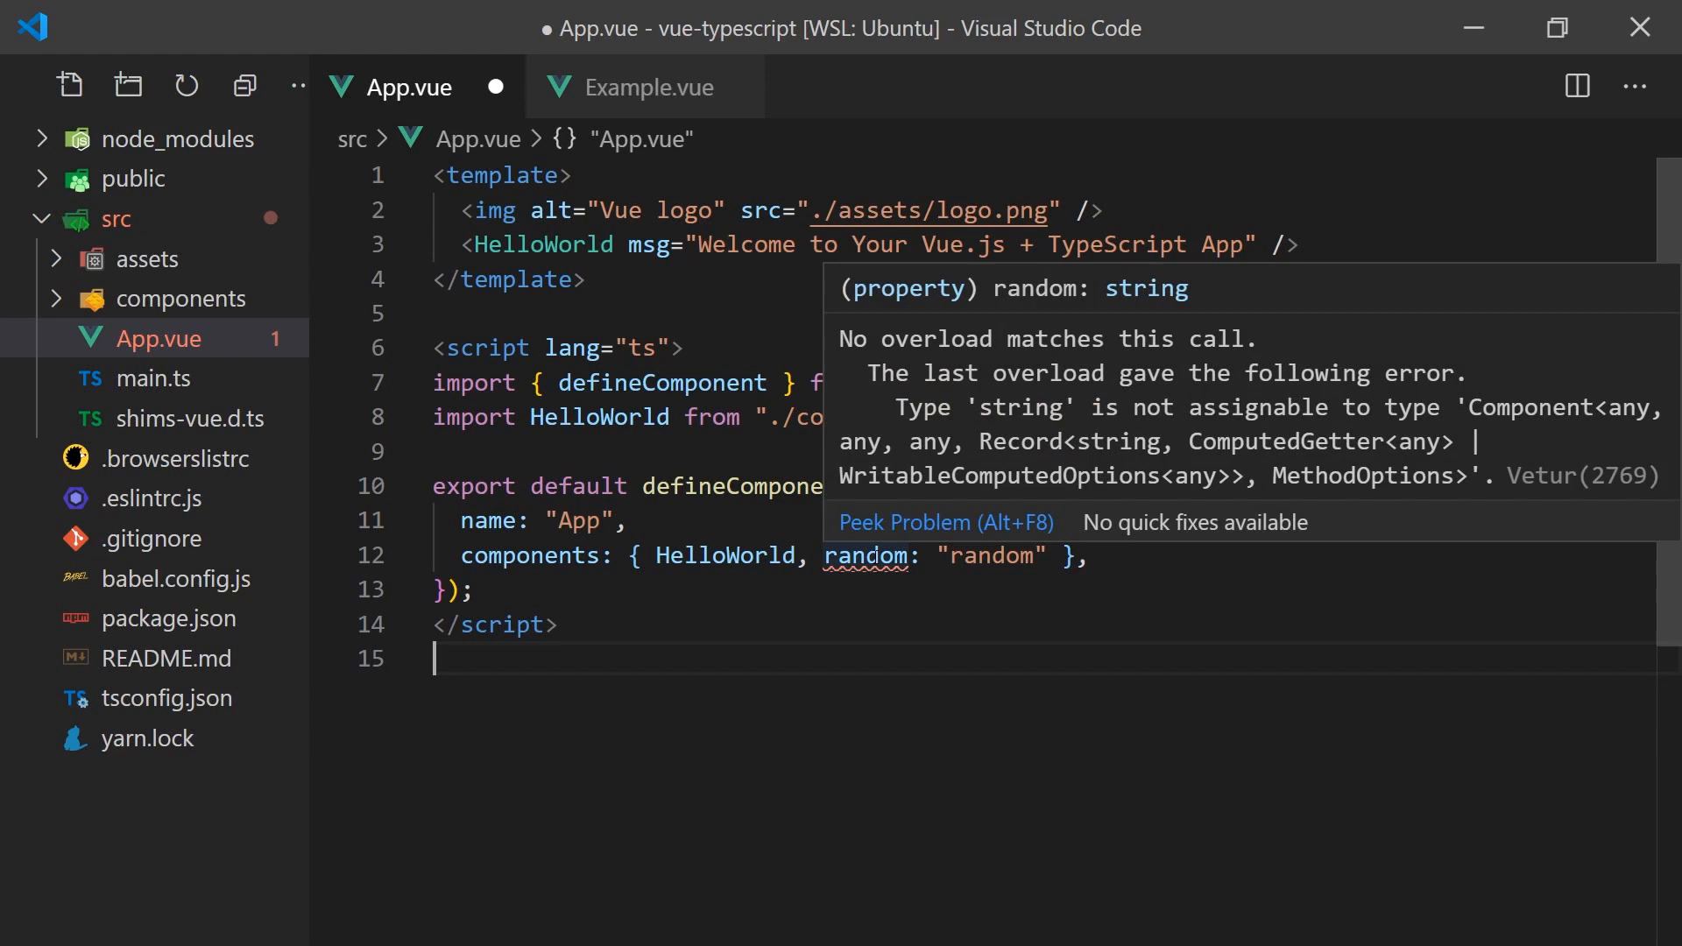
Step: Save App.vue, then give Example.vue required message and object props typed as PropType<{ name; username }>
{"action": "key", "text": "ctrl+s"}
{"action": "key", "text": "ctrl+Tab"}
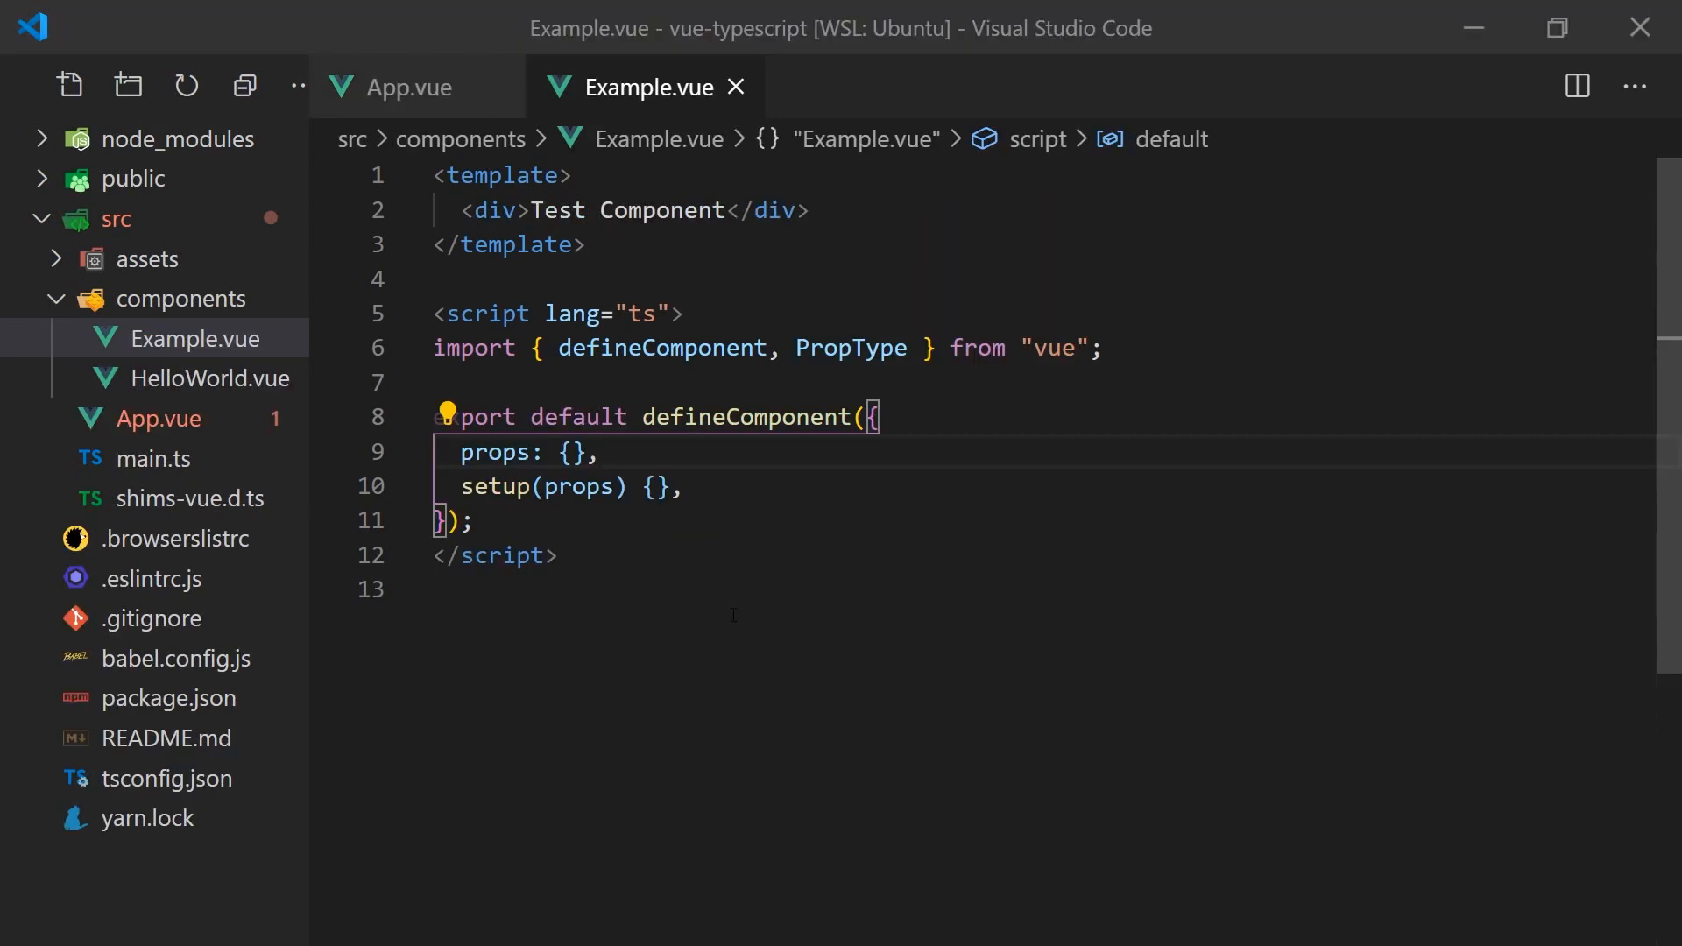
{"action": "type", "text": "{     message: { type: String, required: true },   }"}
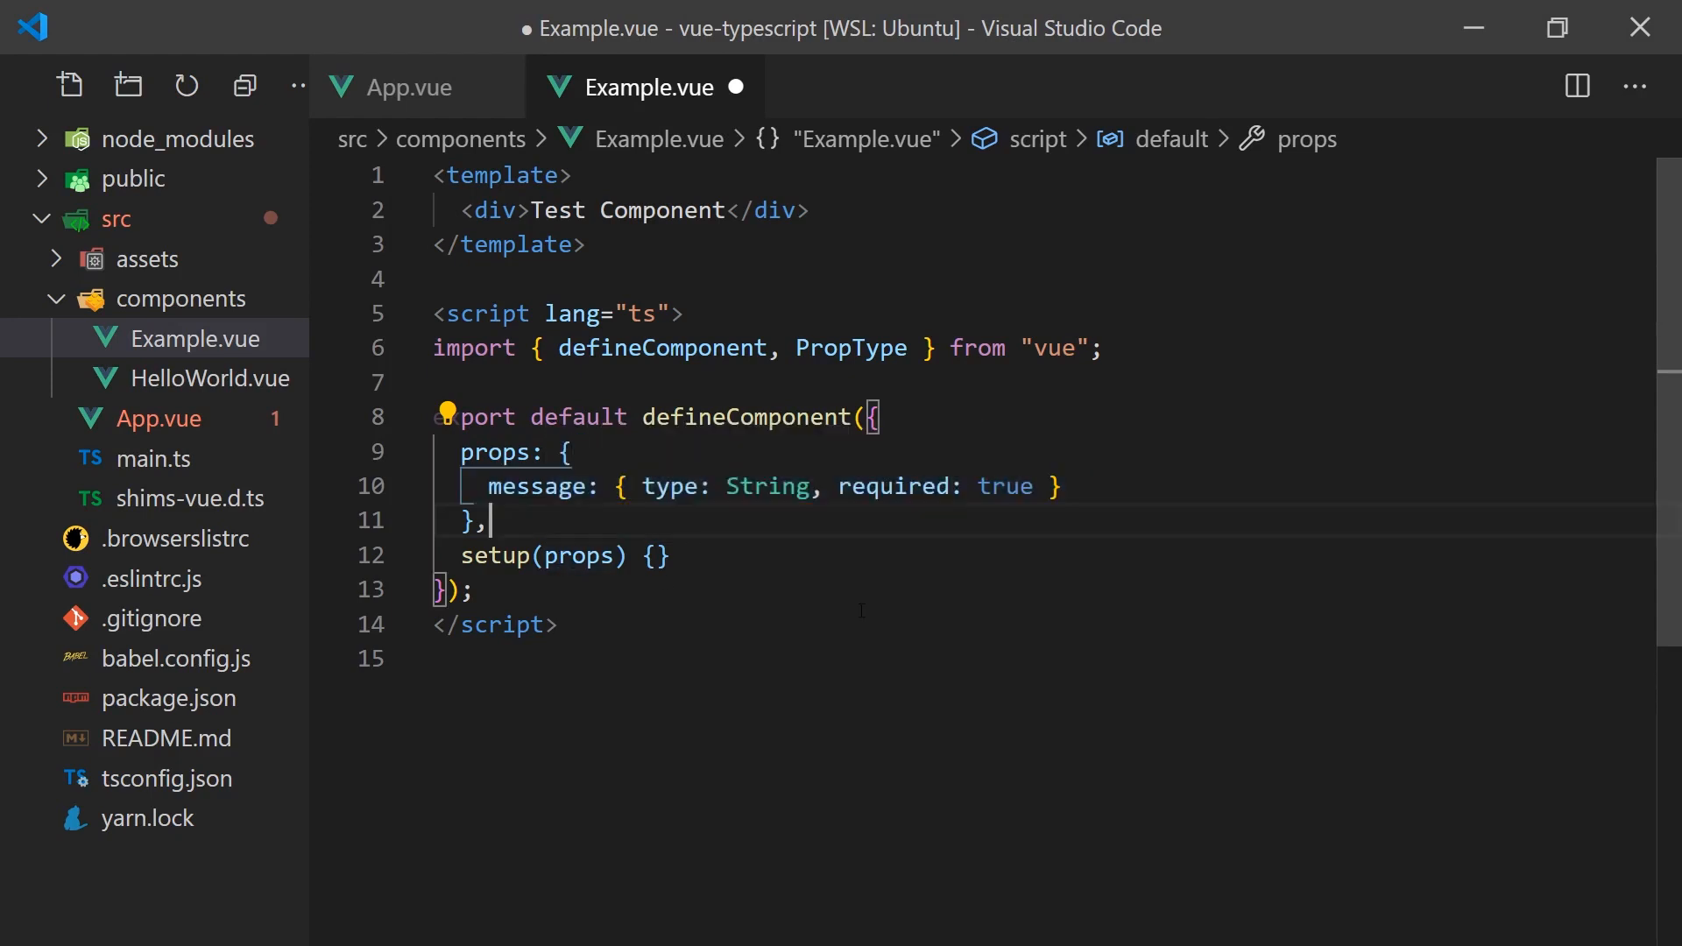
{"action": "type", "text": ",     object: {       type: Object,       required: true,     },"}
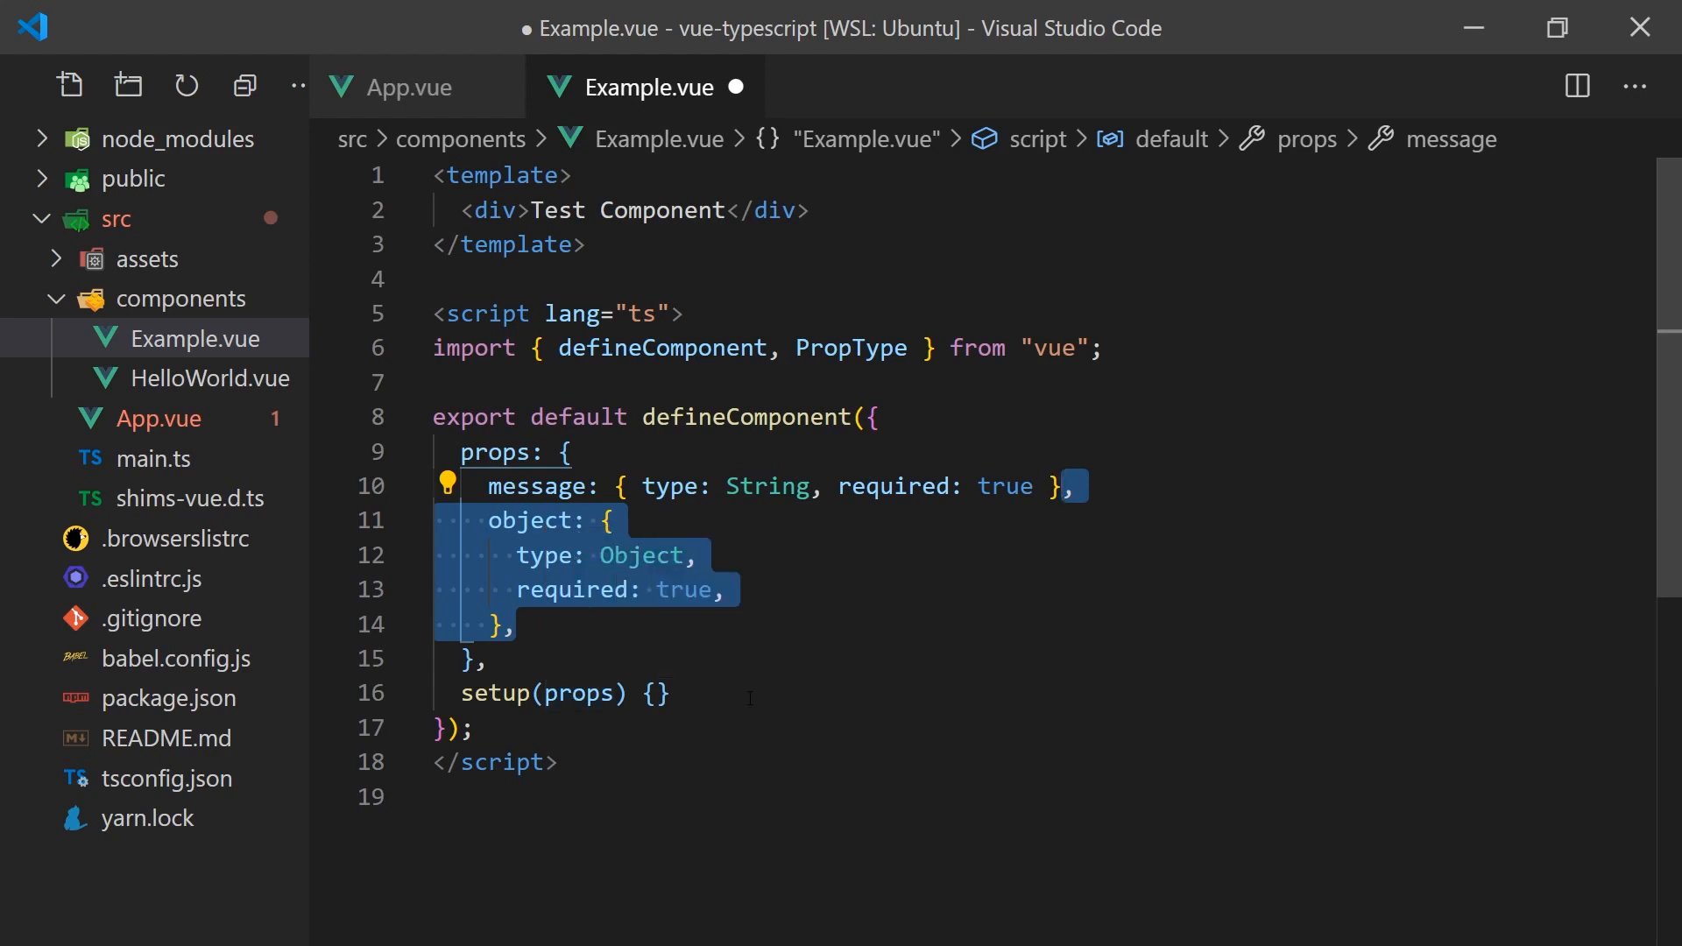
{"action": "type", "text": "as PropType<{ name: string; username: string }>"}
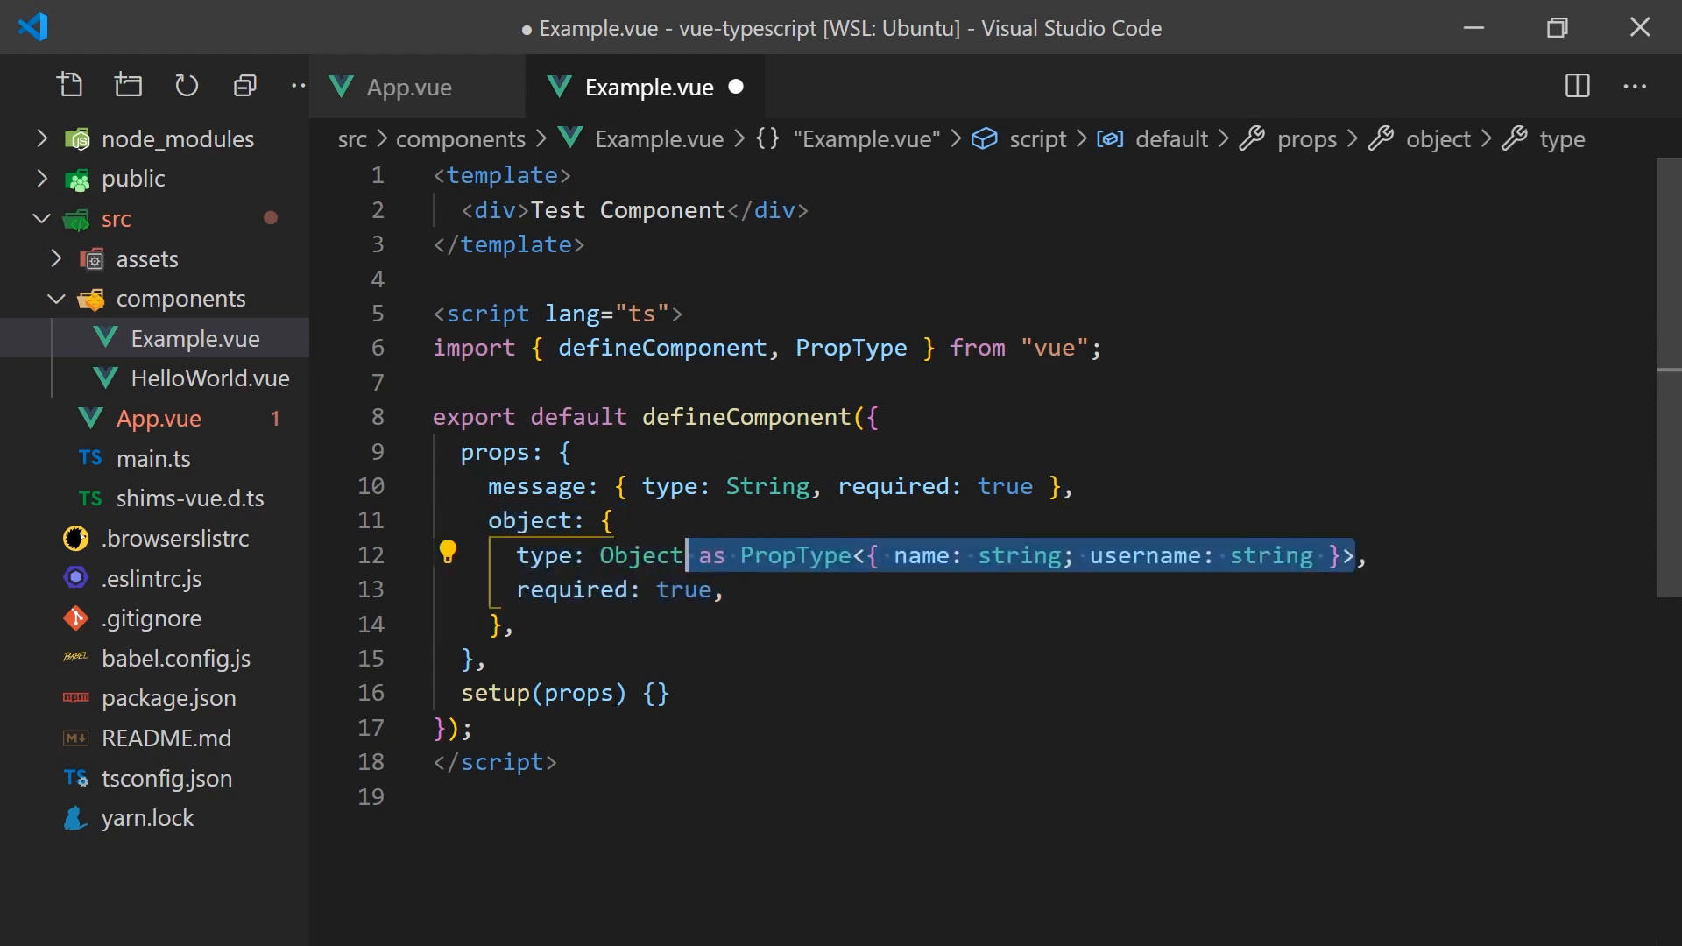
{"action": "mouse_move", "coordinate": [578, 693]}
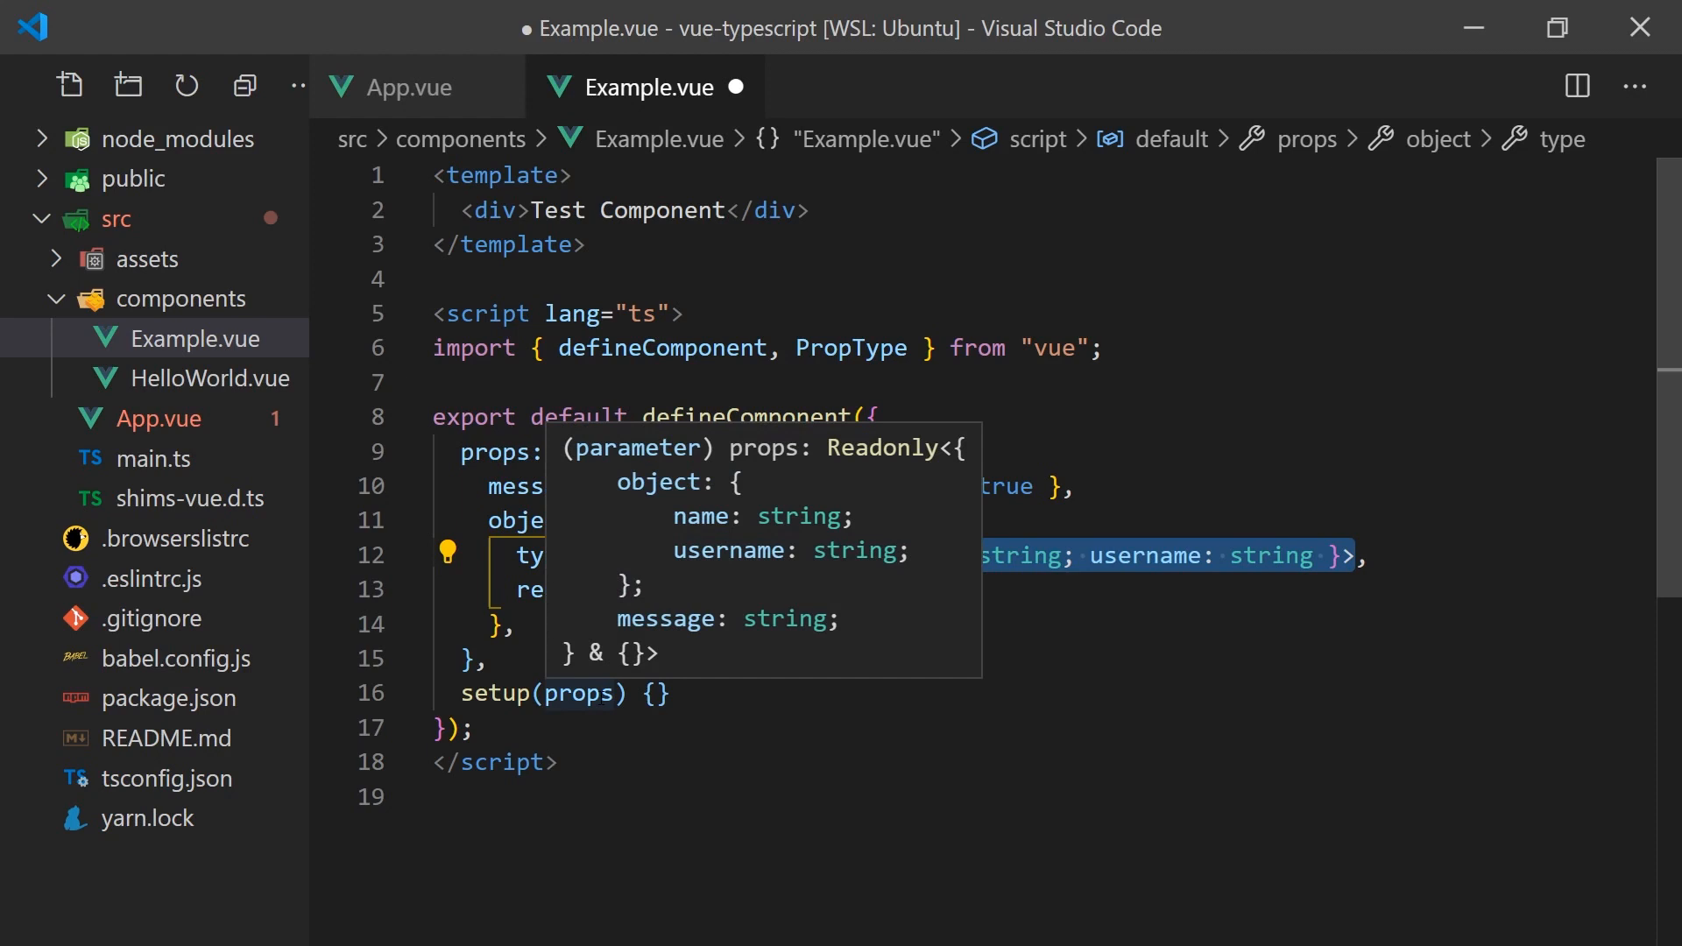
{"action": "type", "text": "{{ object.name"}
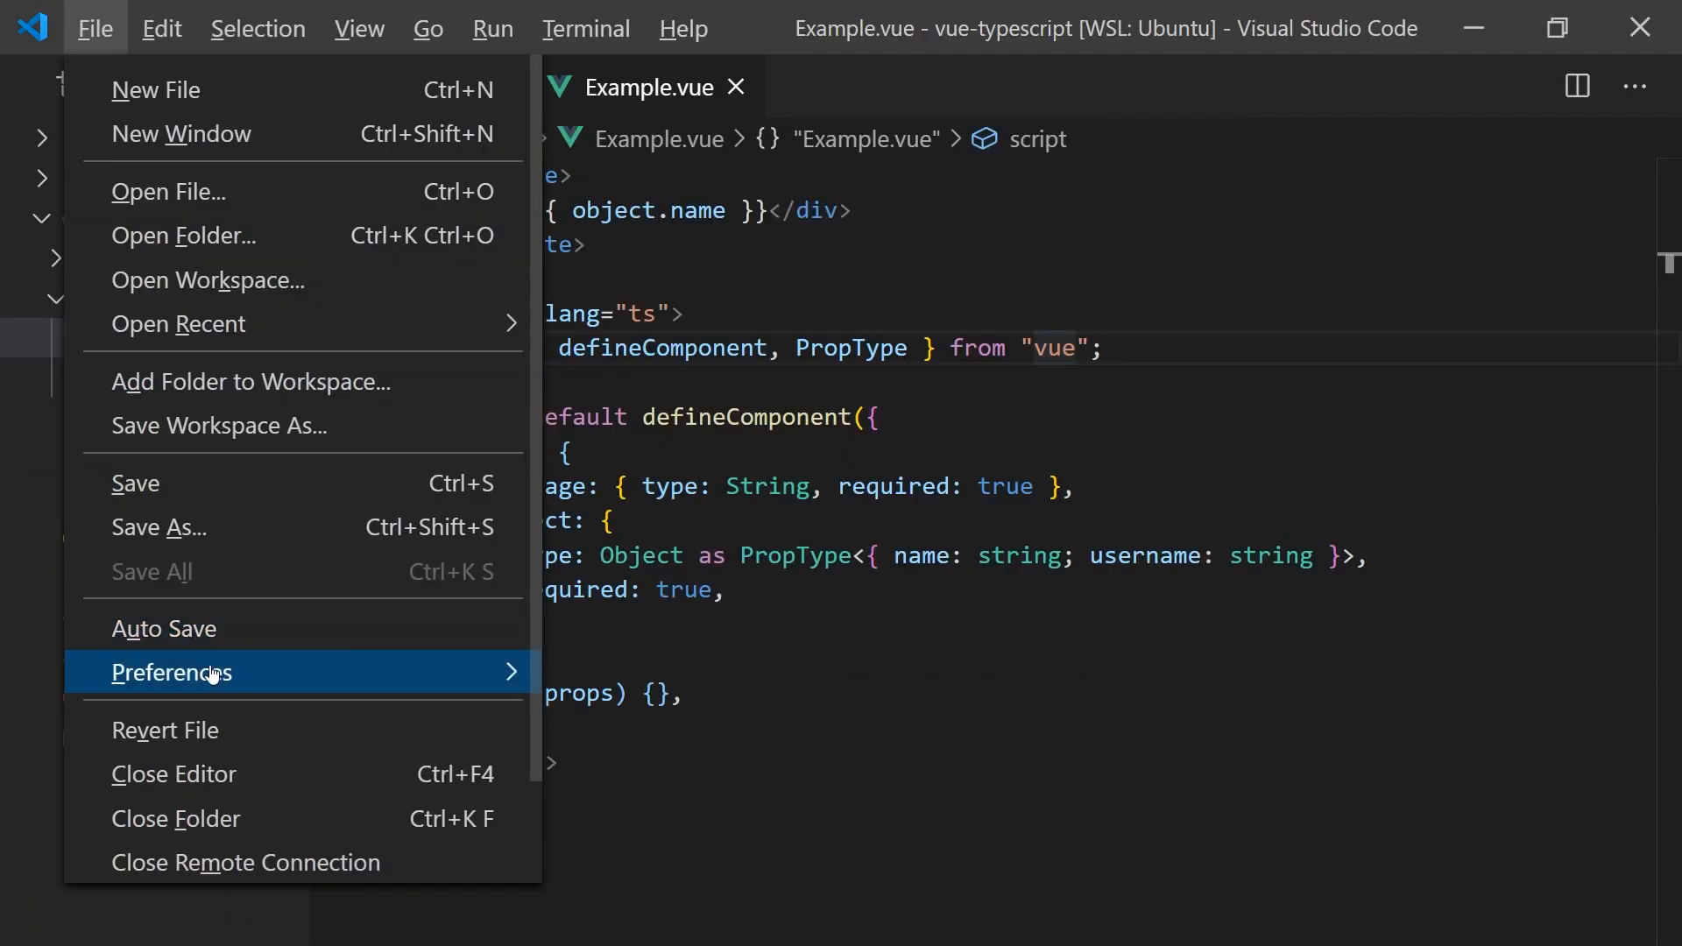
Step: Enable Vetur's Template Interpolation Service, complete object.name in the template and save Example.vue
{"action": "left_click", "coordinate": [686, 269]}
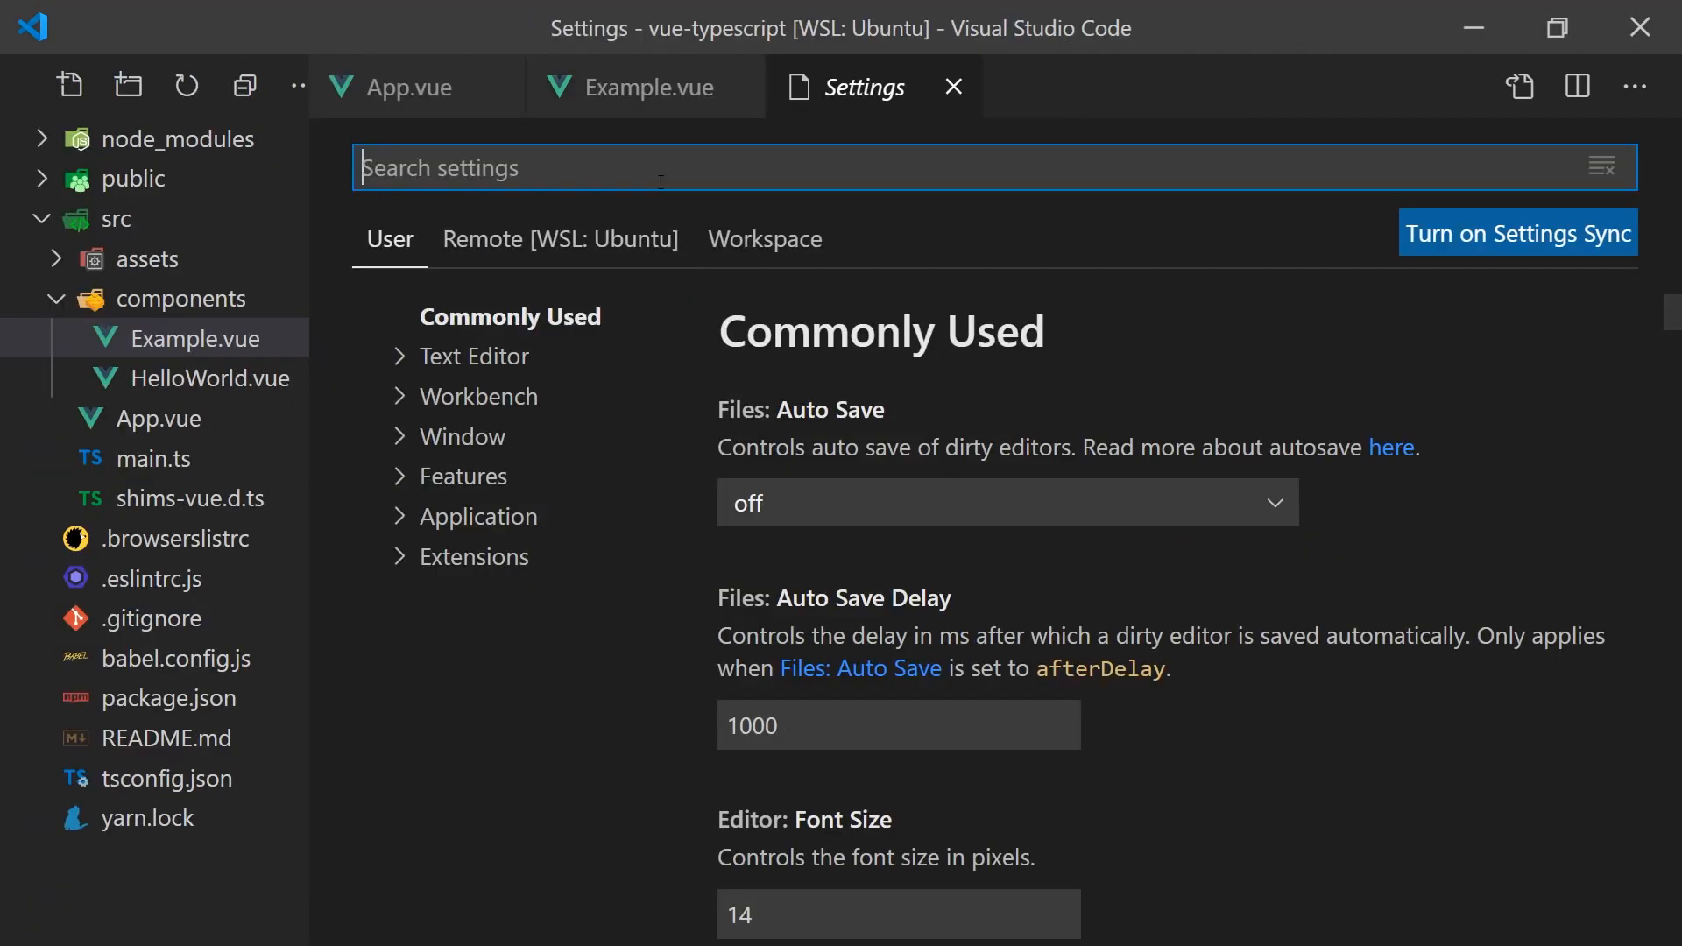
{"action": "type", "text": "templatein"}
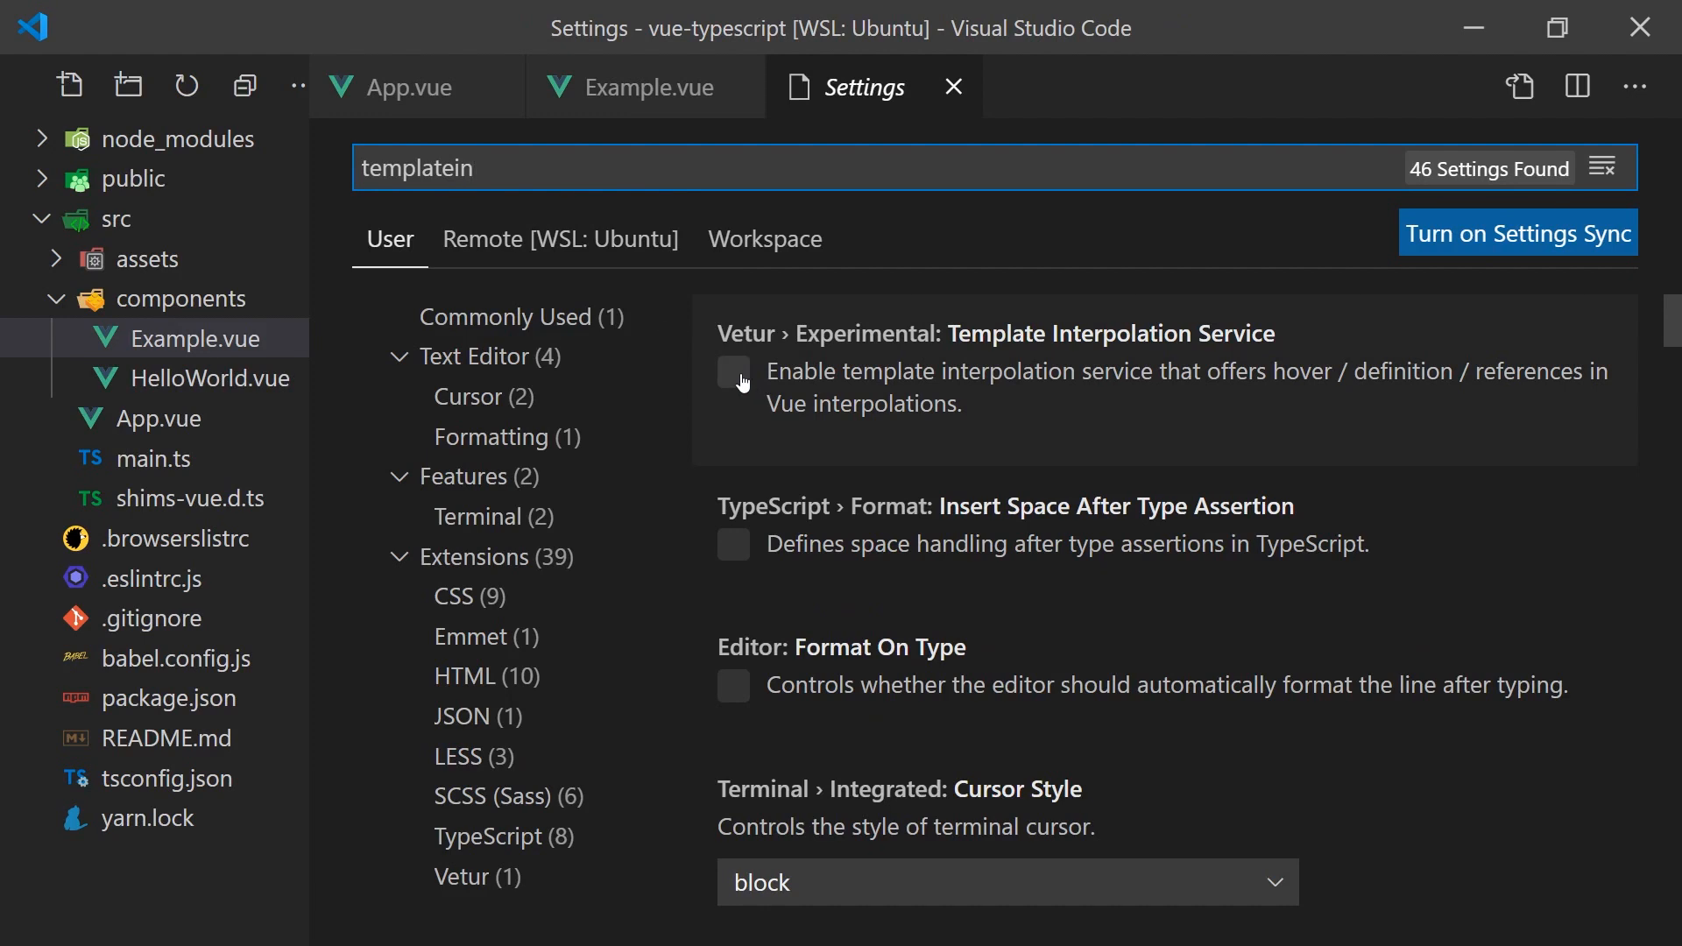
{"action": "left_click", "coordinate": [736, 379]}
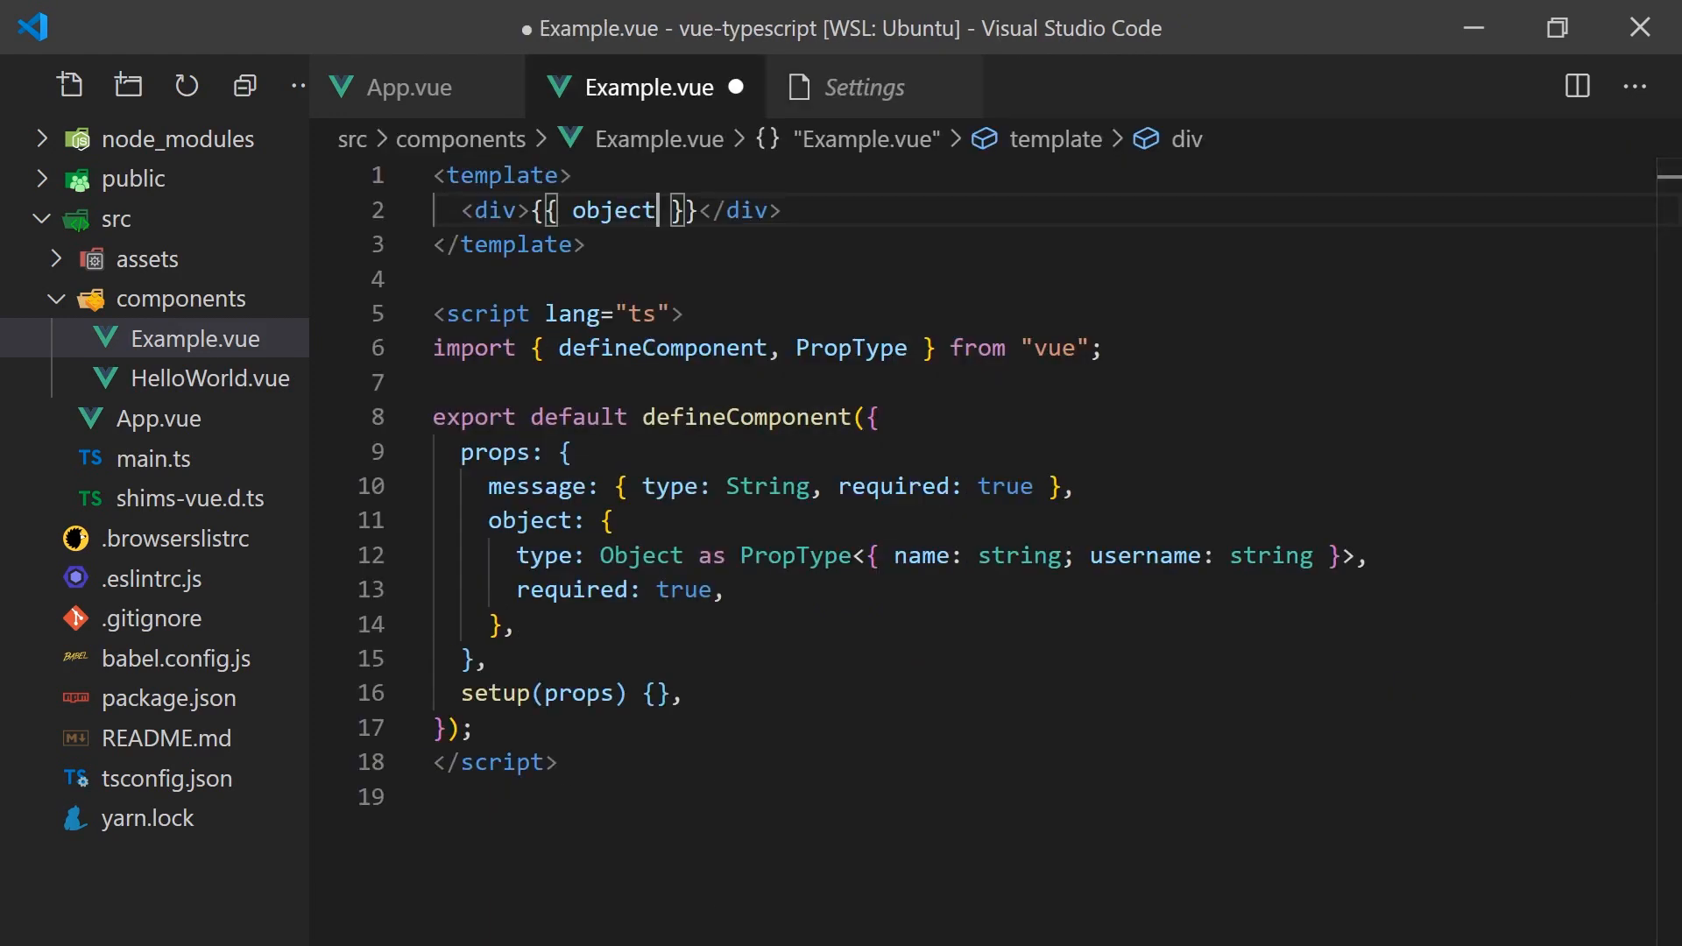
{"action": "type", "text": "."}
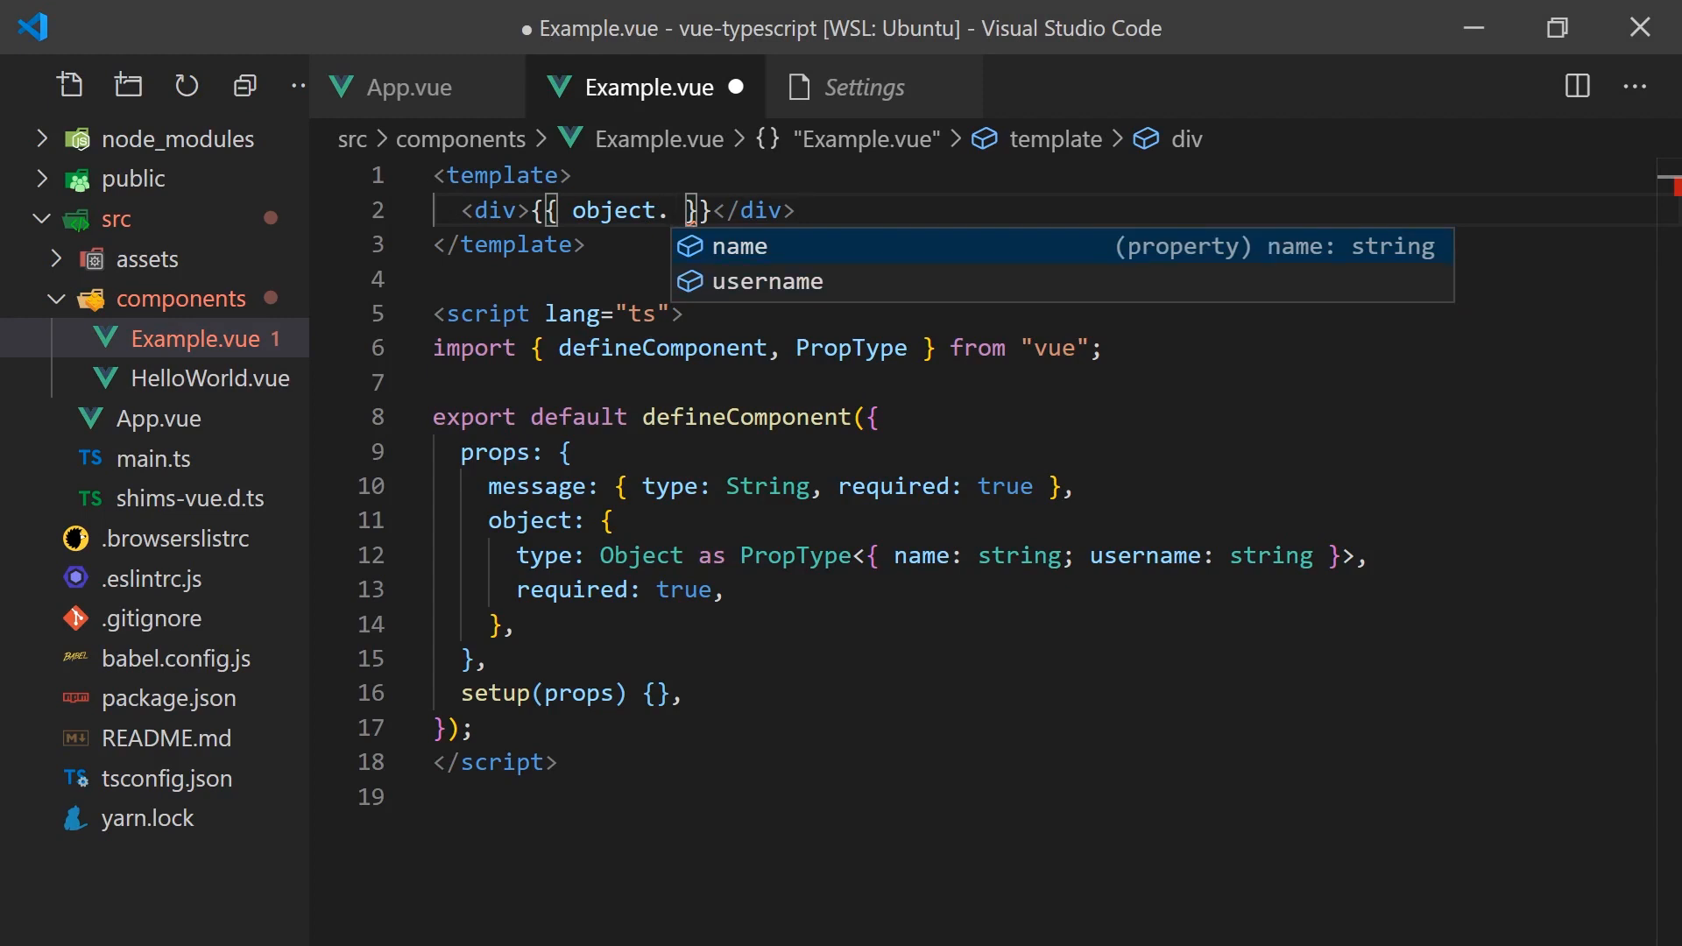
{"action": "key", "text": "Return"}
{"action": "key", "text": "ctrl+s"}
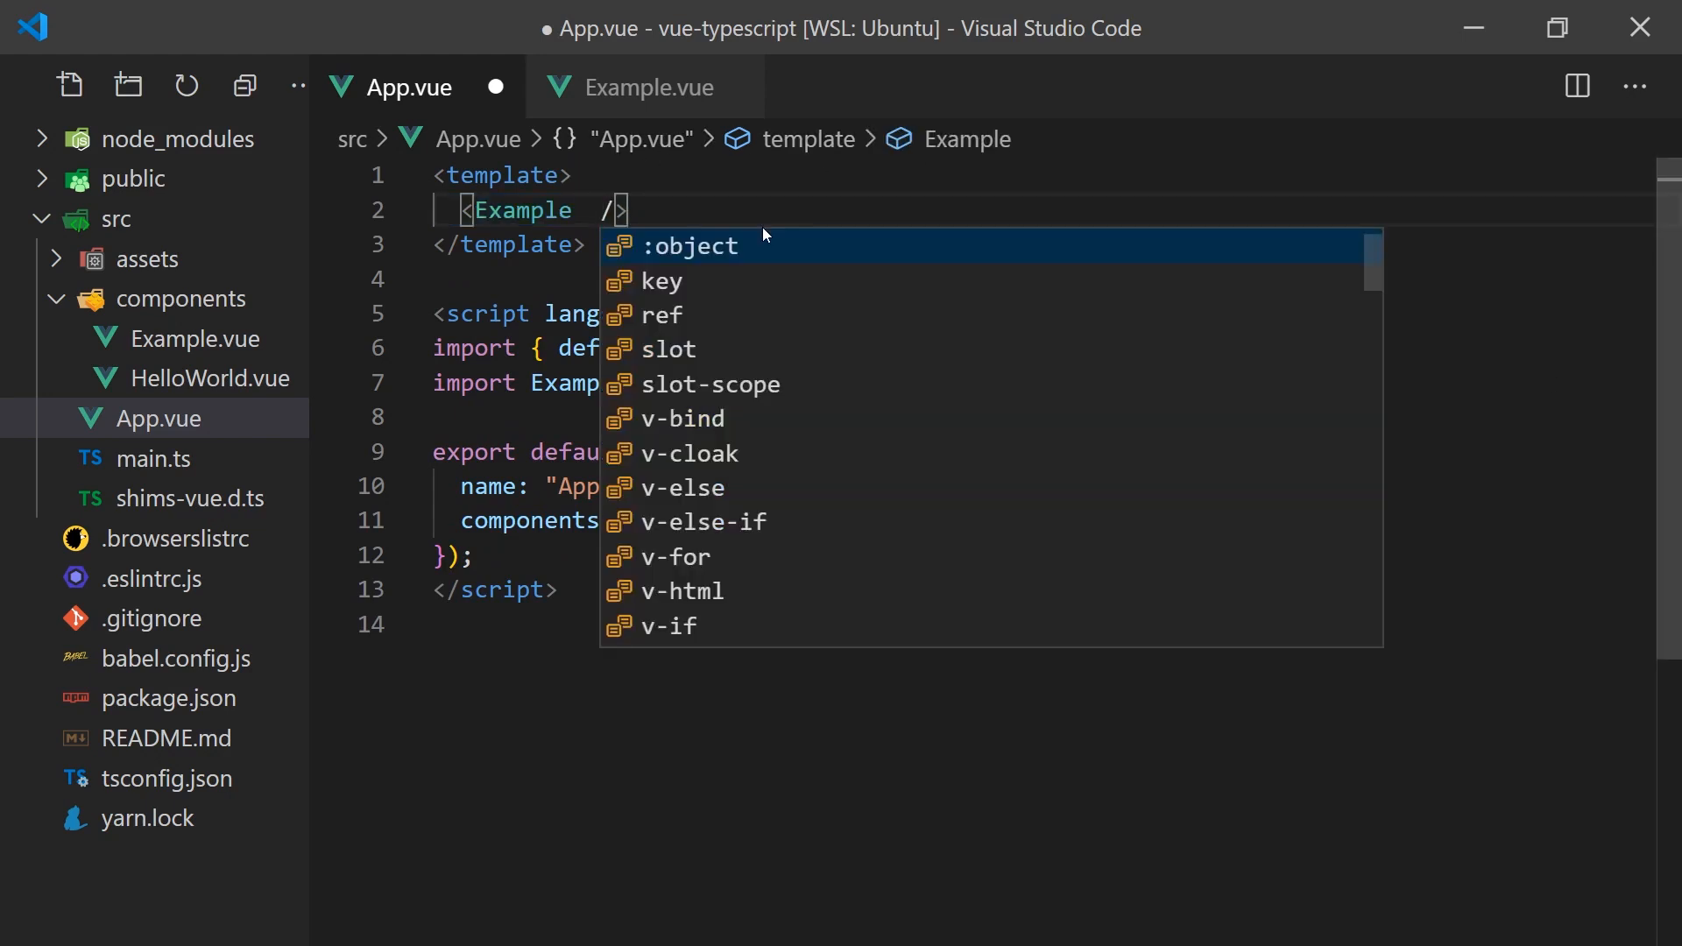
Step: Render <Example /> in App.vue with an empty {} as its :object prop and save
{"action": "key", "text": "Return"}
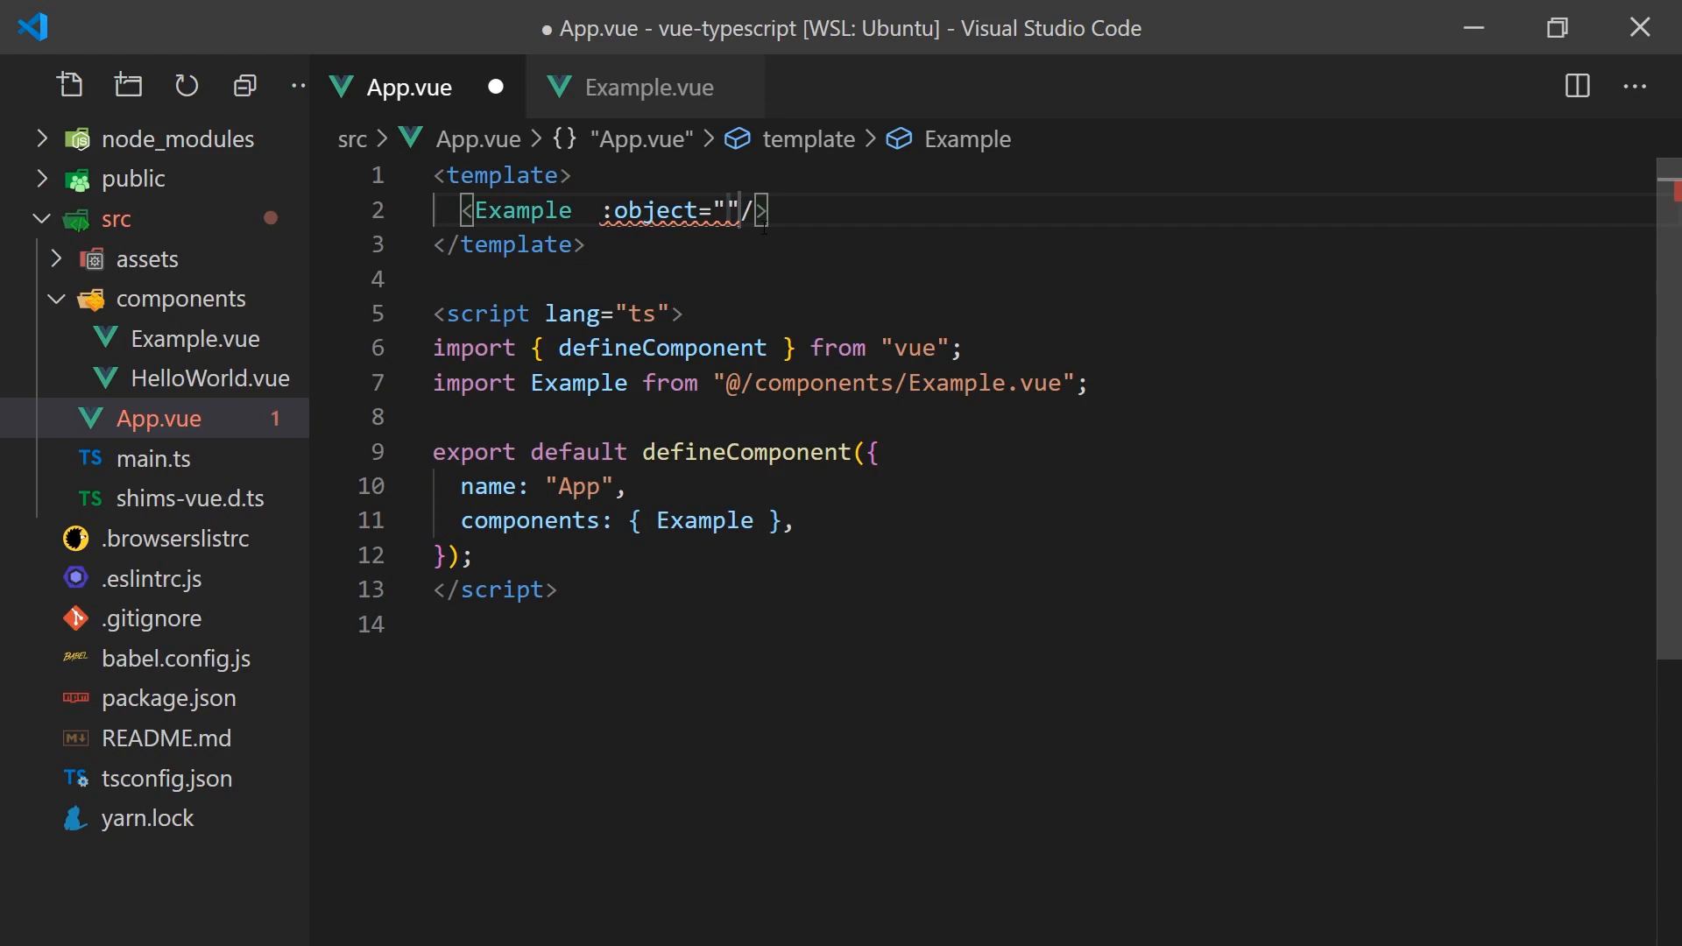
{"action": "type", "text": "10"}
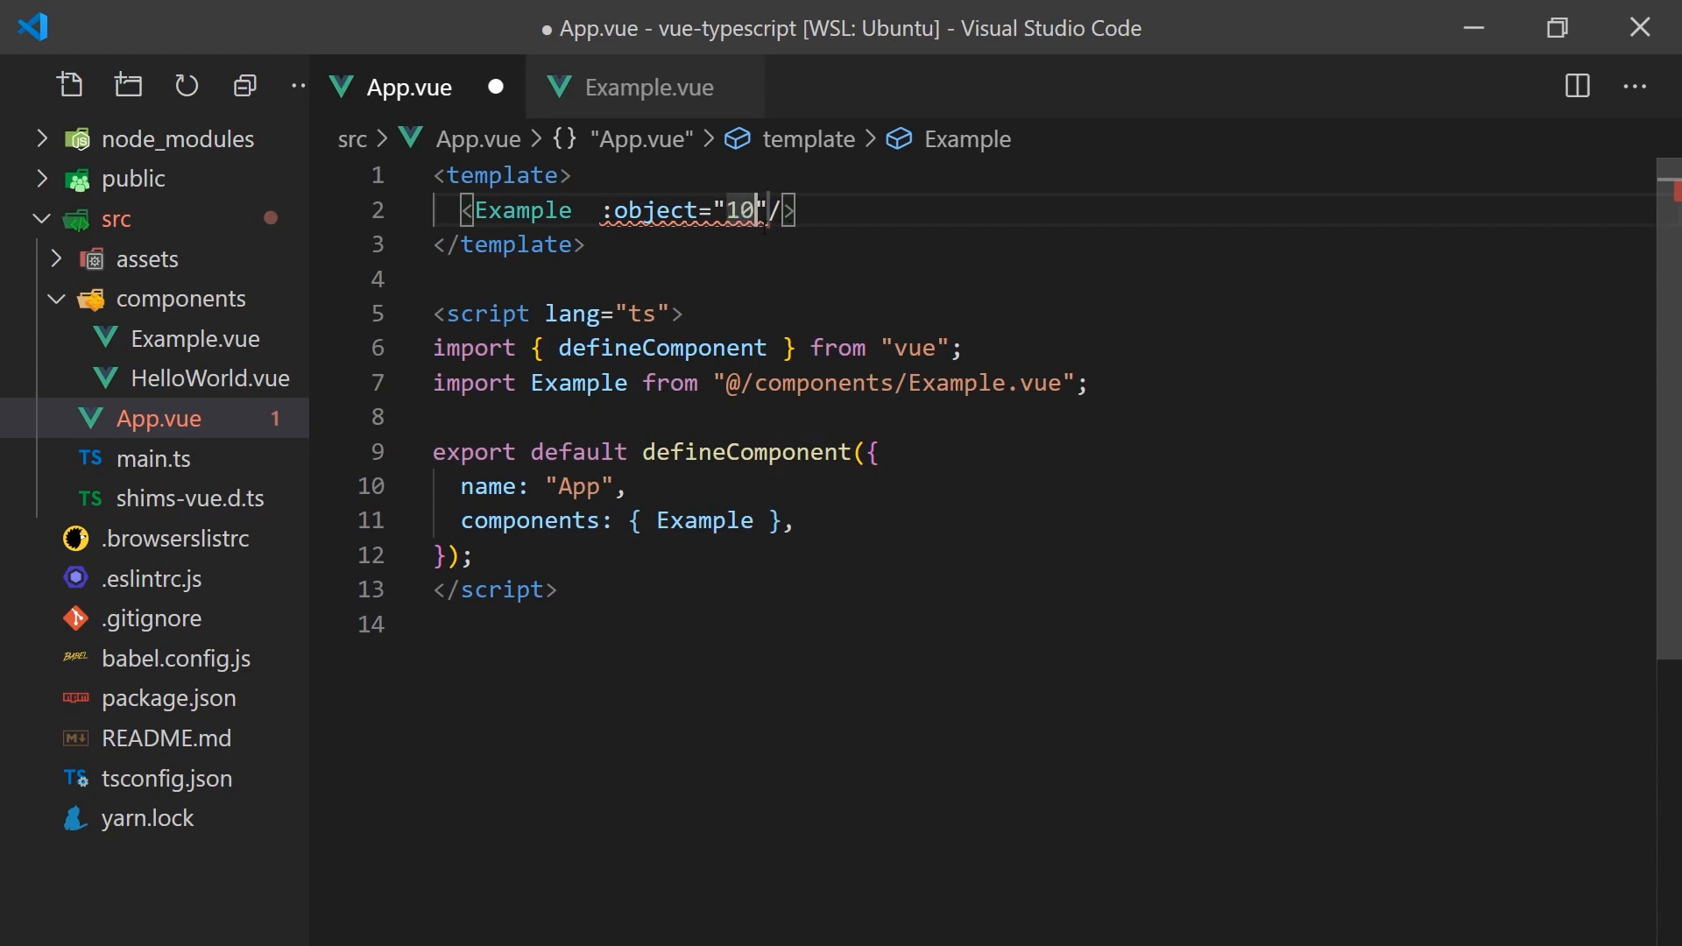
{"action": "key", "text": "BackSpace"}
{"action": "key", "text": "BackSpace"}
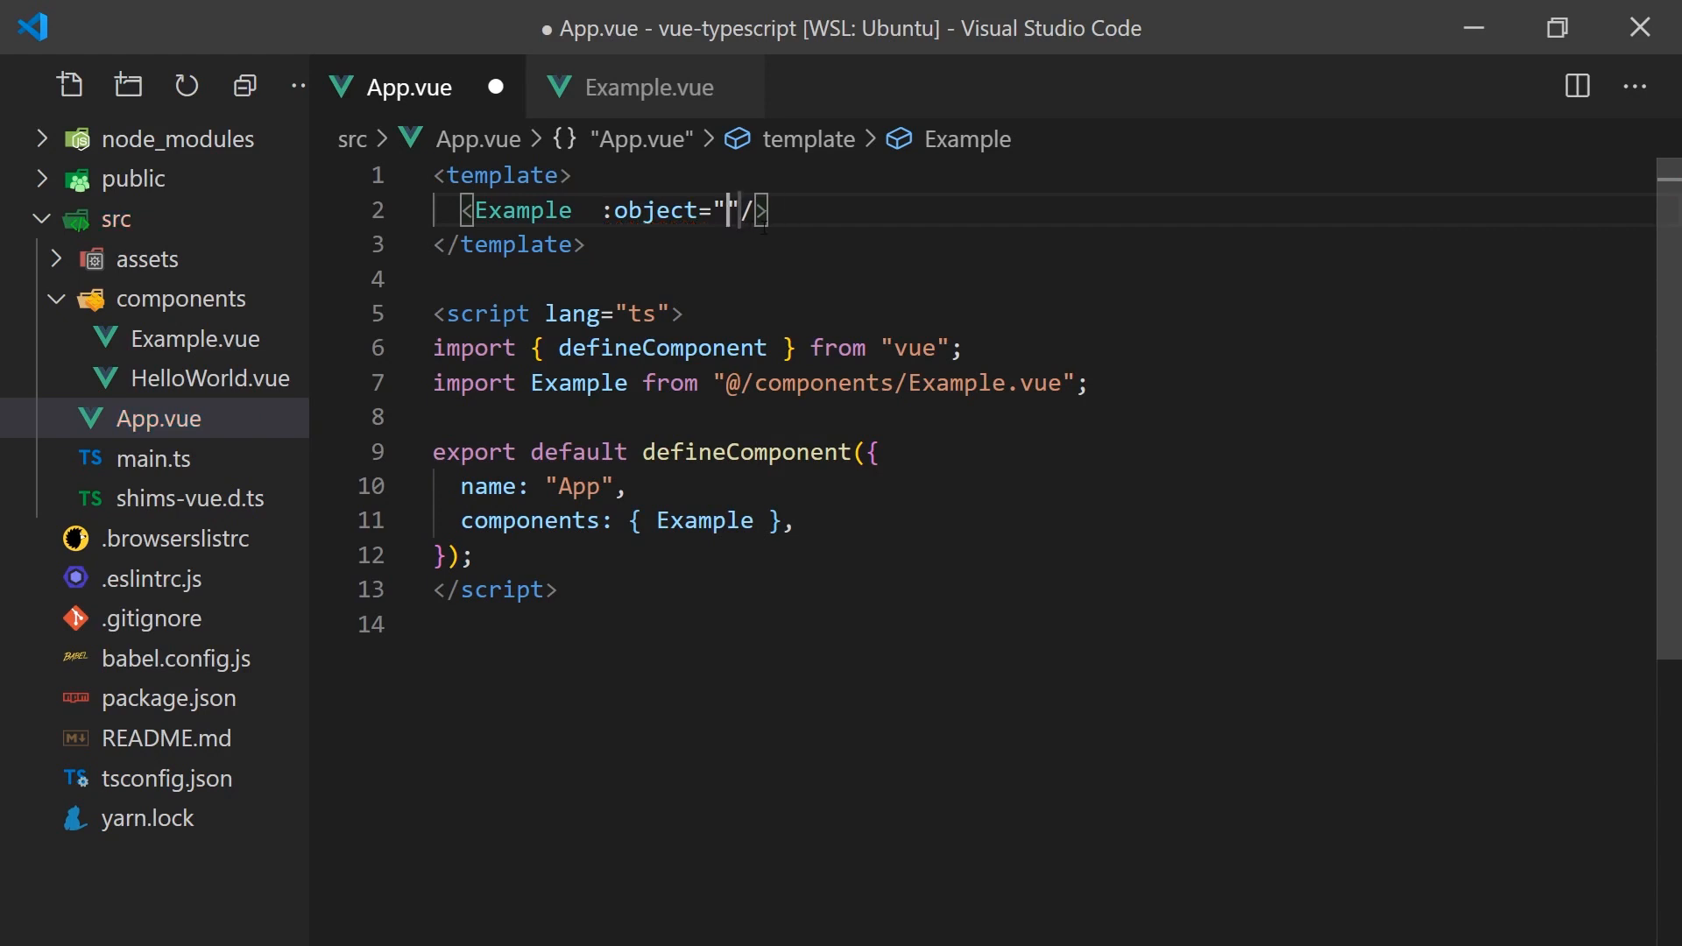
{"action": "type", "text": "{"}
{"action": "key", "text": "ctrl+s"}
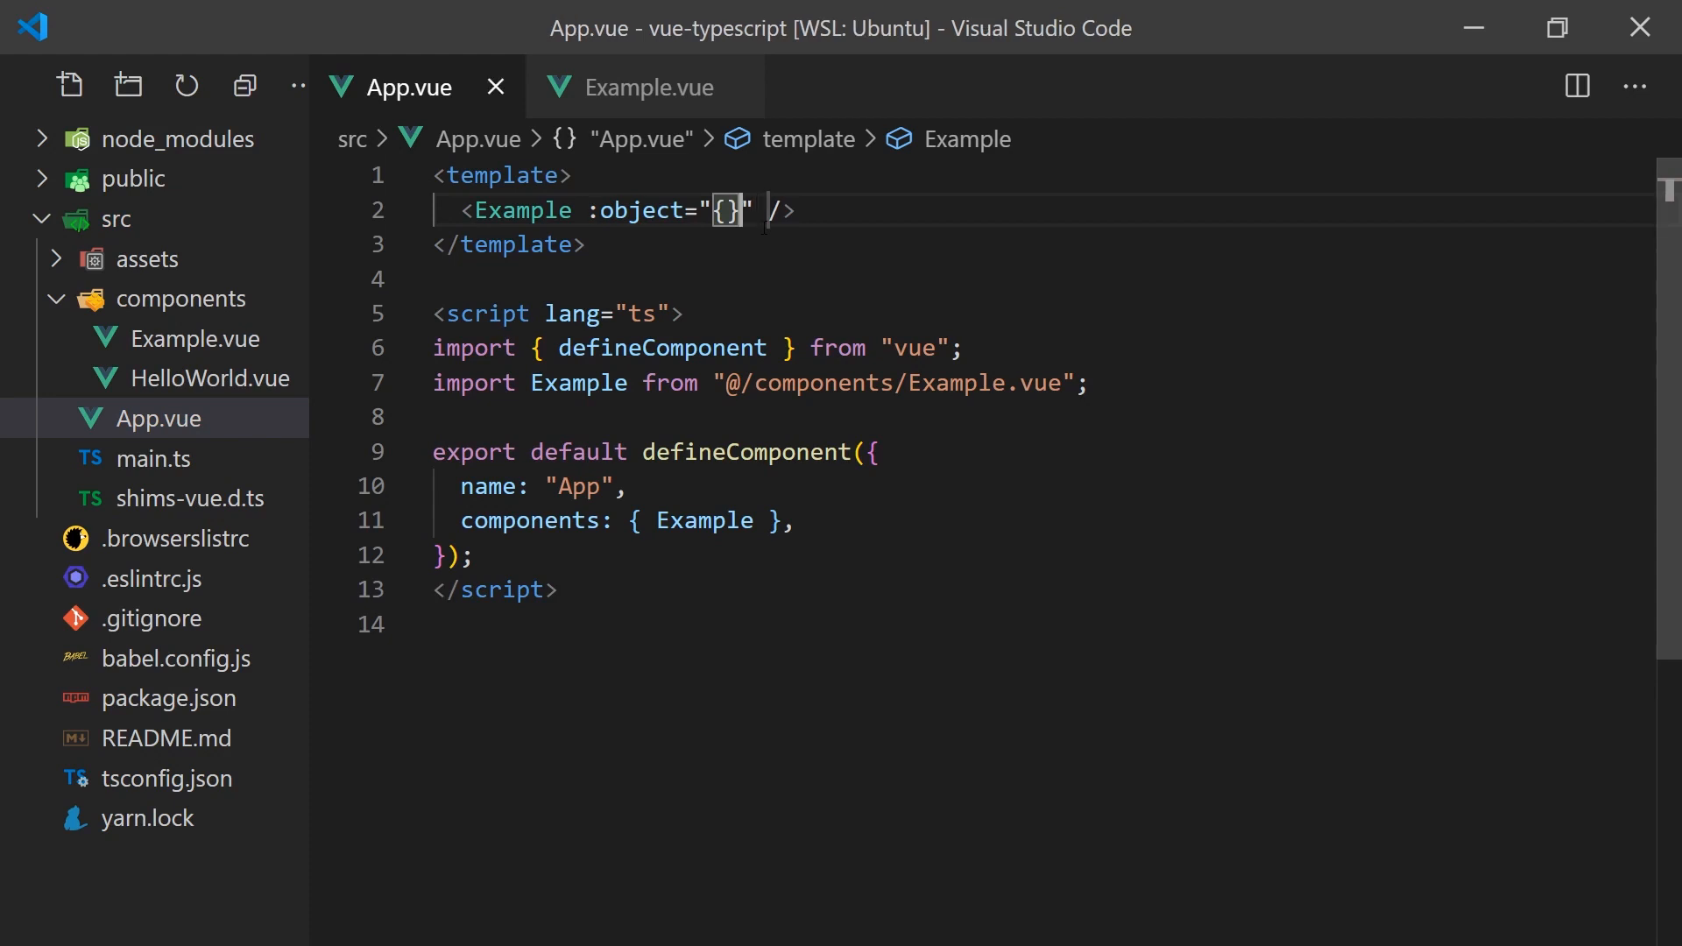
{"action": "left_click", "coordinate": [765, 224]}
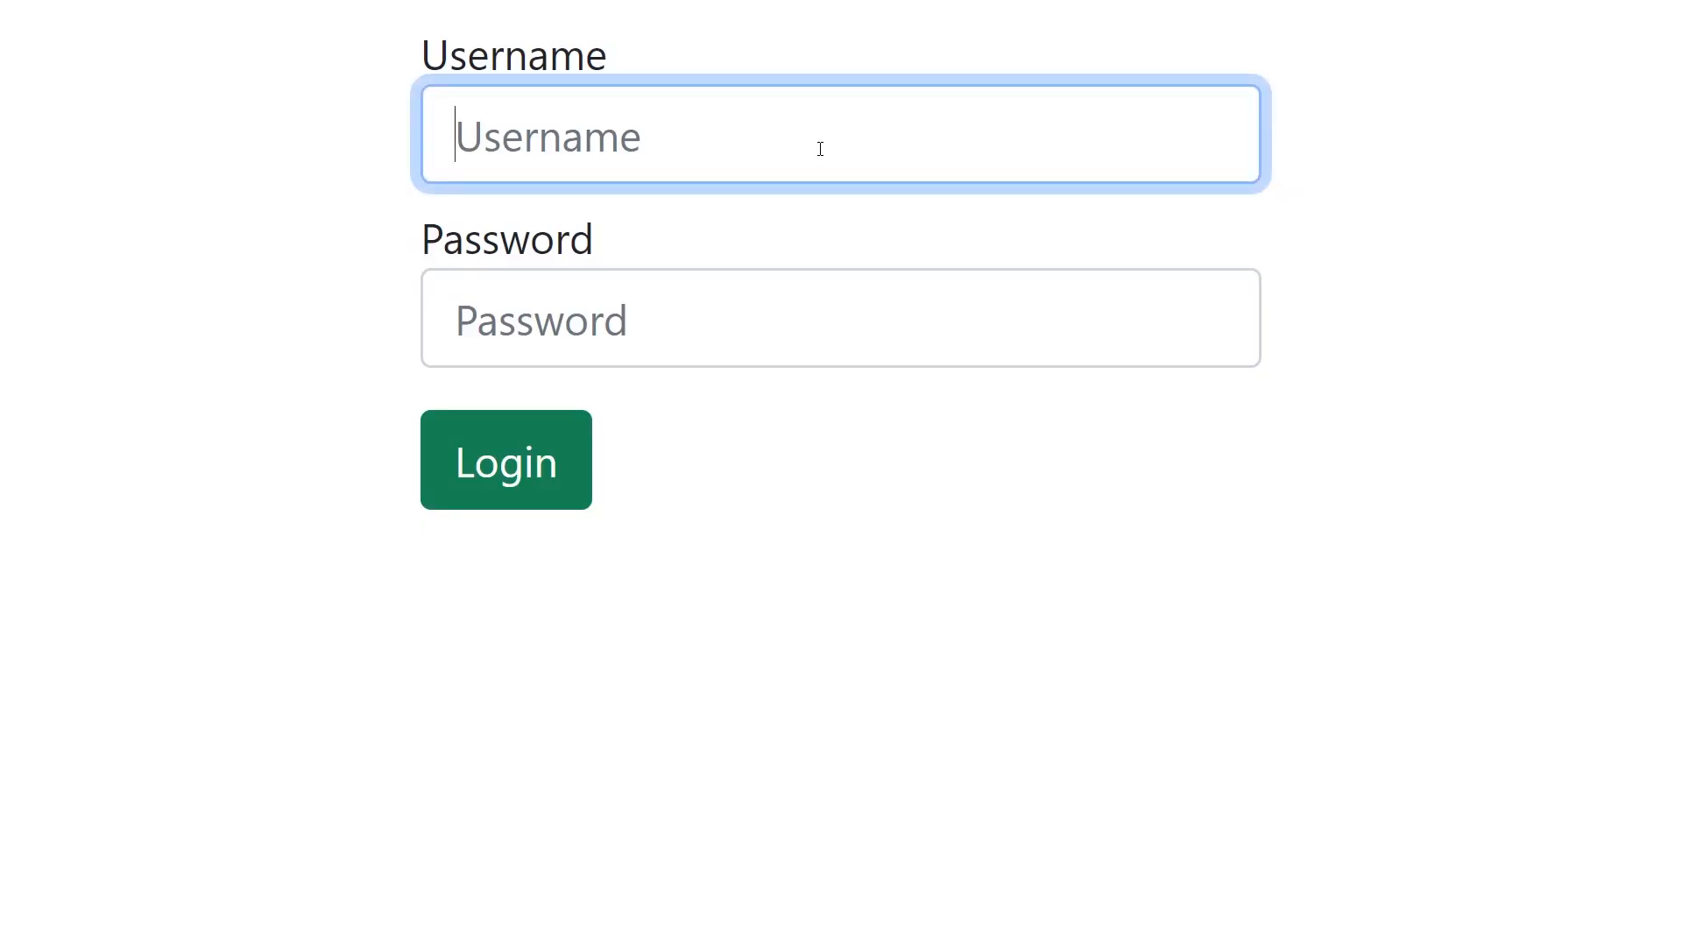
{"action": "type", "text": "justin"}
Step: Log into the demo app, raise the counter twice and log out
{"action": "key", "text": "Tab"}
{"action": "type", "text": "pass"}
{"action": "key", "text": "Return"}
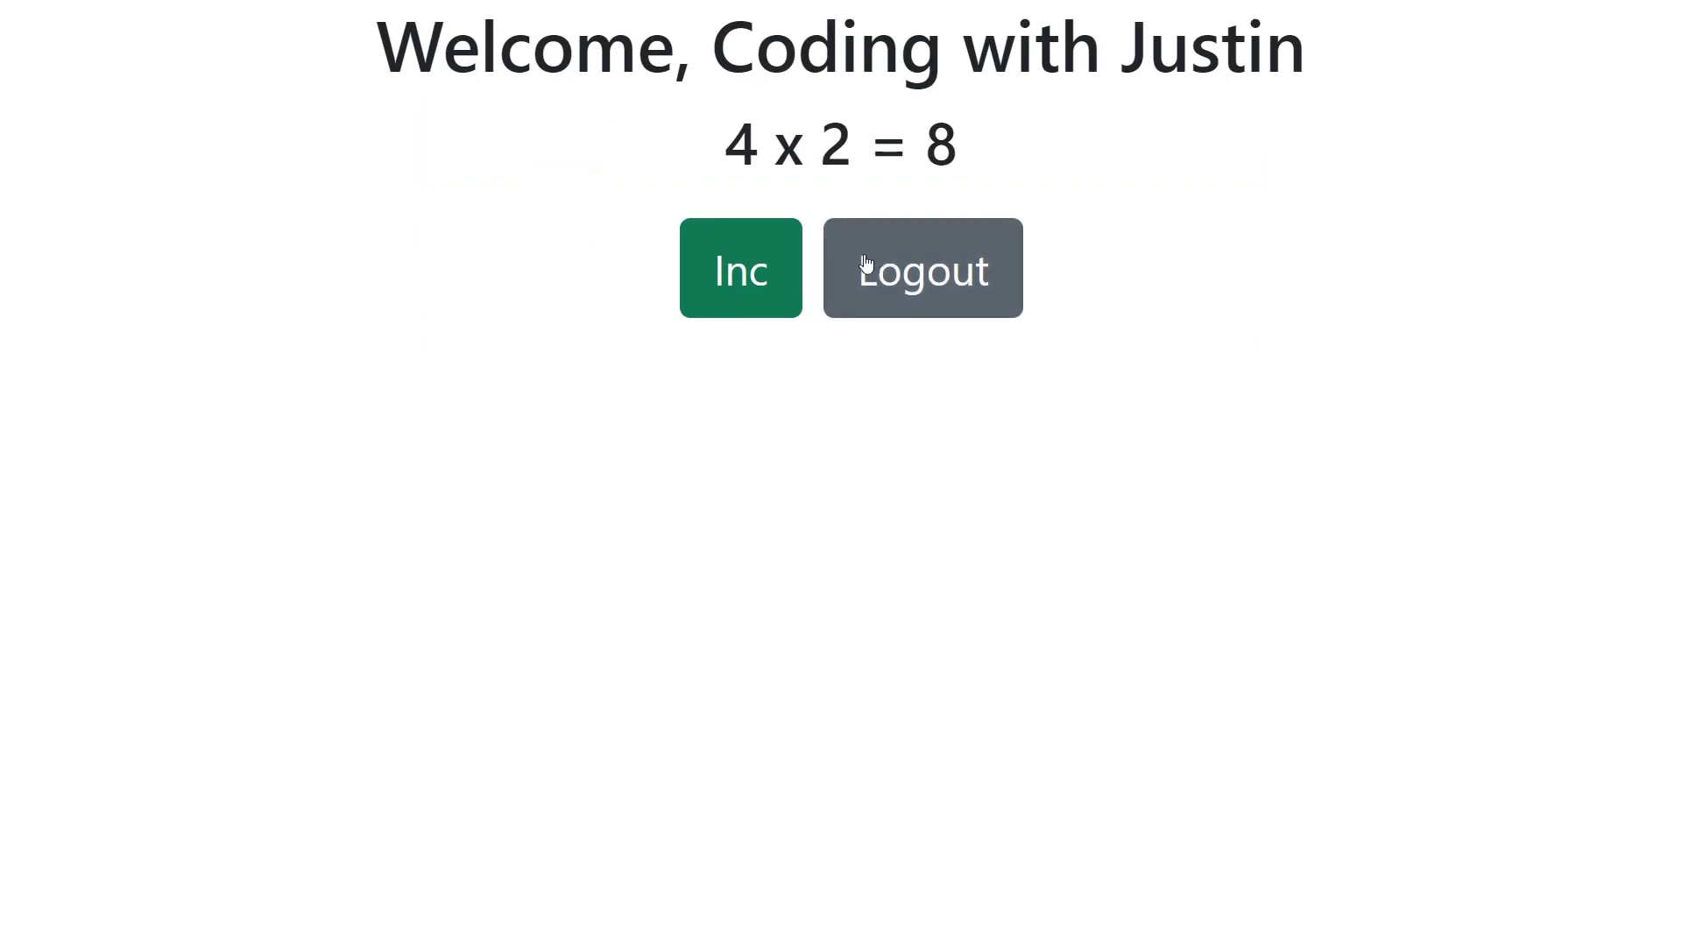
{"action": "left_click", "coordinate": [759, 275]}
{"action": "left_click", "coordinate": [759, 276]}
{"action": "left_click", "coordinate": [867, 271]}
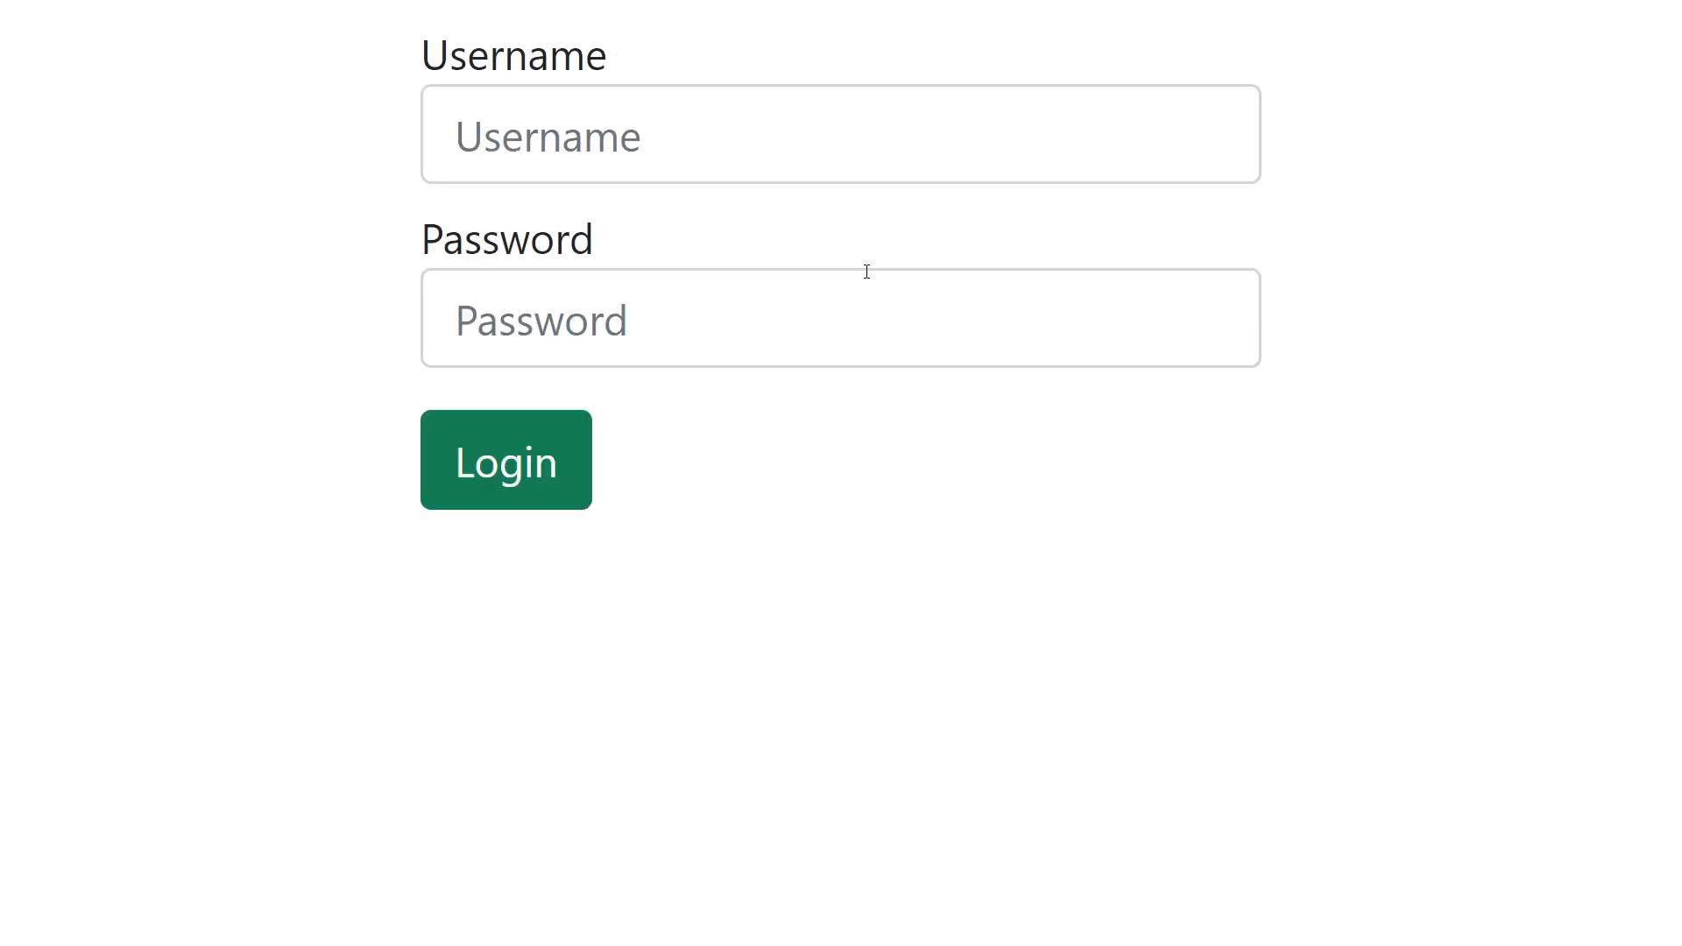
Step: Try the login form with empty fields, then submit unknown credentials
{"action": "left_click", "coordinate": [569, 443]}
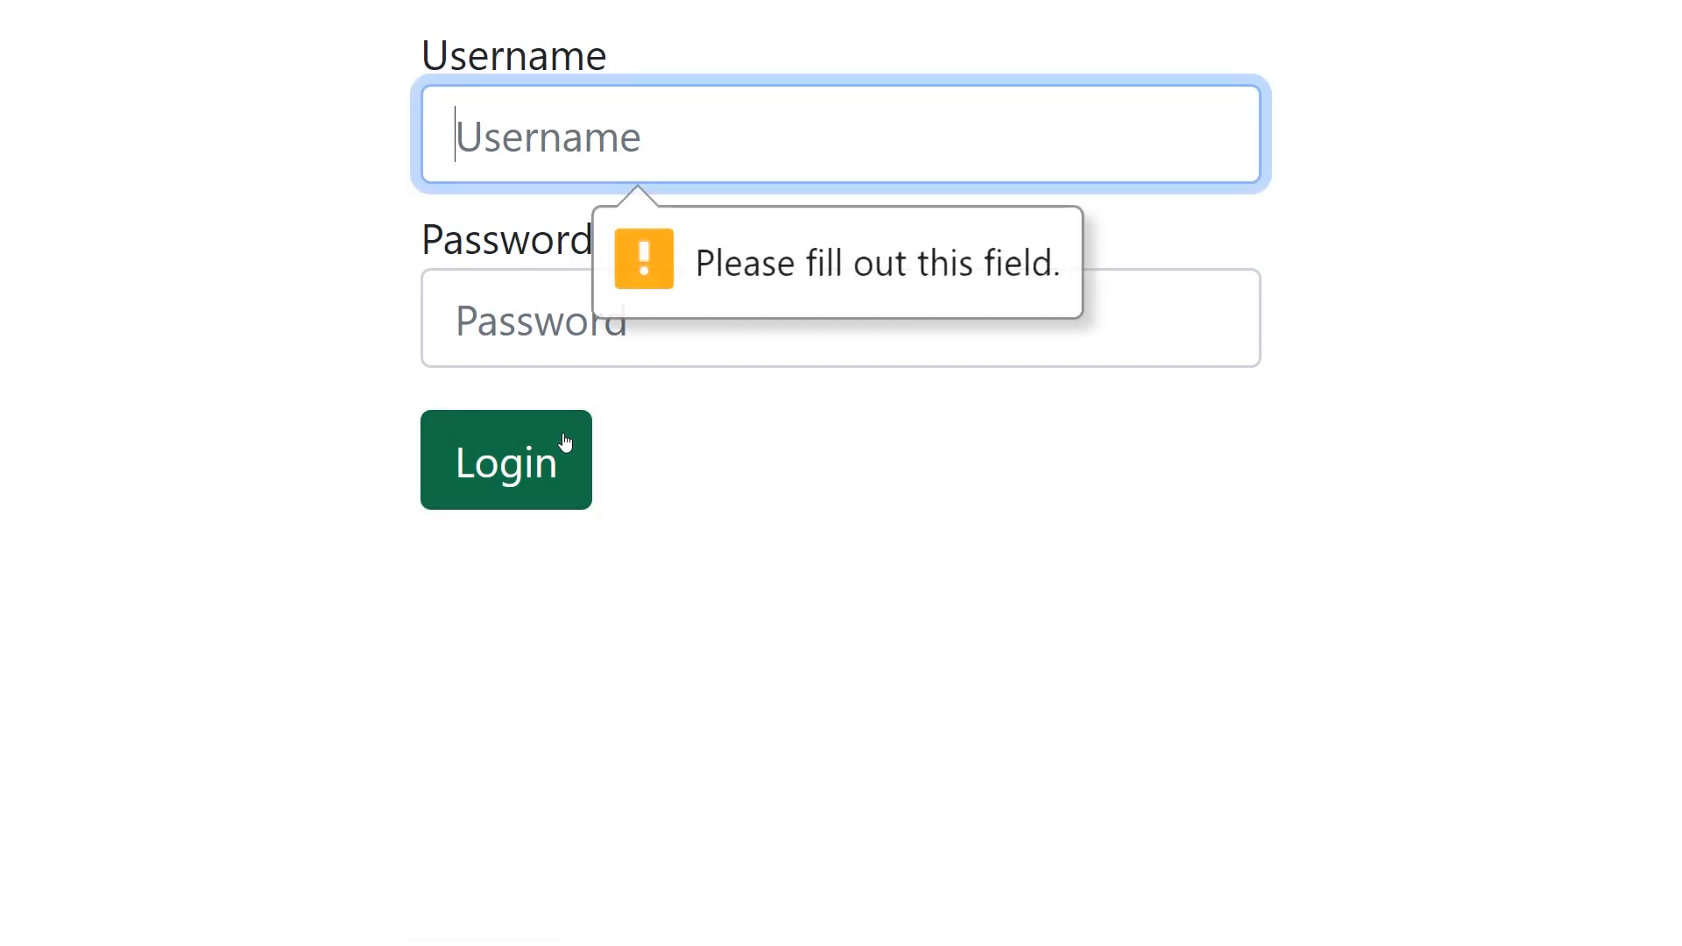
{"action": "type", "text": "1231"}
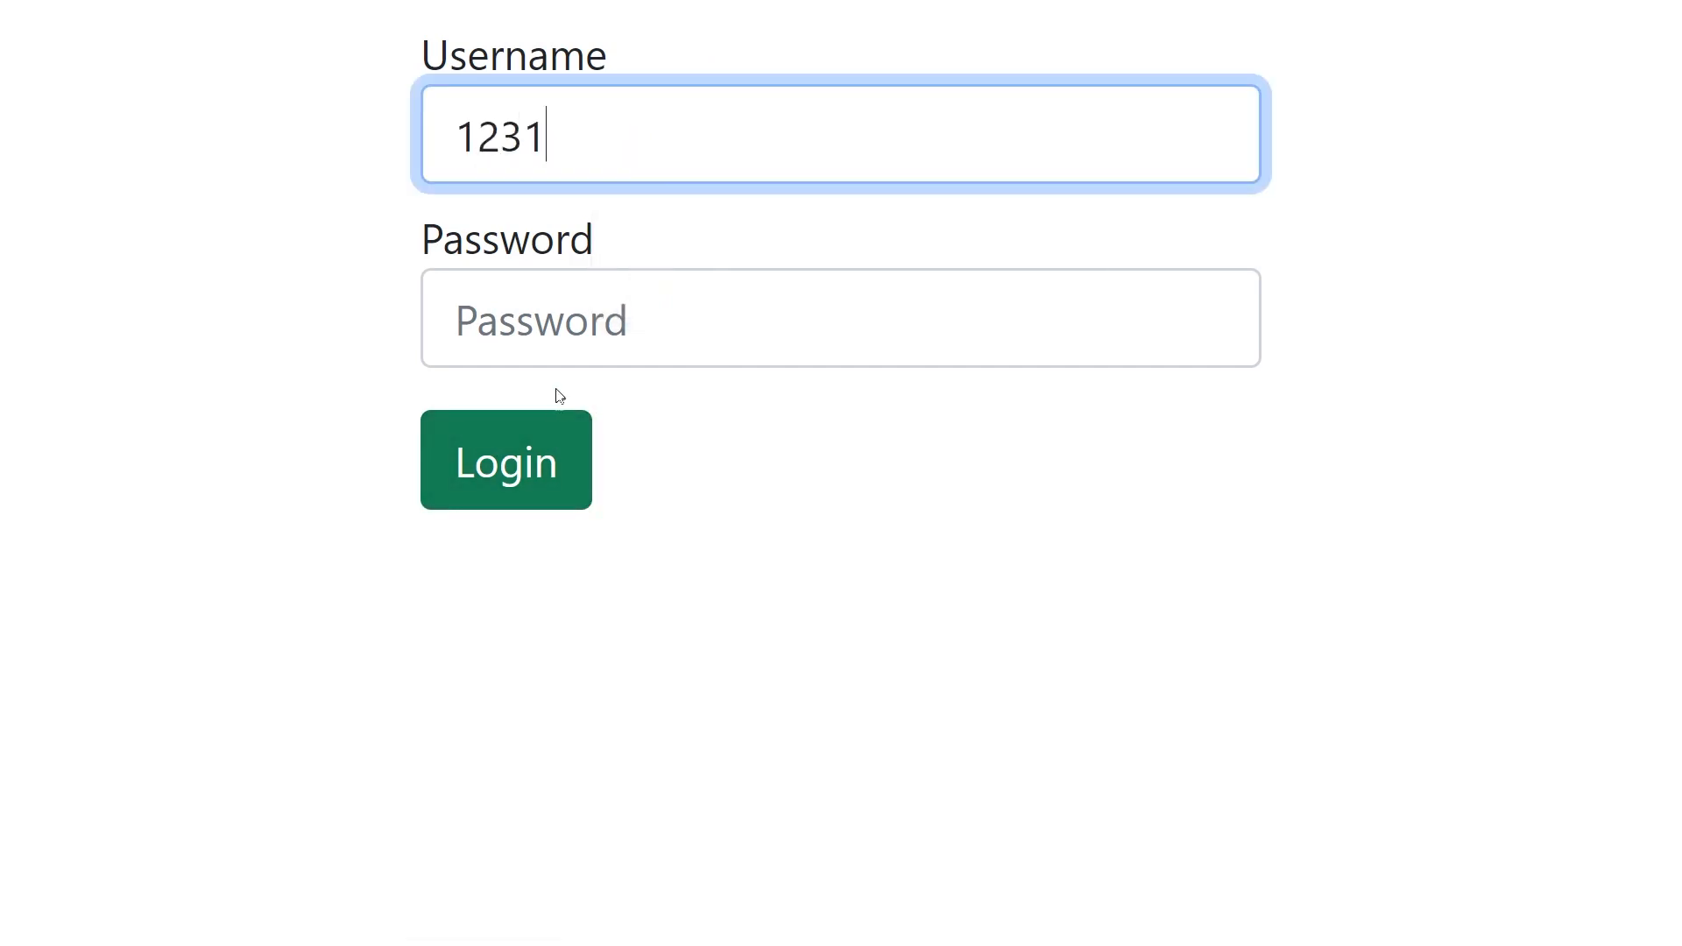
{"action": "type", "text": "23"}
{"action": "key", "text": "Tab"}
{"action": "type", "text": "123123"}
{"action": "left_click", "coordinate": [545, 462]}
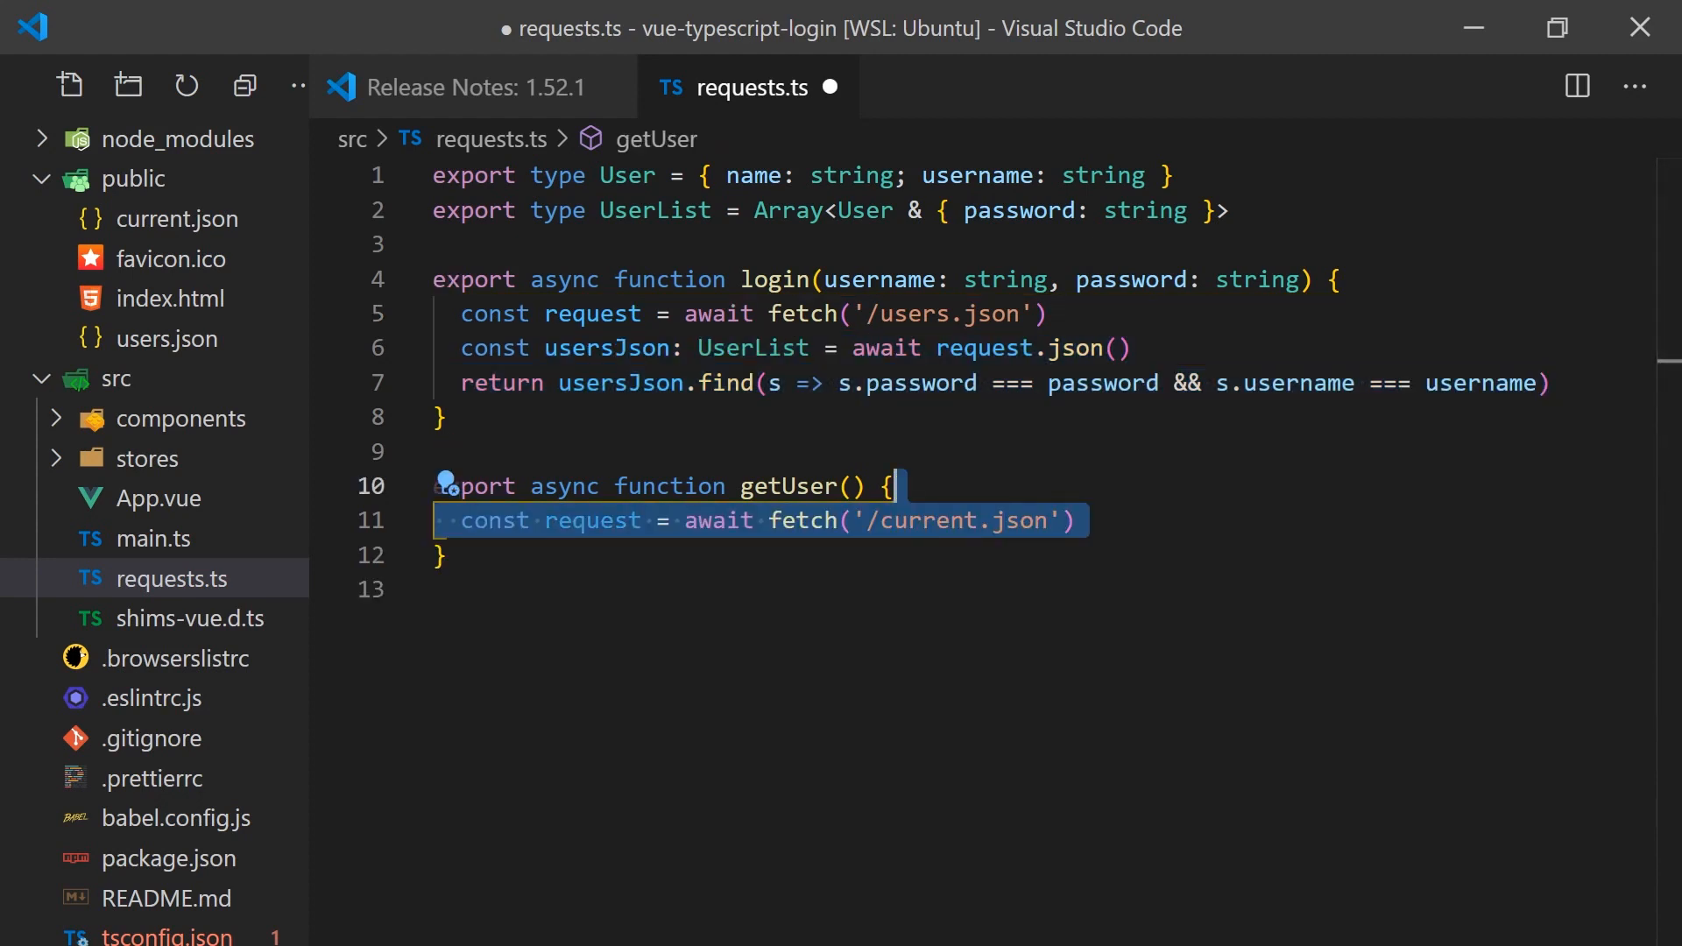
Step: Make getUser fetch '/current.json' and return the user, then save requests.ts
{"action": "key", "text": "ctrl+s"}
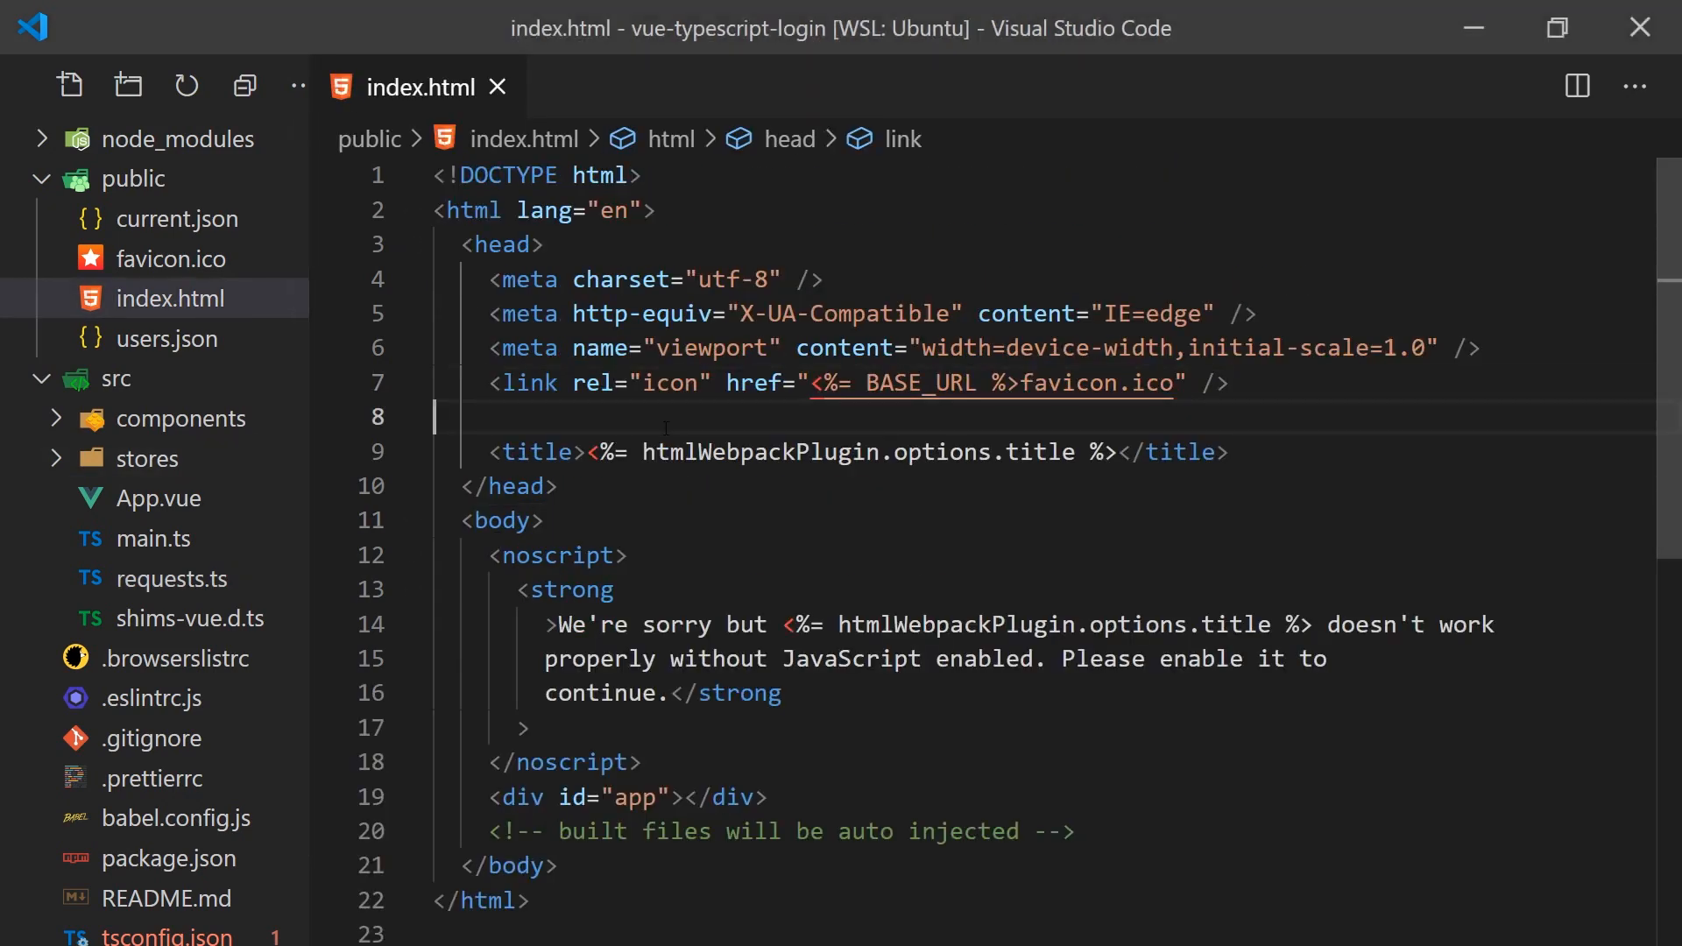
Step: Insert the Bootstrap 5 CSS <link> with integrity and crossorigin into index.html's head
{"action": "key", "text": "ctrl+v"}
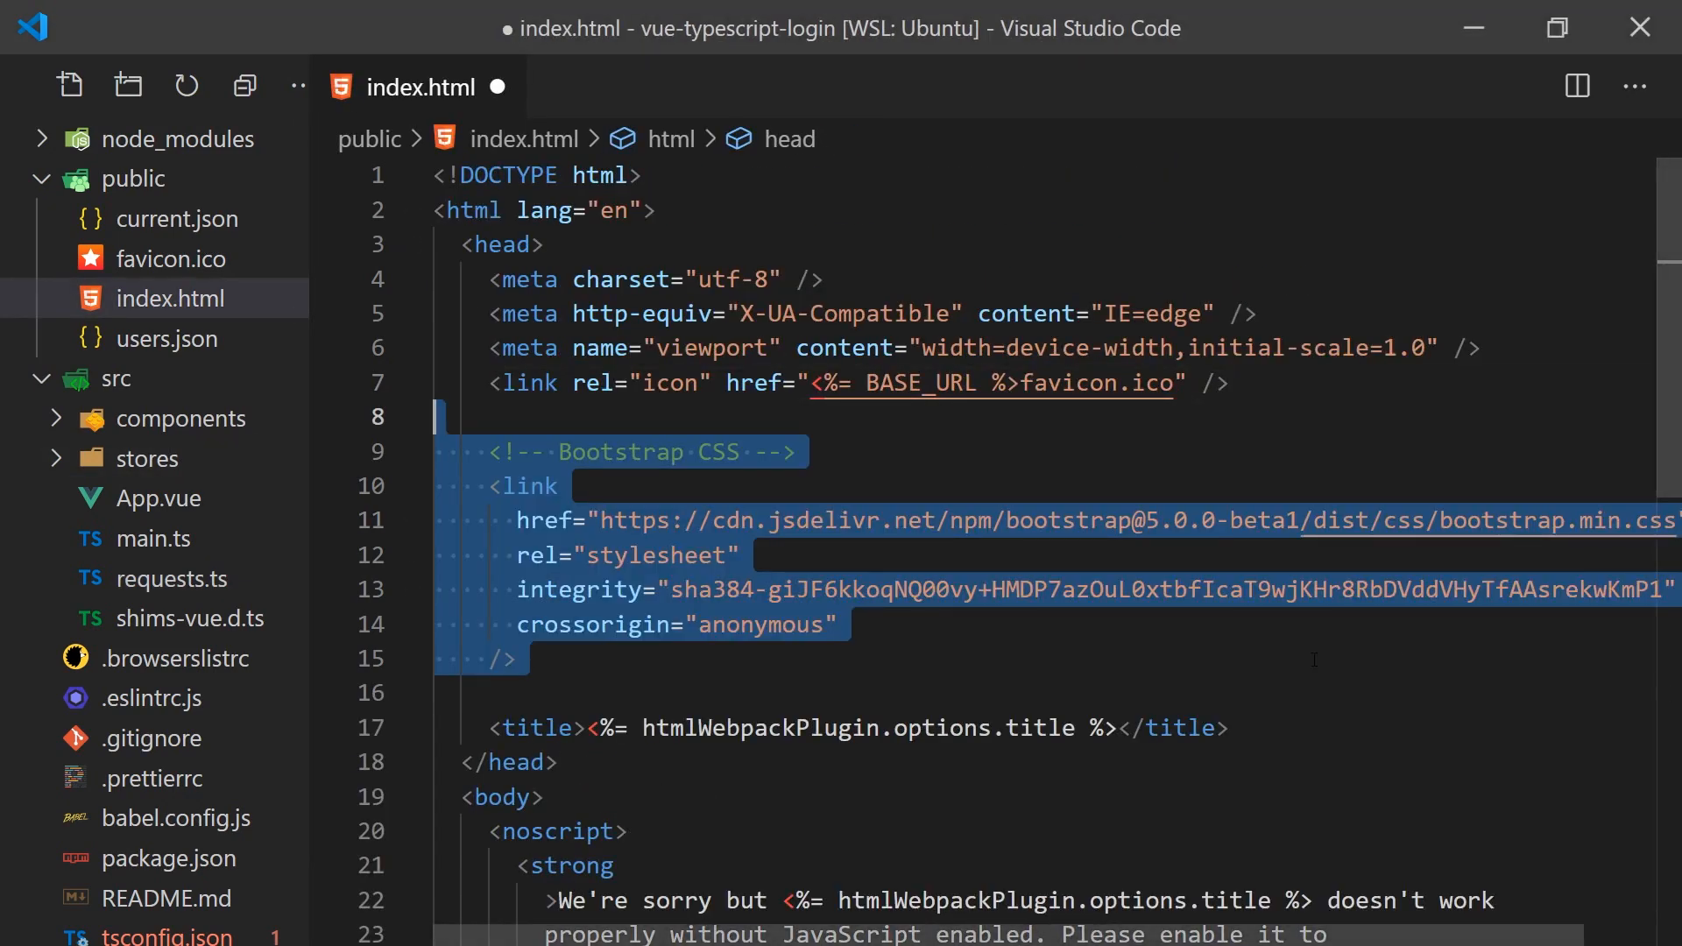
{"action": "left_click", "coordinate": [1310, 662]}
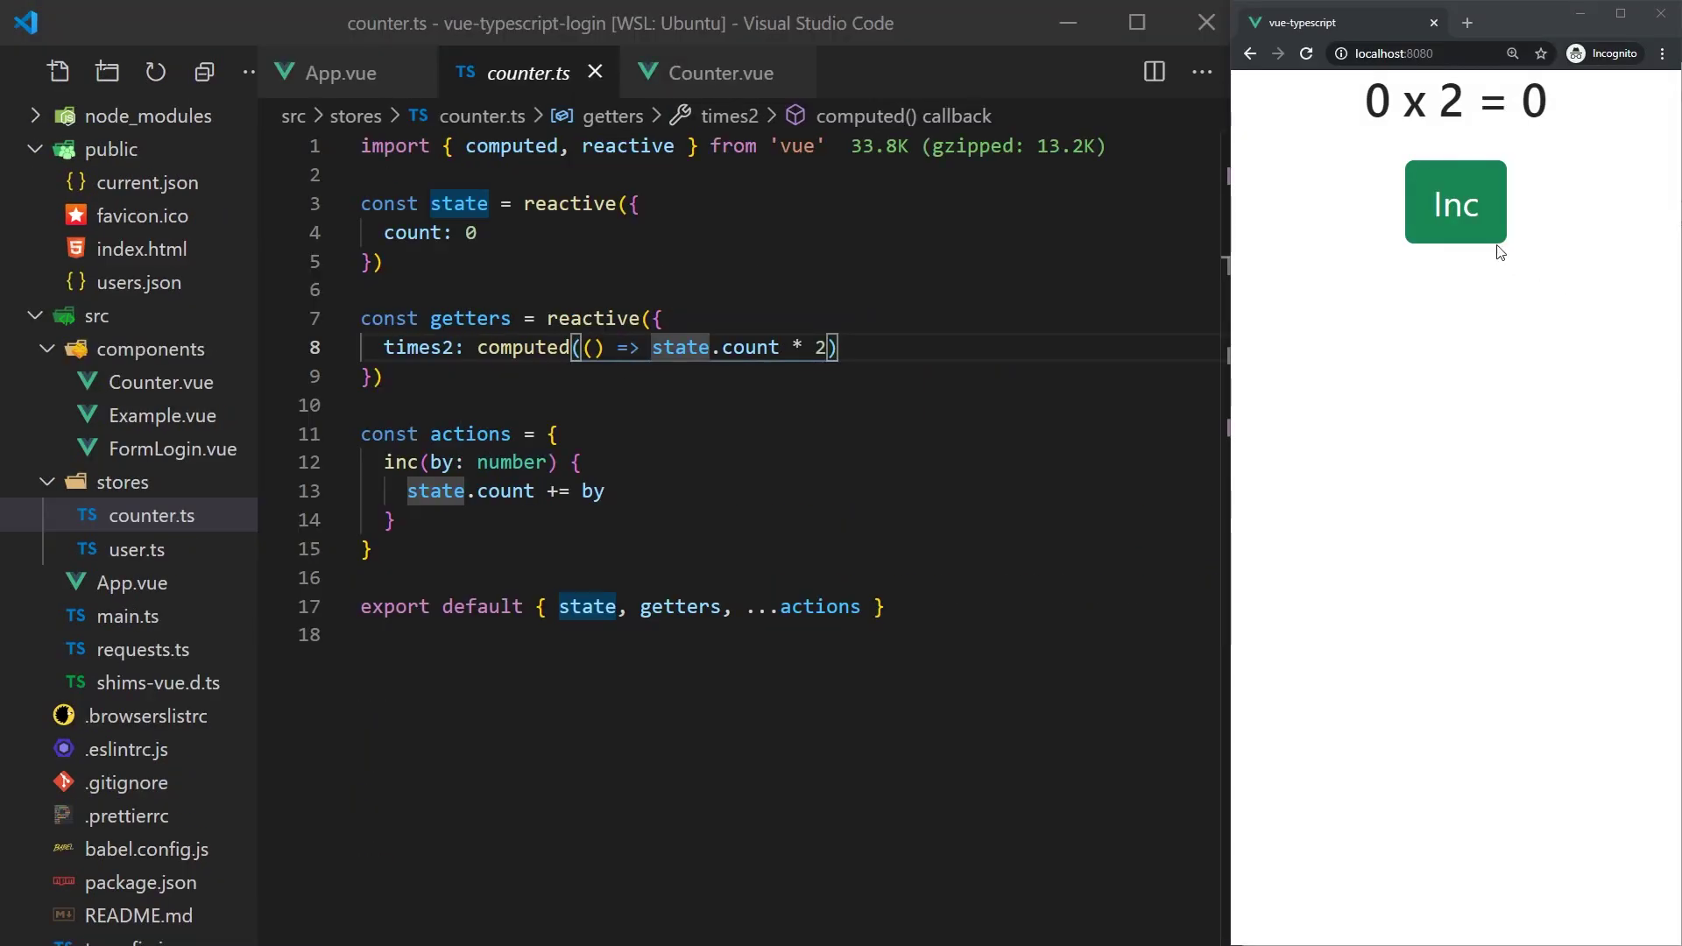
Step: Increment the counter a few times in the browser to check it works
{"action": "left_click", "coordinate": [1470, 217]}
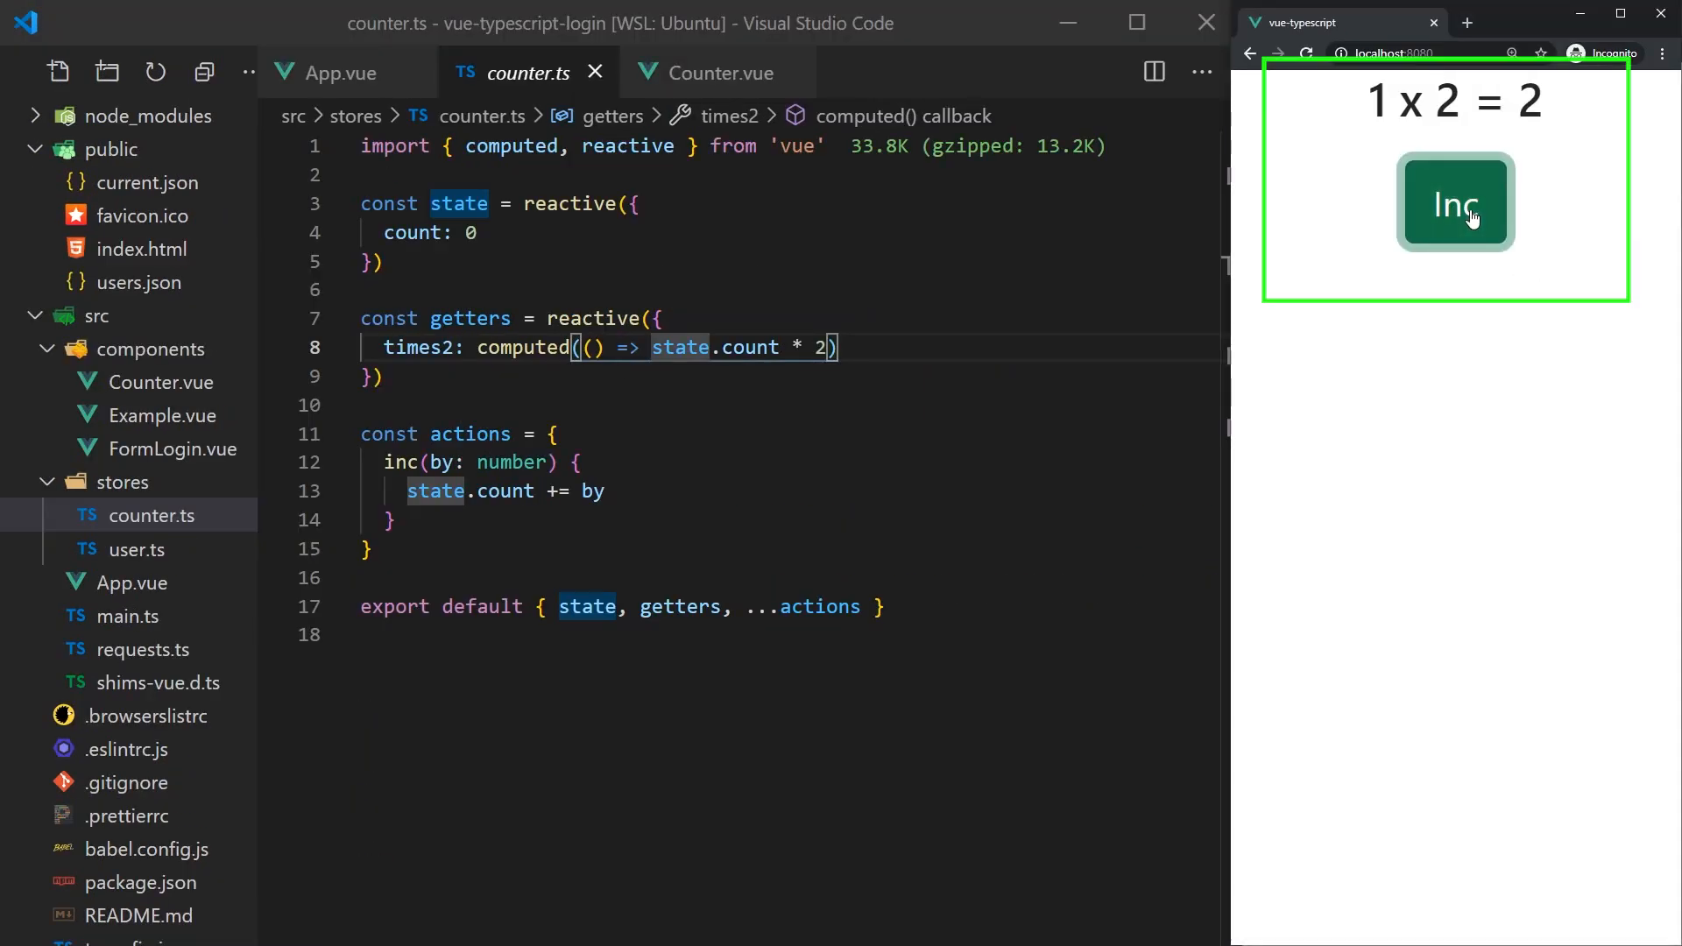
{"action": "left_click", "coordinate": [1472, 219]}
{"action": "left_click", "coordinate": [1472, 219]}
{"action": "left_click", "coordinate": [1472, 219]}
{"action": "left_click", "coordinate": [1473, 218]}
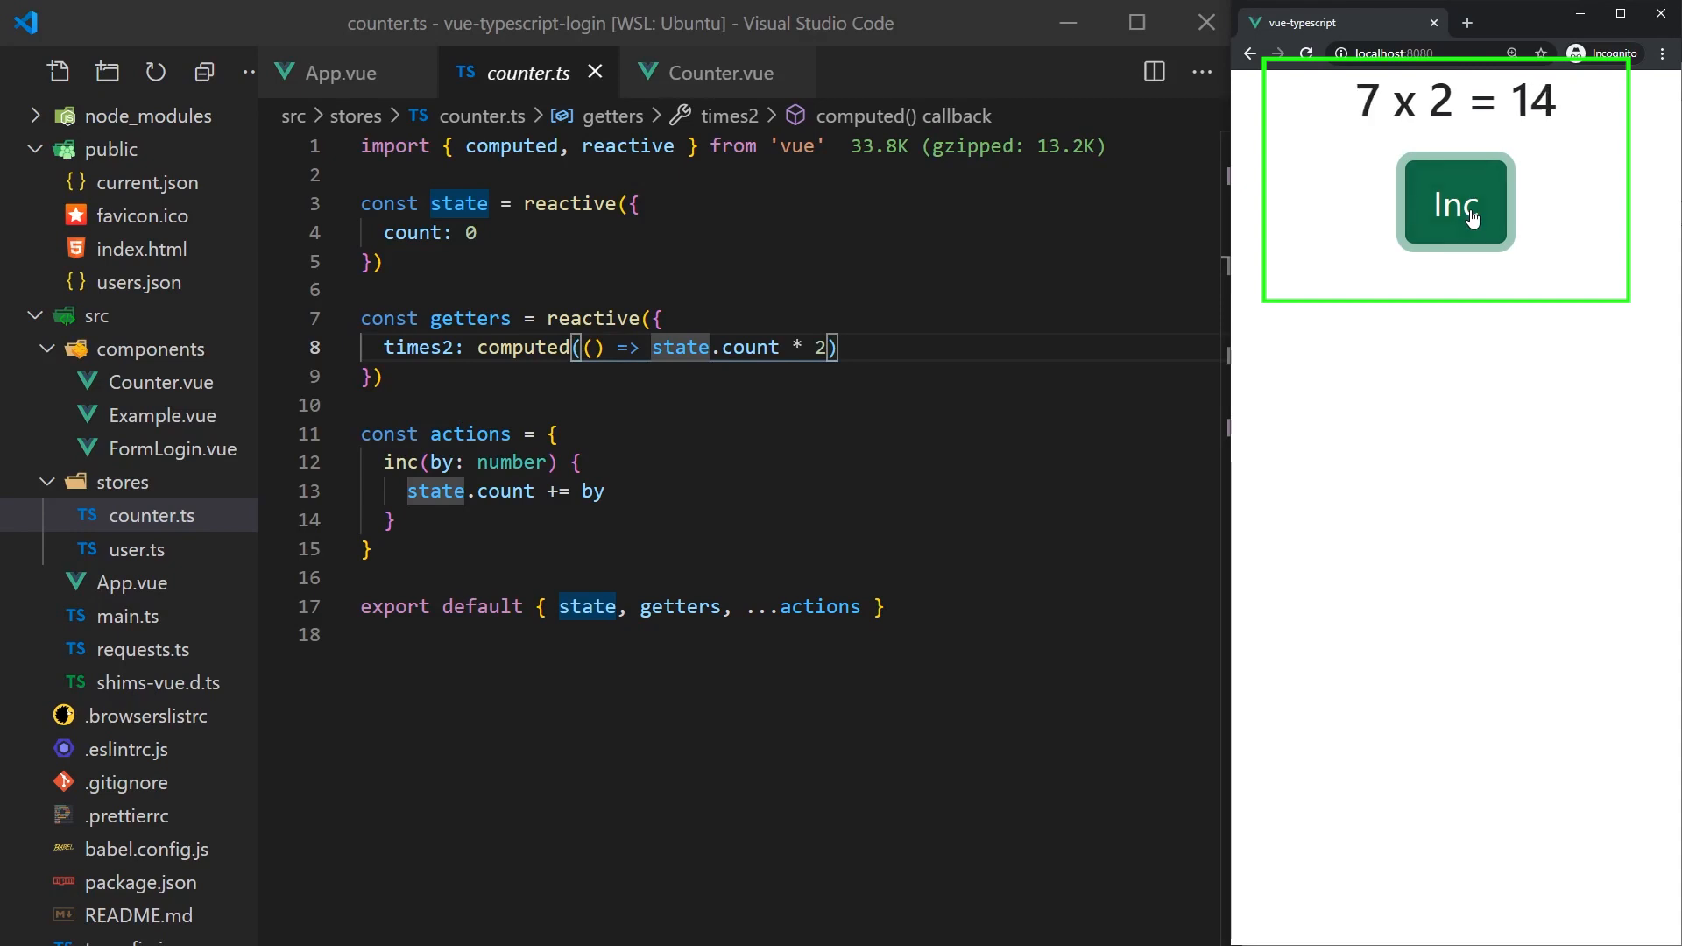
{"action": "left_click", "coordinate": [1472, 219]}
{"action": "left_click", "coordinate": [1472, 219]}
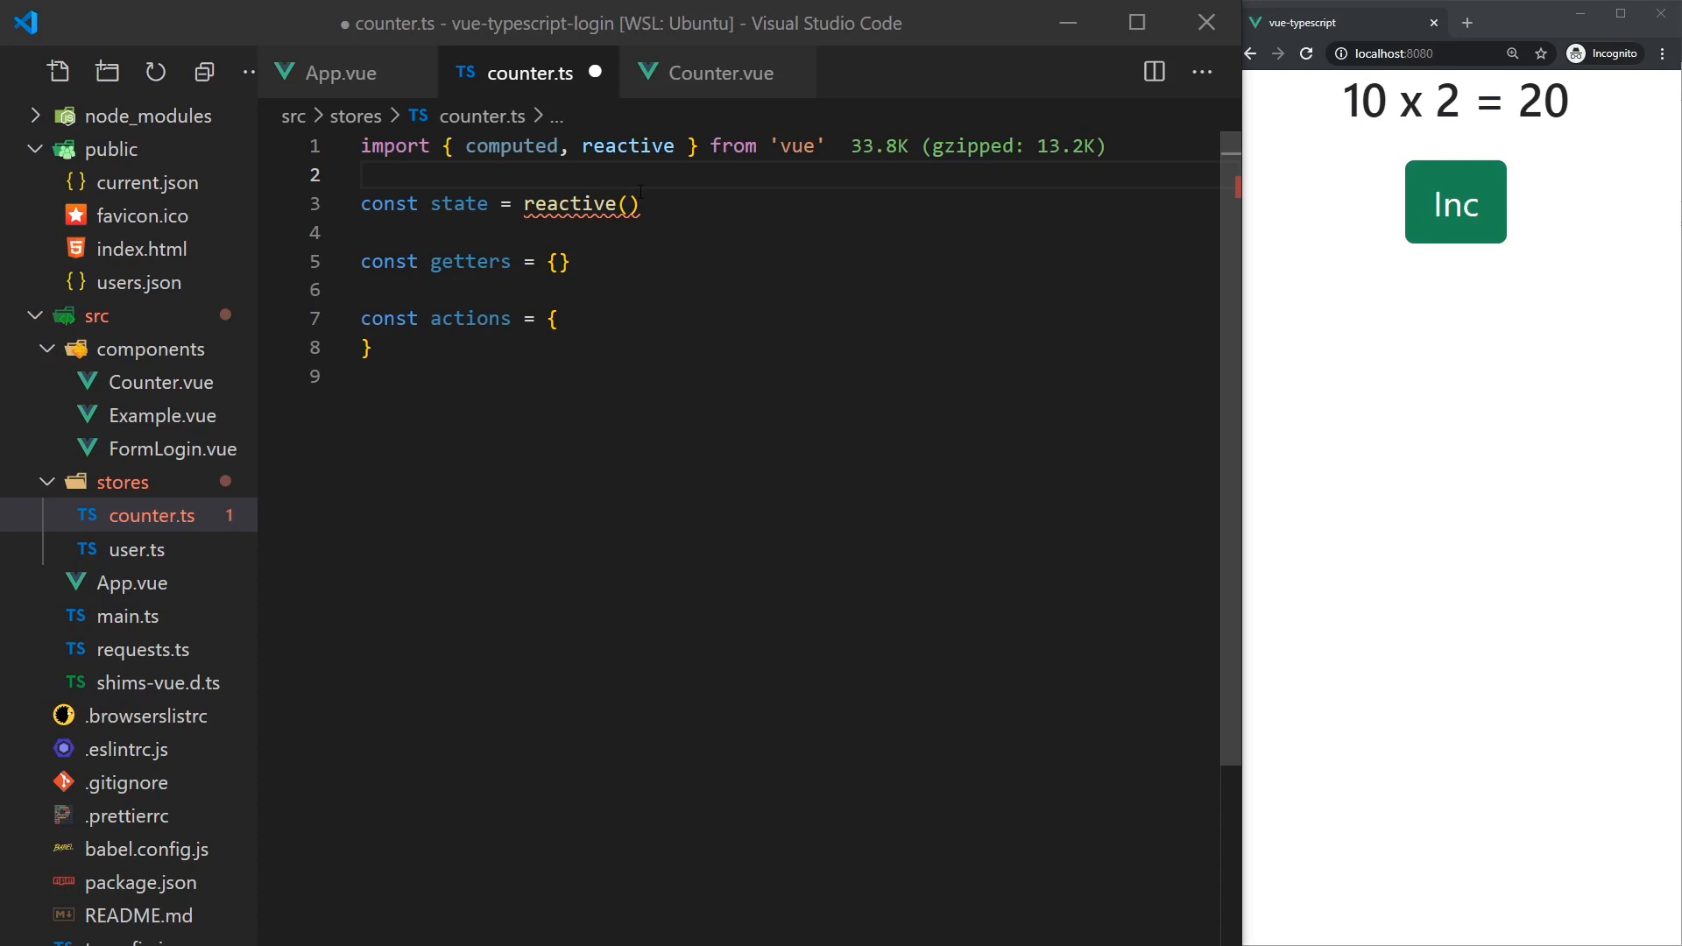
Step: Give the counter store a reactive count: 0 state and a reactive times2 computed getter
{"action": "left_click", "coordinate": [637, 202]}
{"action": "type", "text": "{   count: 0 }"}
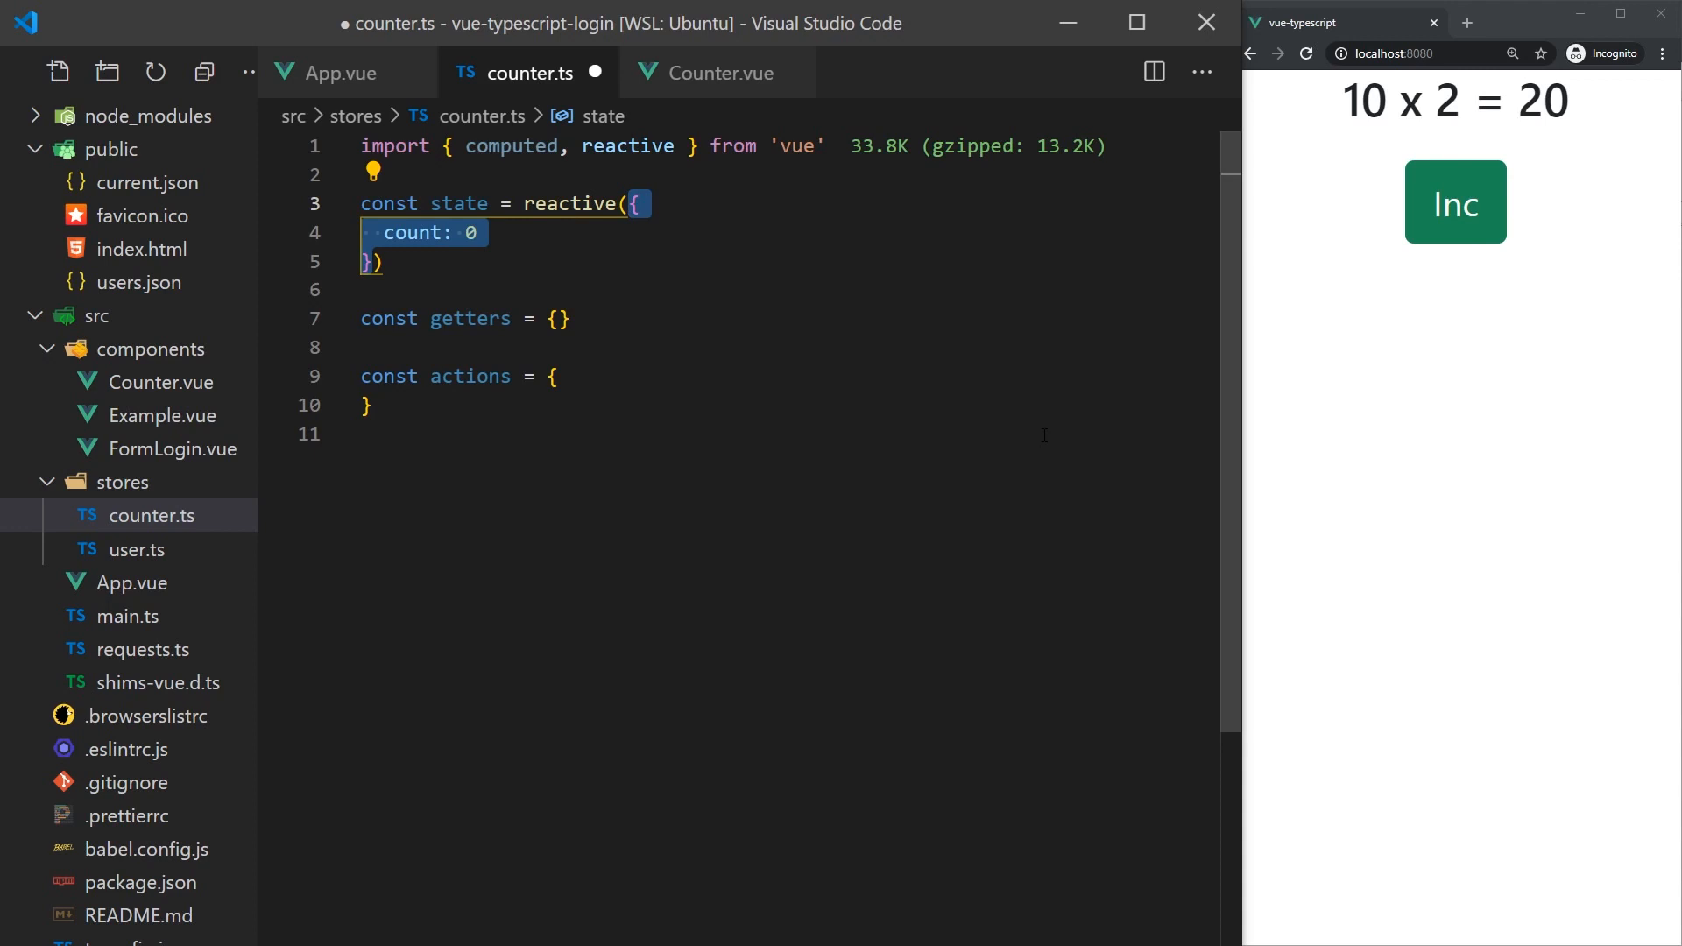
{"action": "type", "text": "times2: computed(() => state.count * 2)"}
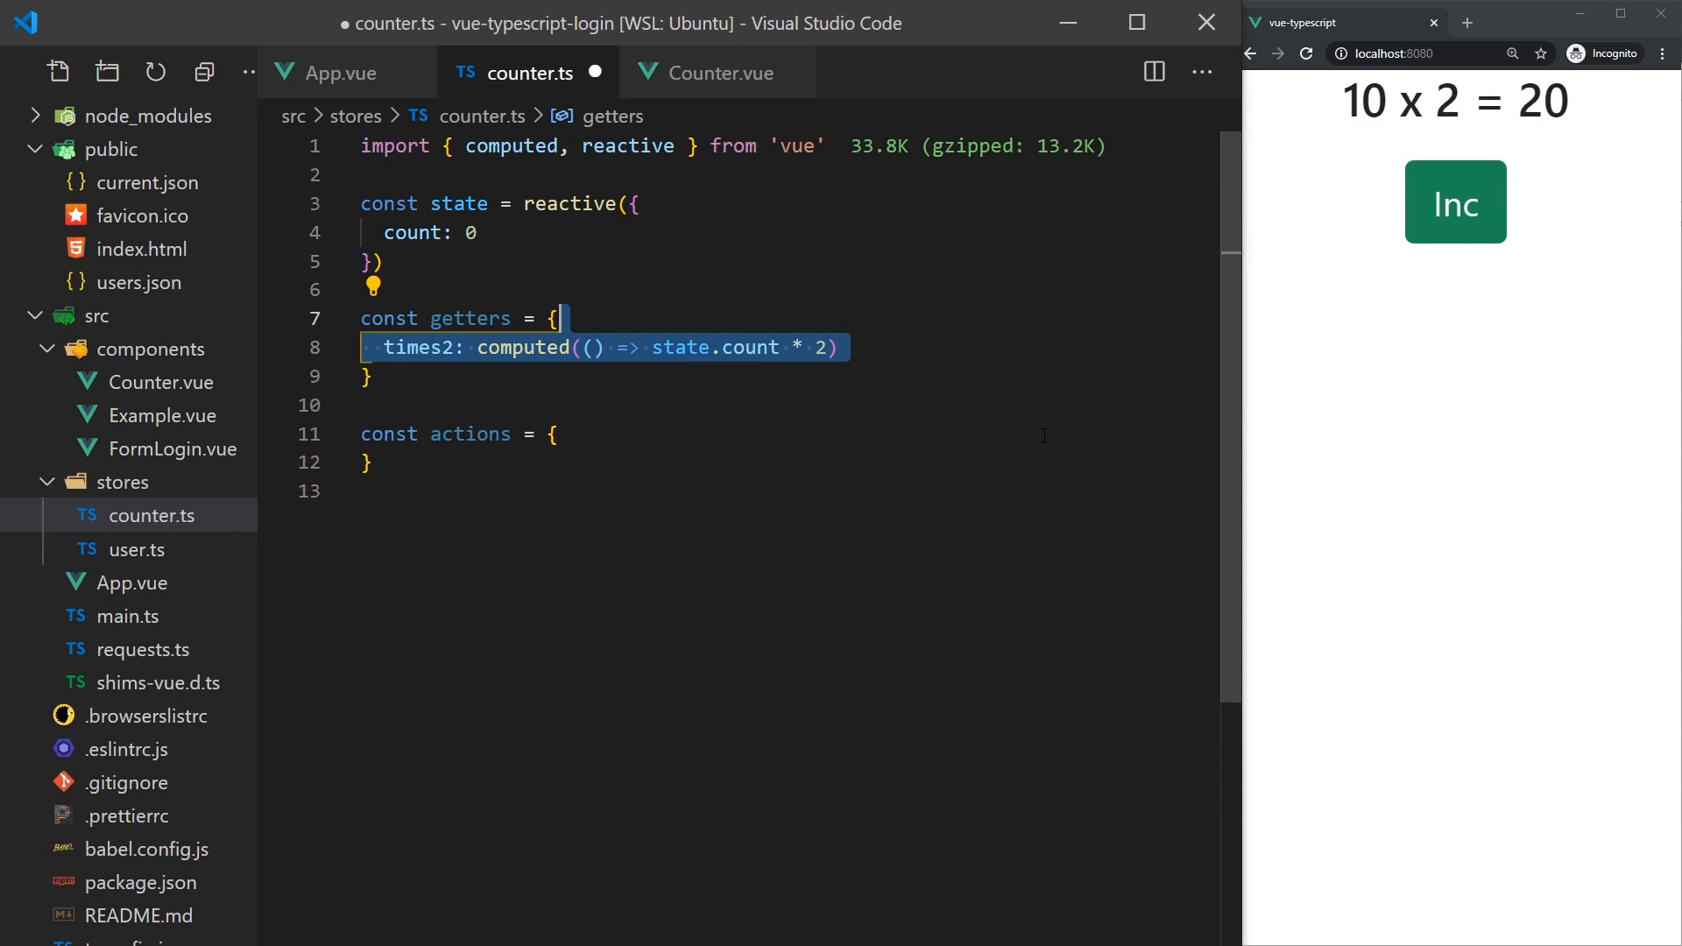
{"action": "key", "text": "ctrl+z"}
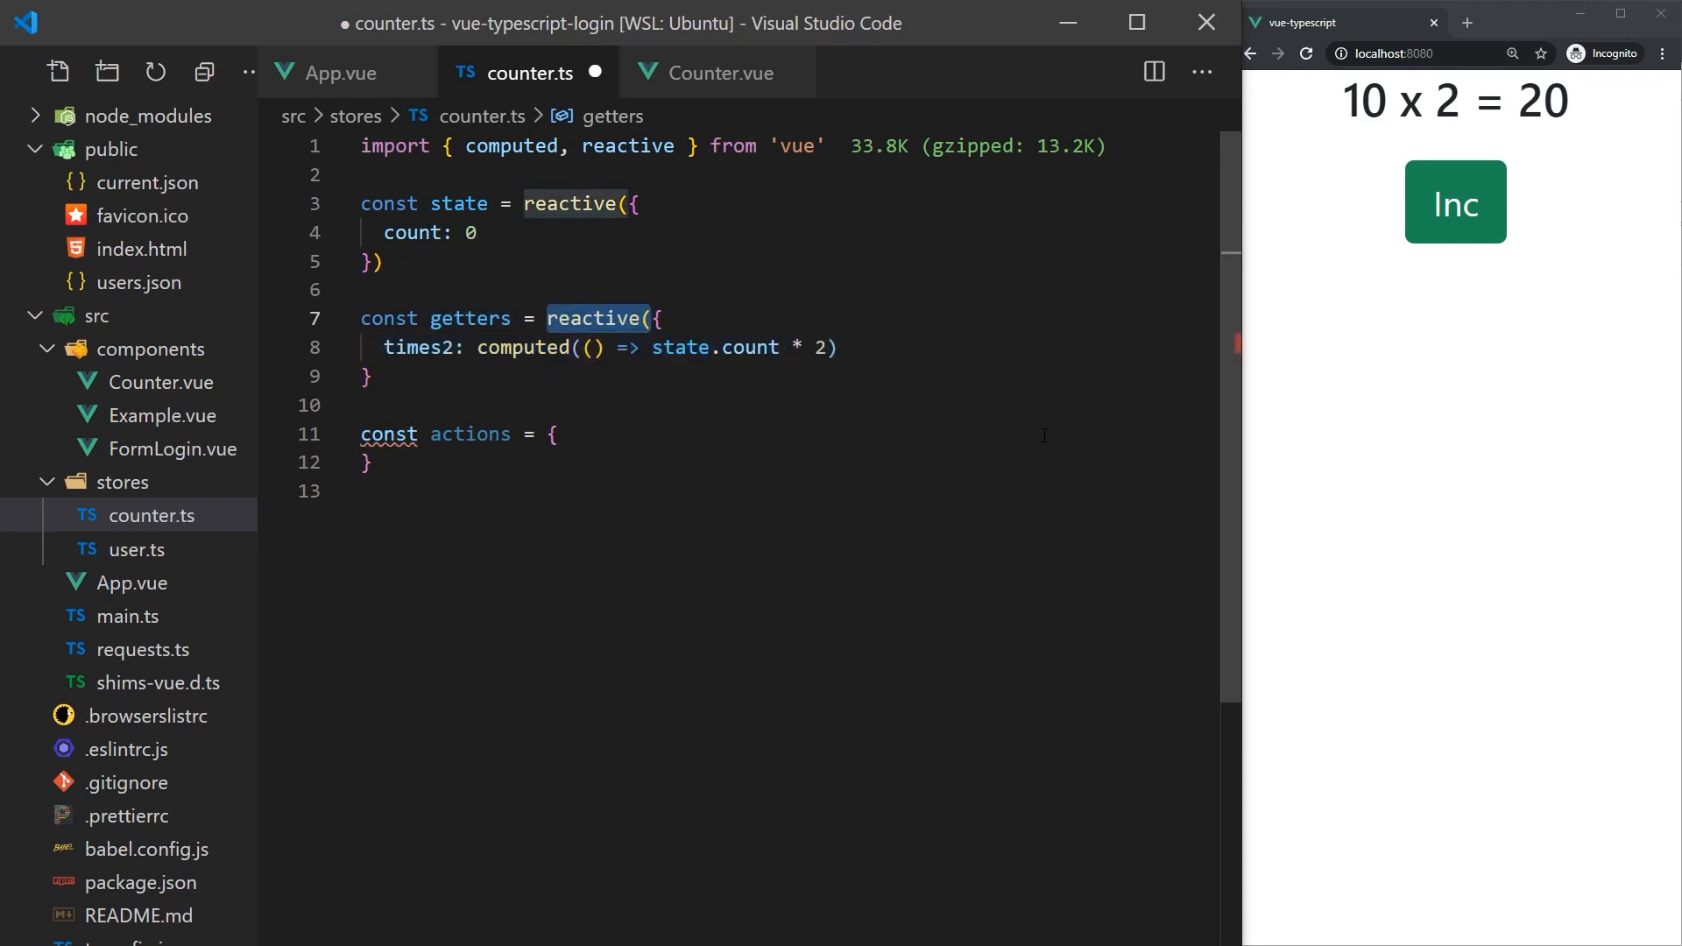
{"action": "key", "text": "ctrl+z"}
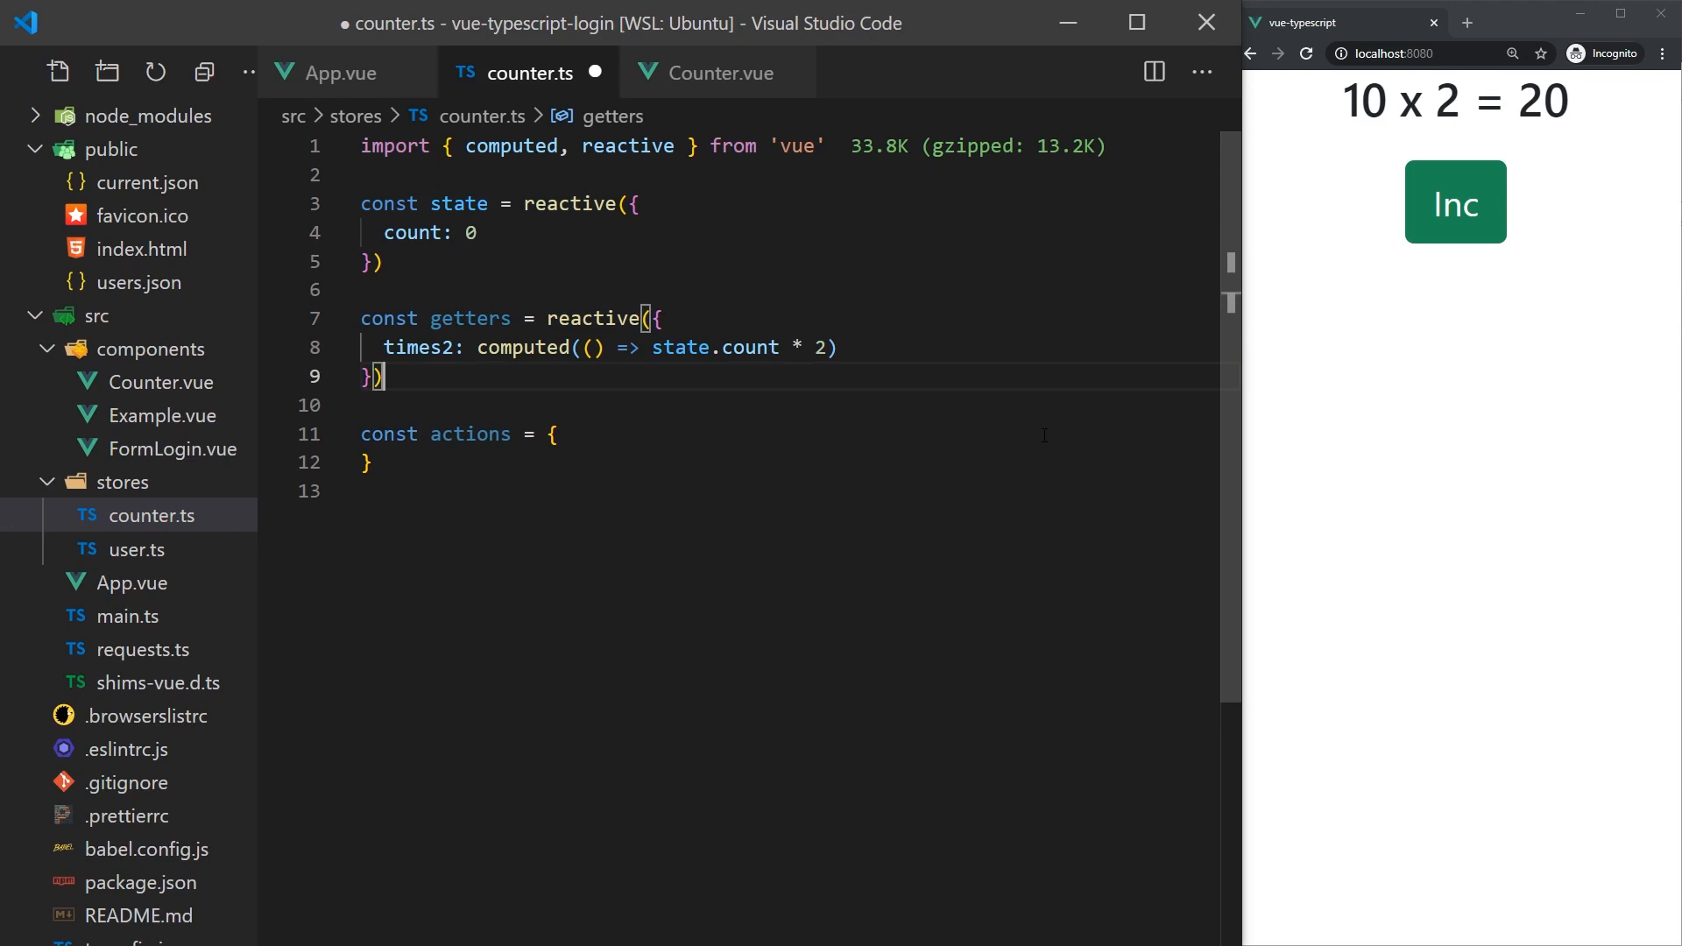
Step: Test the times2 getter, then add the inc action, restore the default export and save
{"action": "key", "text": "Return"}
{"action": "type", "text": "getters."}
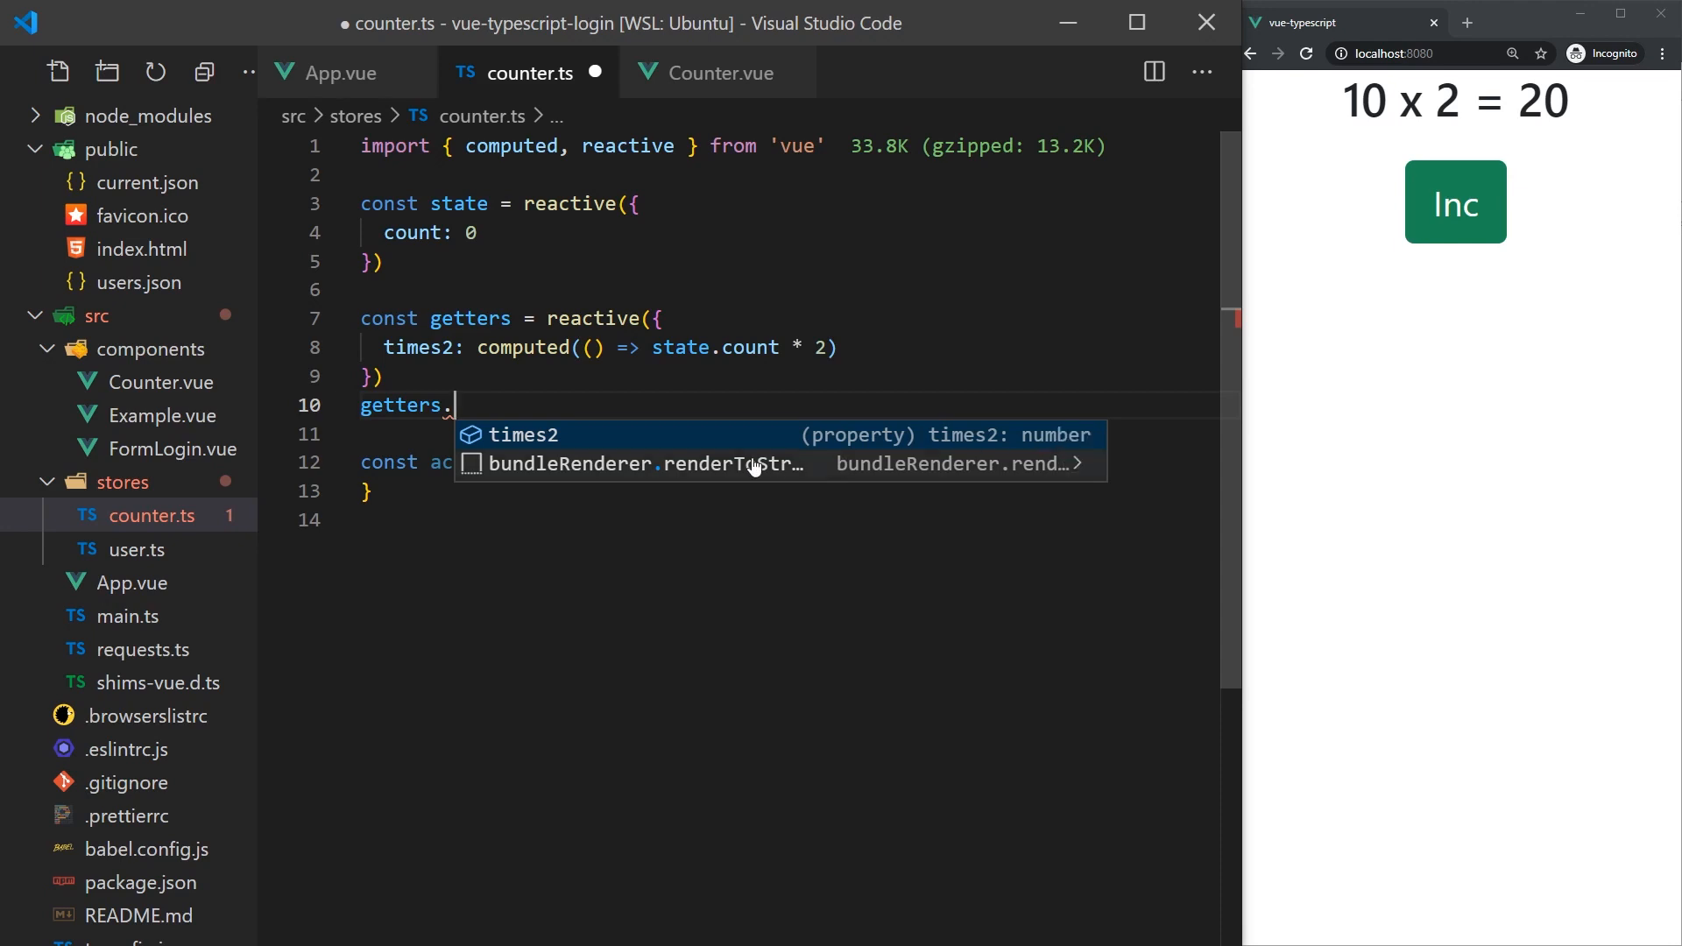
{"action": "key", "text": "Return"}
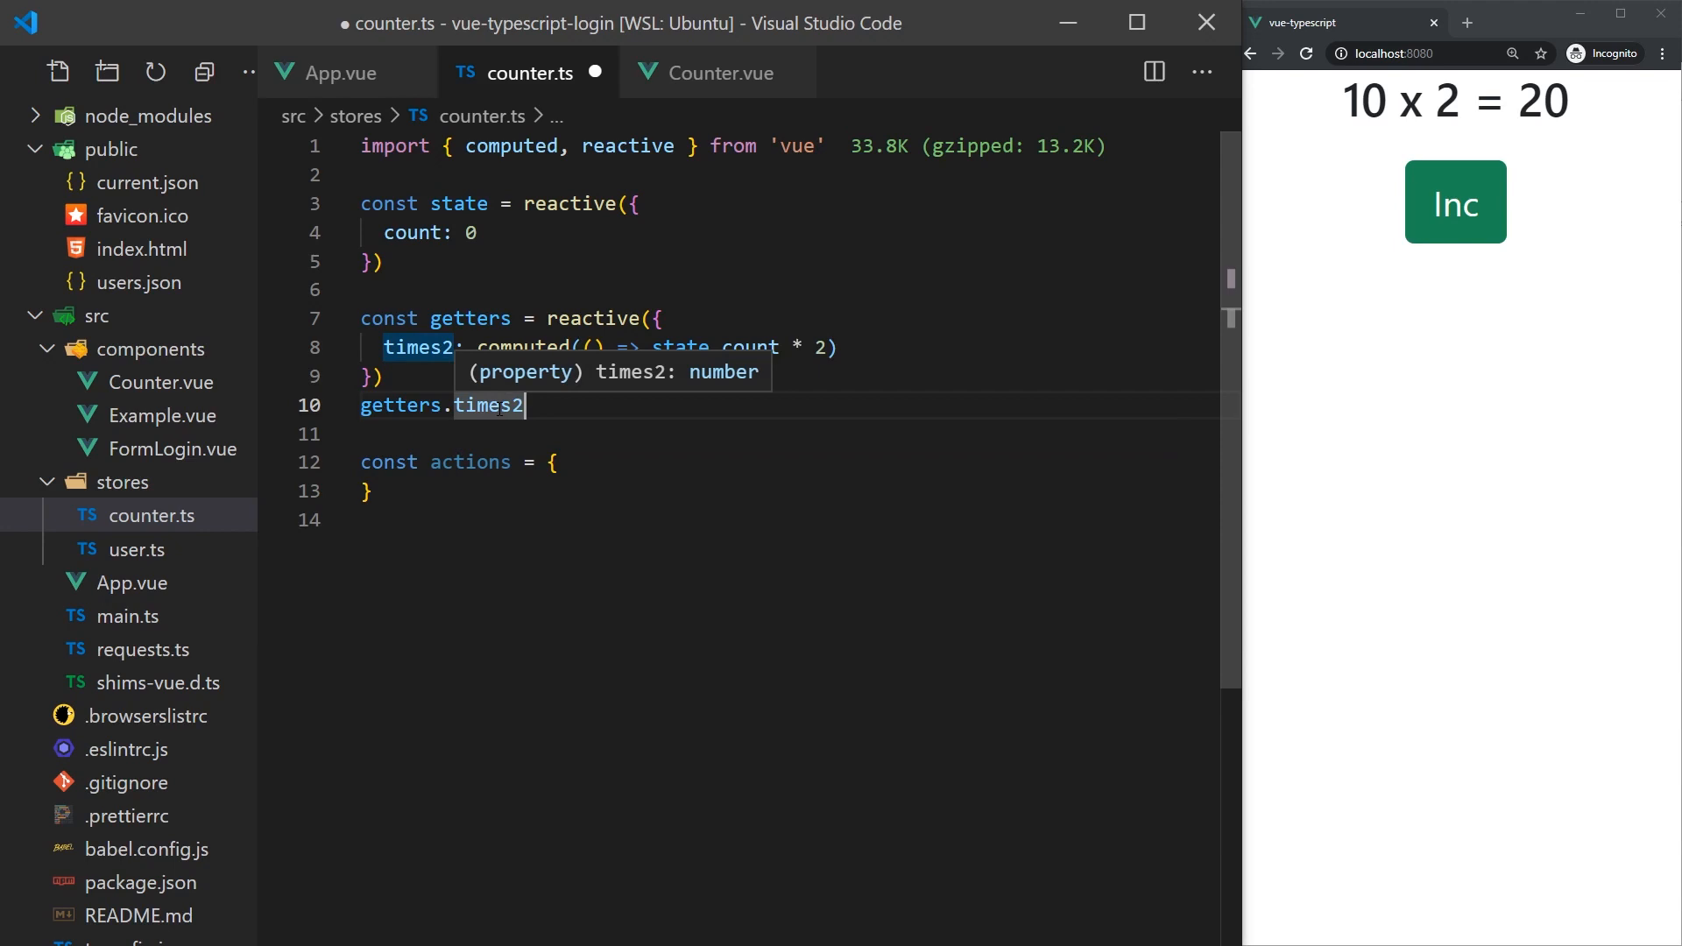
{"action": "key", "text": "ctrl+z"}
{"action": "key", "text": "ctrl+z"}
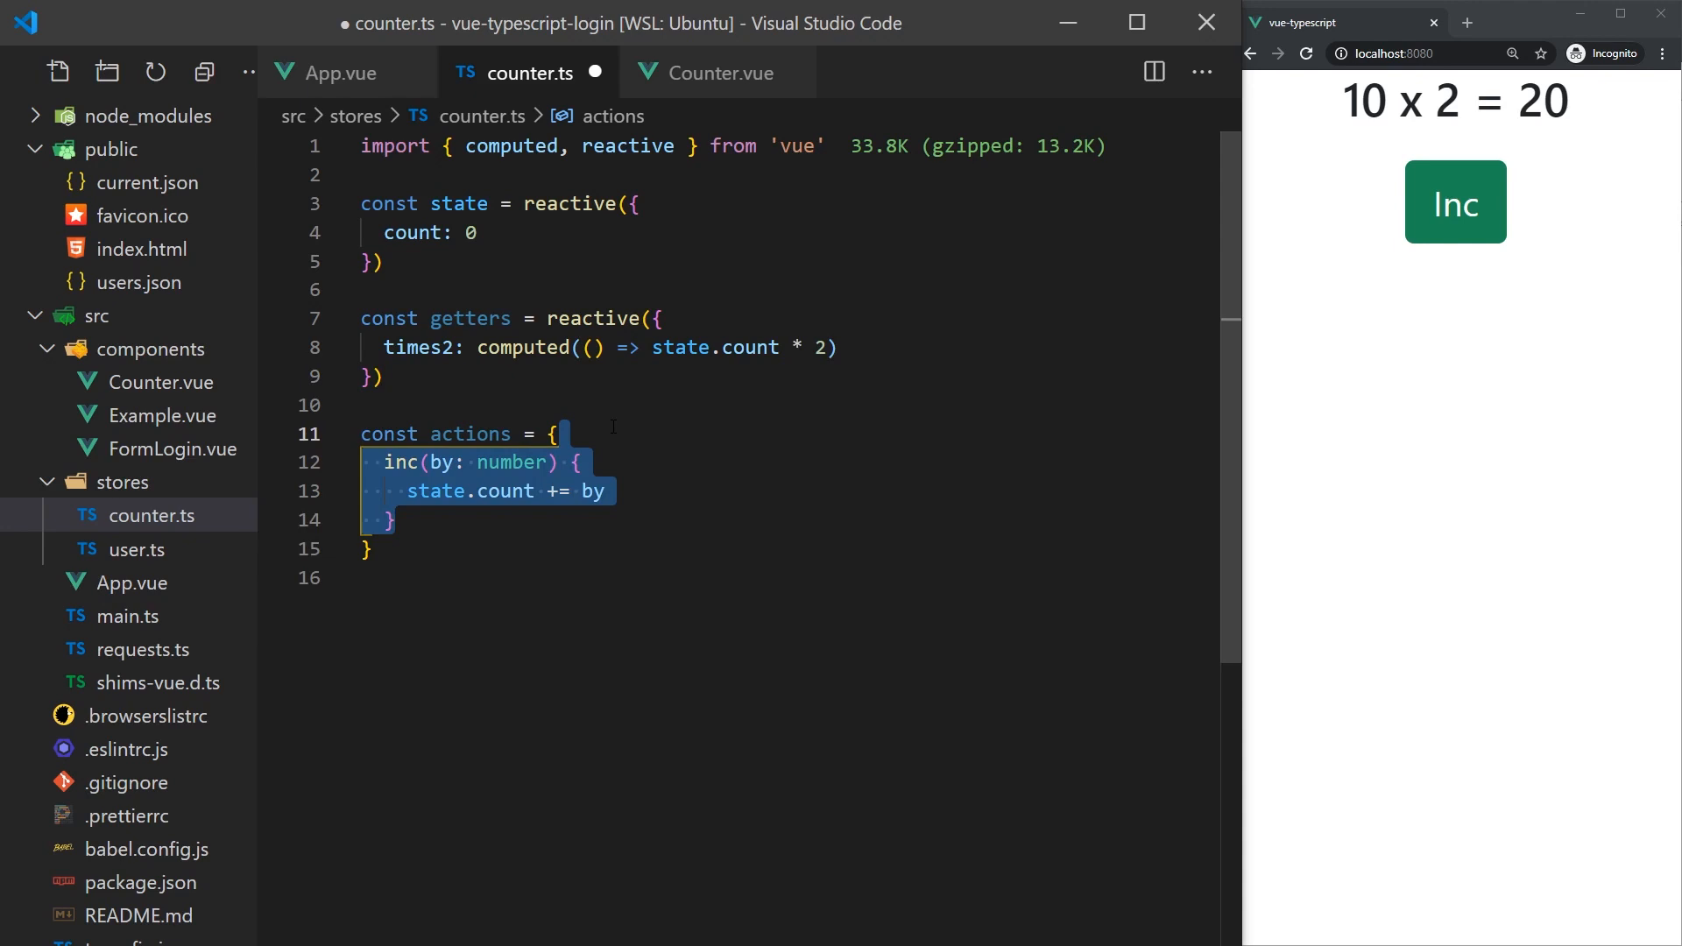
{"action": "key", "text": "ctrl+z"}
{"action": "key", "text": "ctrl+z"}
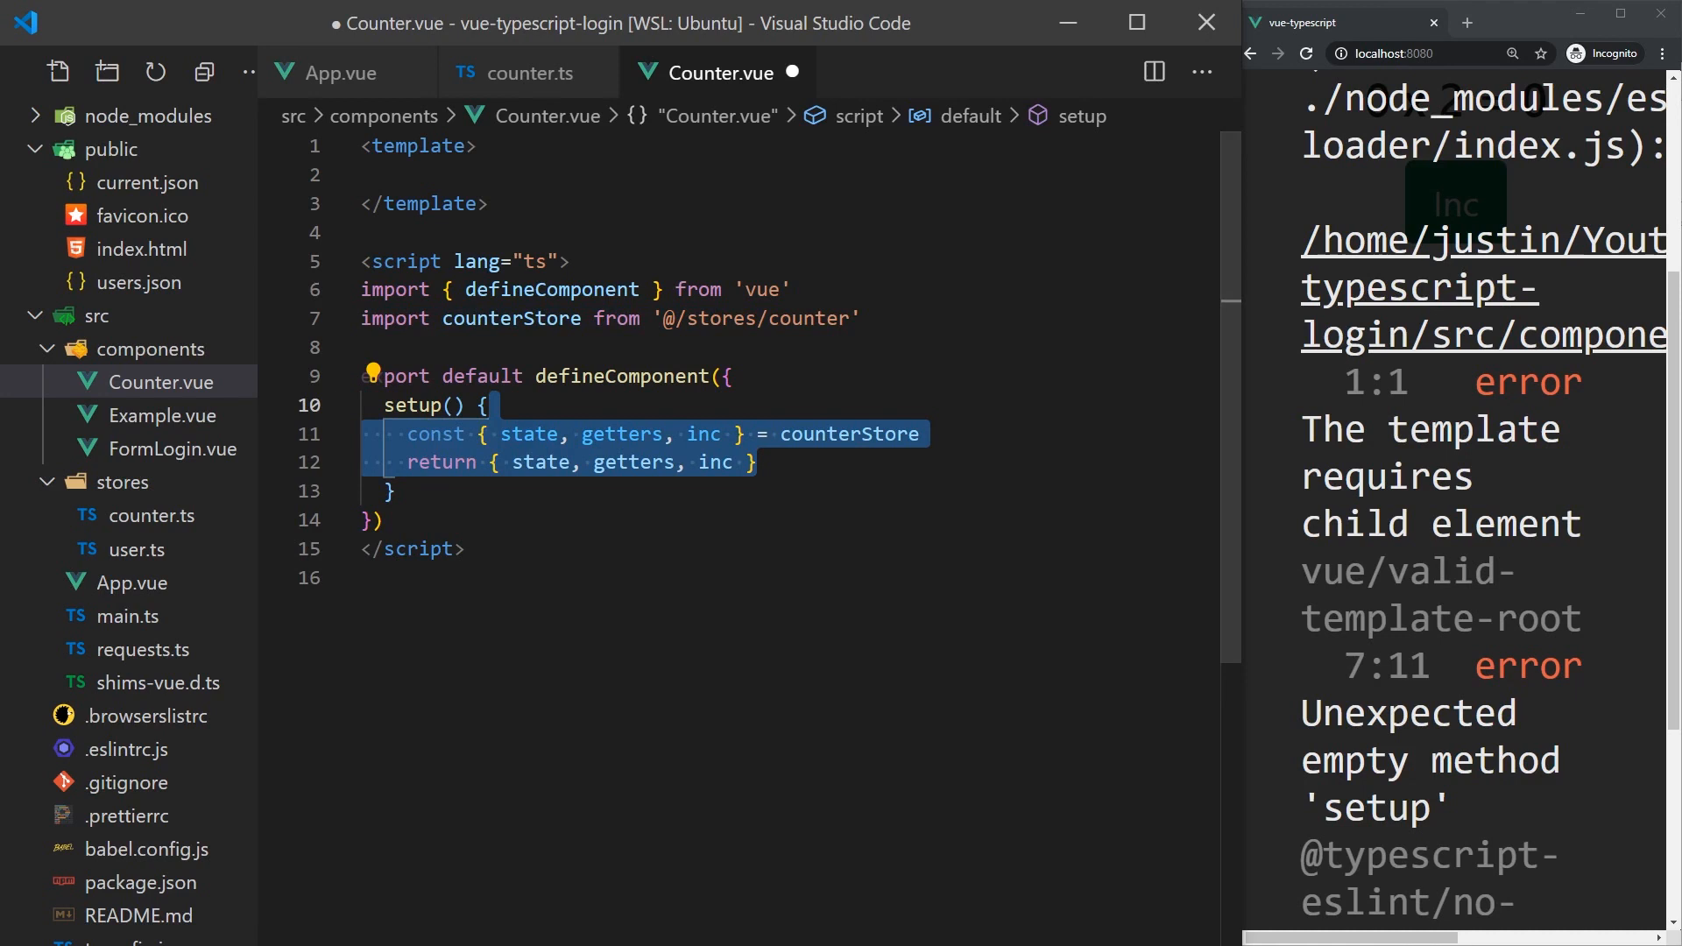
{"action": "key", "text": "ctrl+s"}
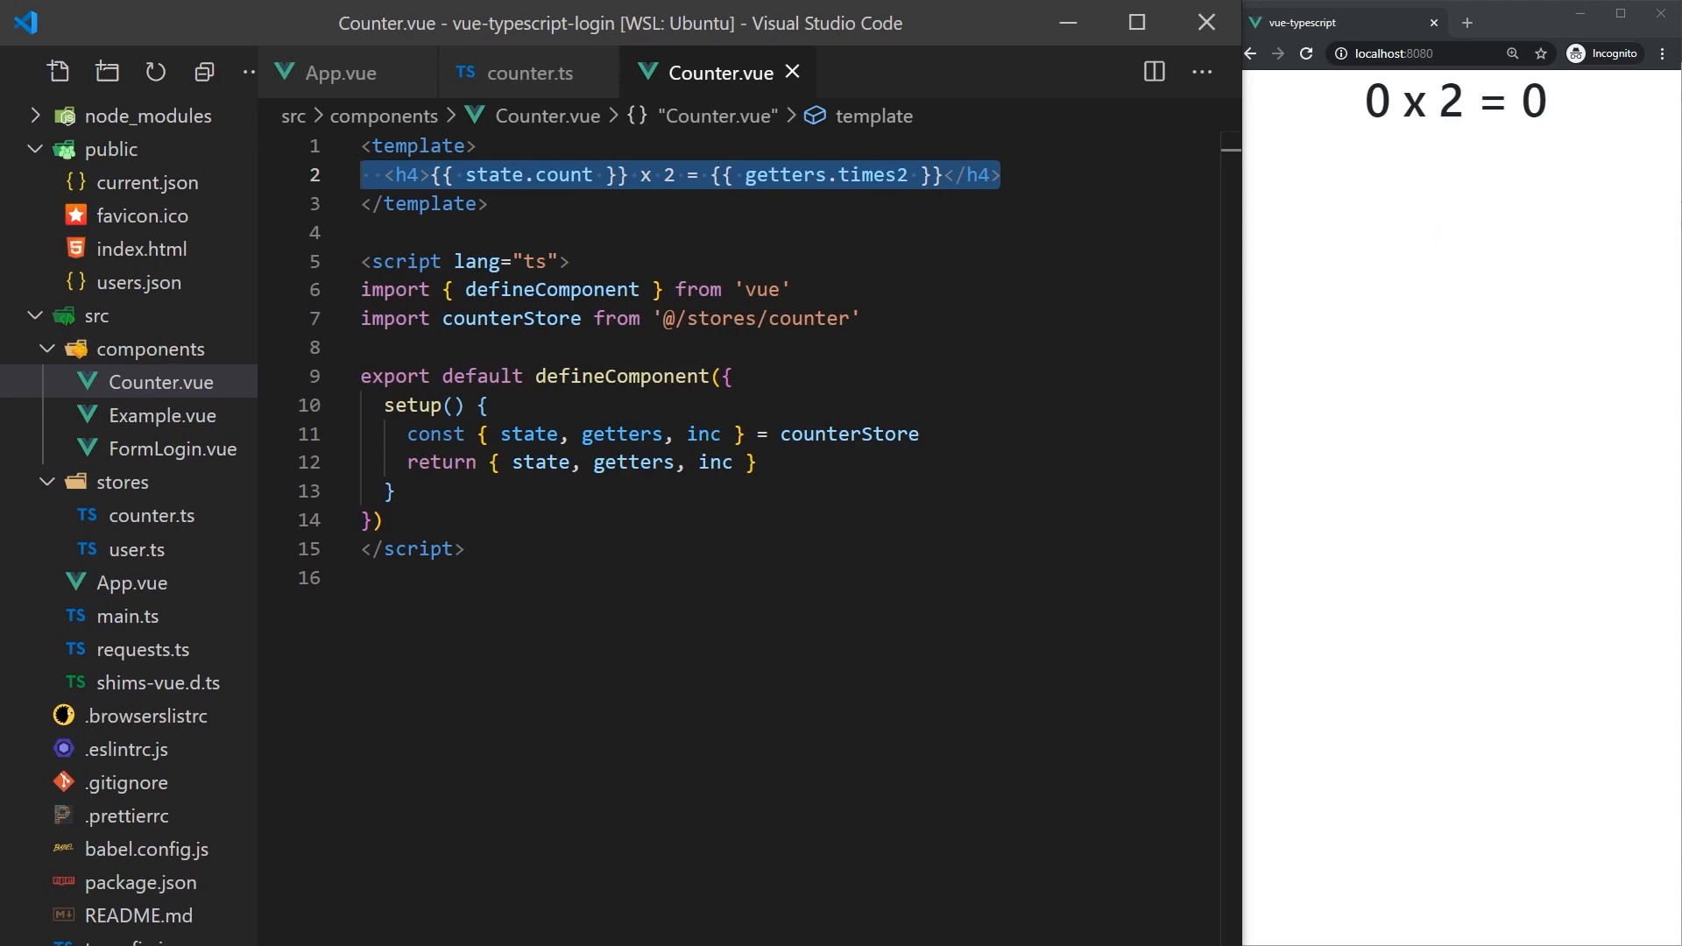
{"action": "type", "text": "<button class=\"btn btn-success block m-2\">     Inc   </button>"}
{"action": "key", "text": "ctrl+s"}
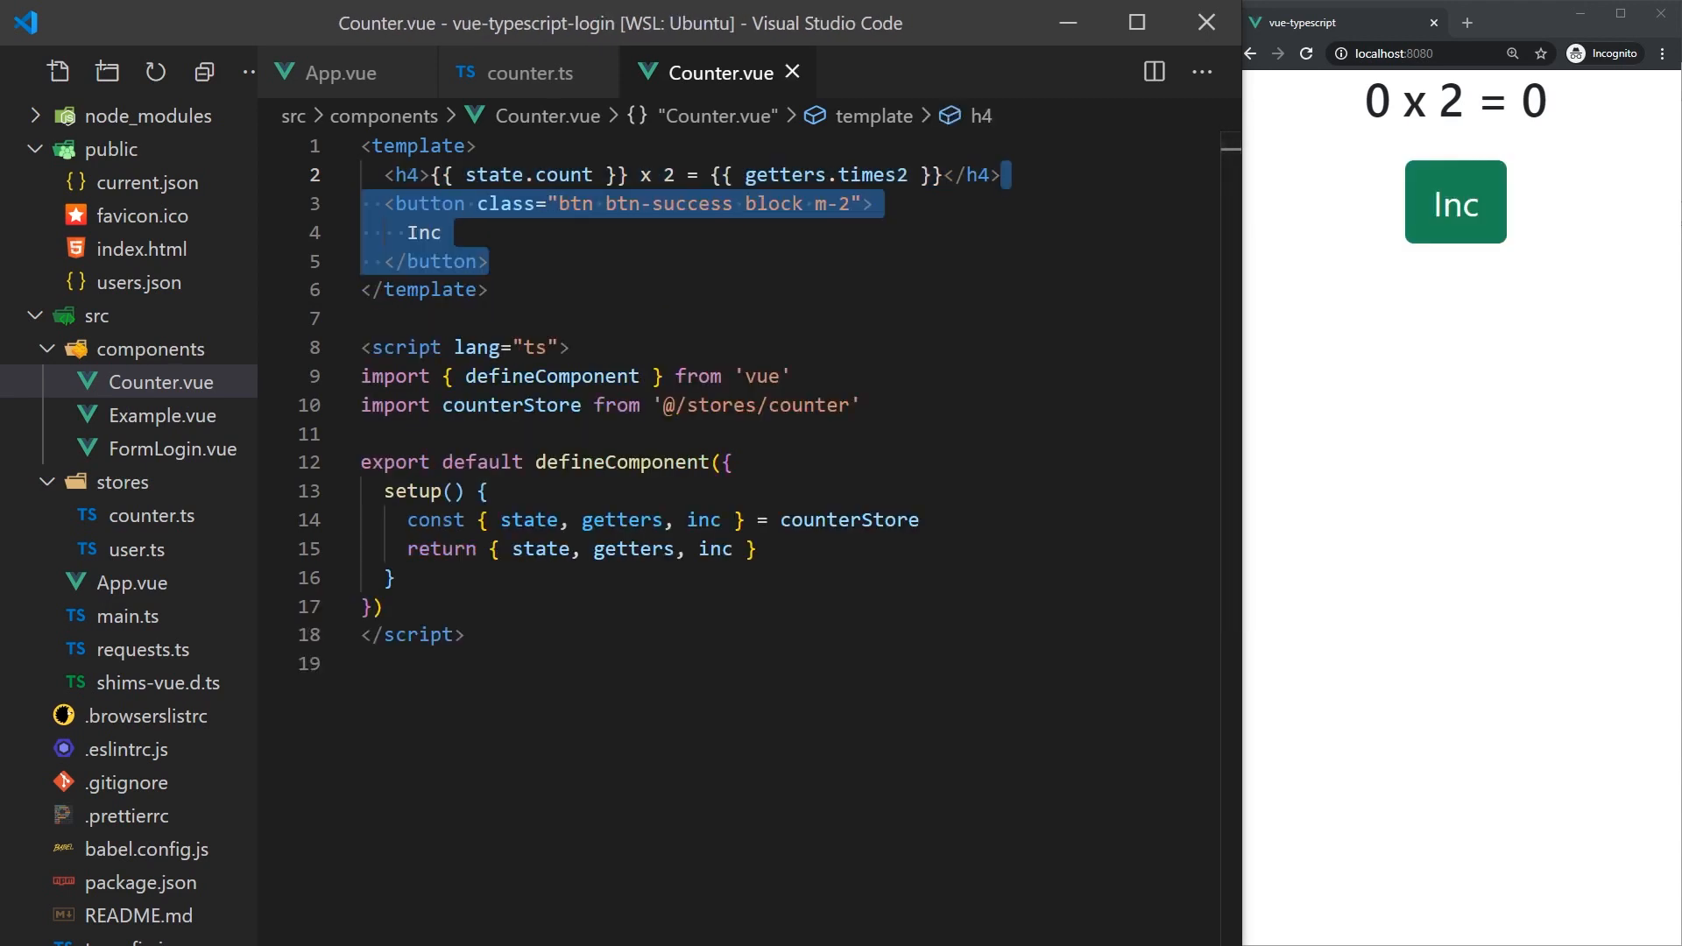
{"action": "type", "text": "@click=\"inc(1)\""}
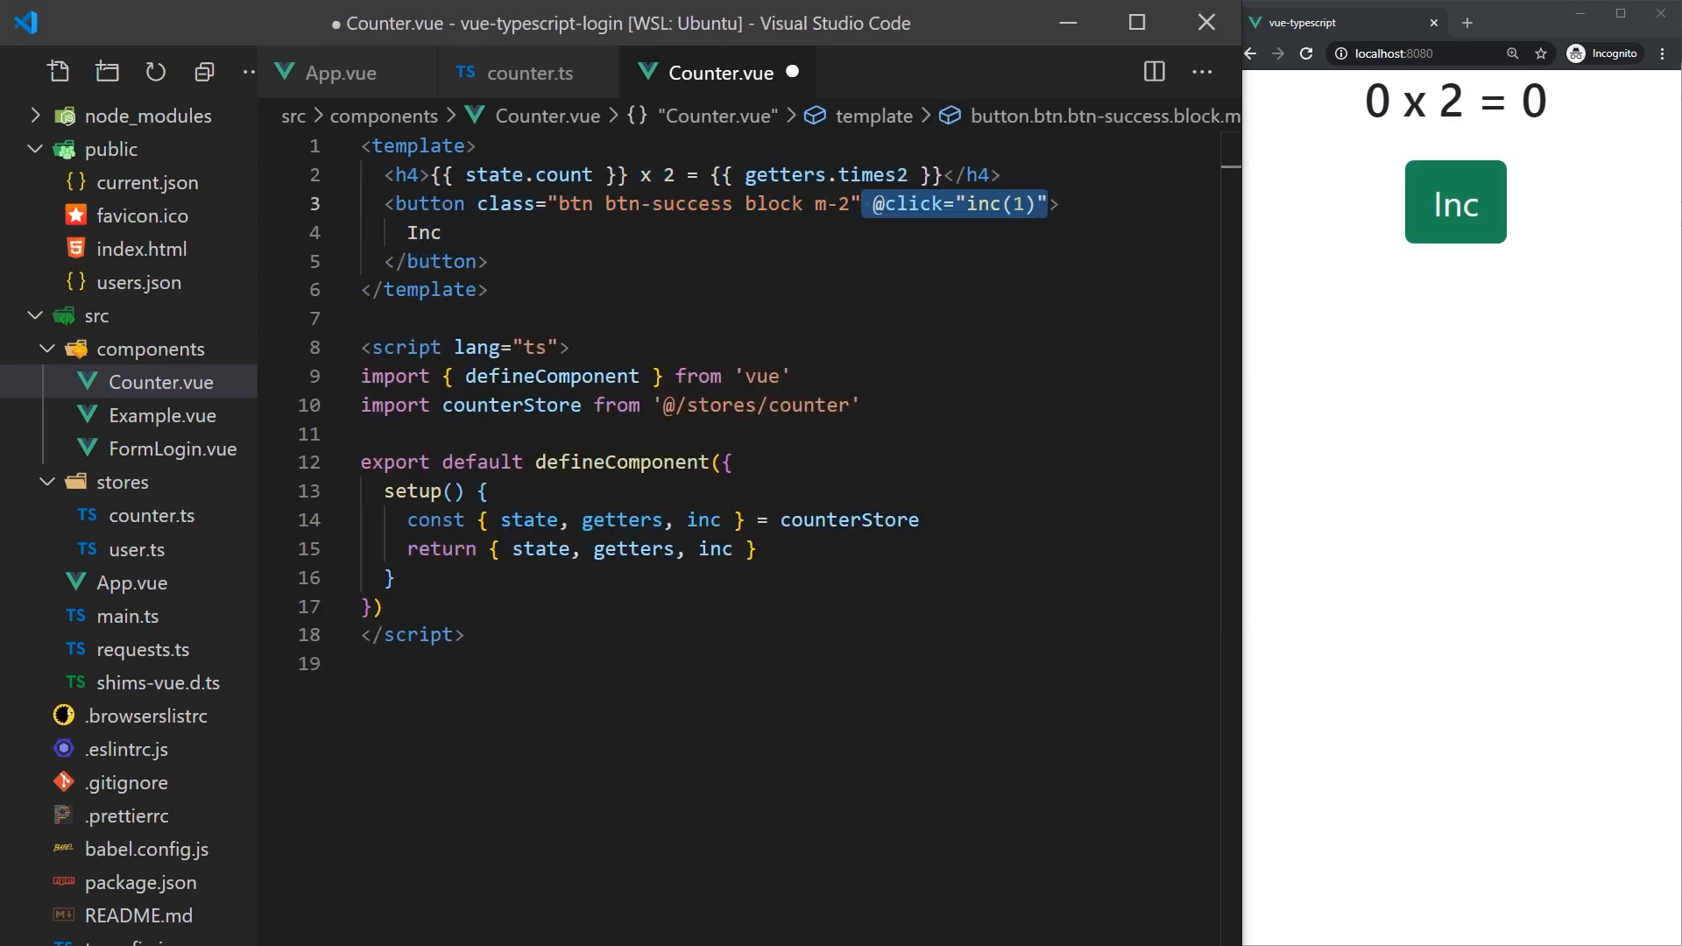
{"action": "key", "text": "ctrl+s"}
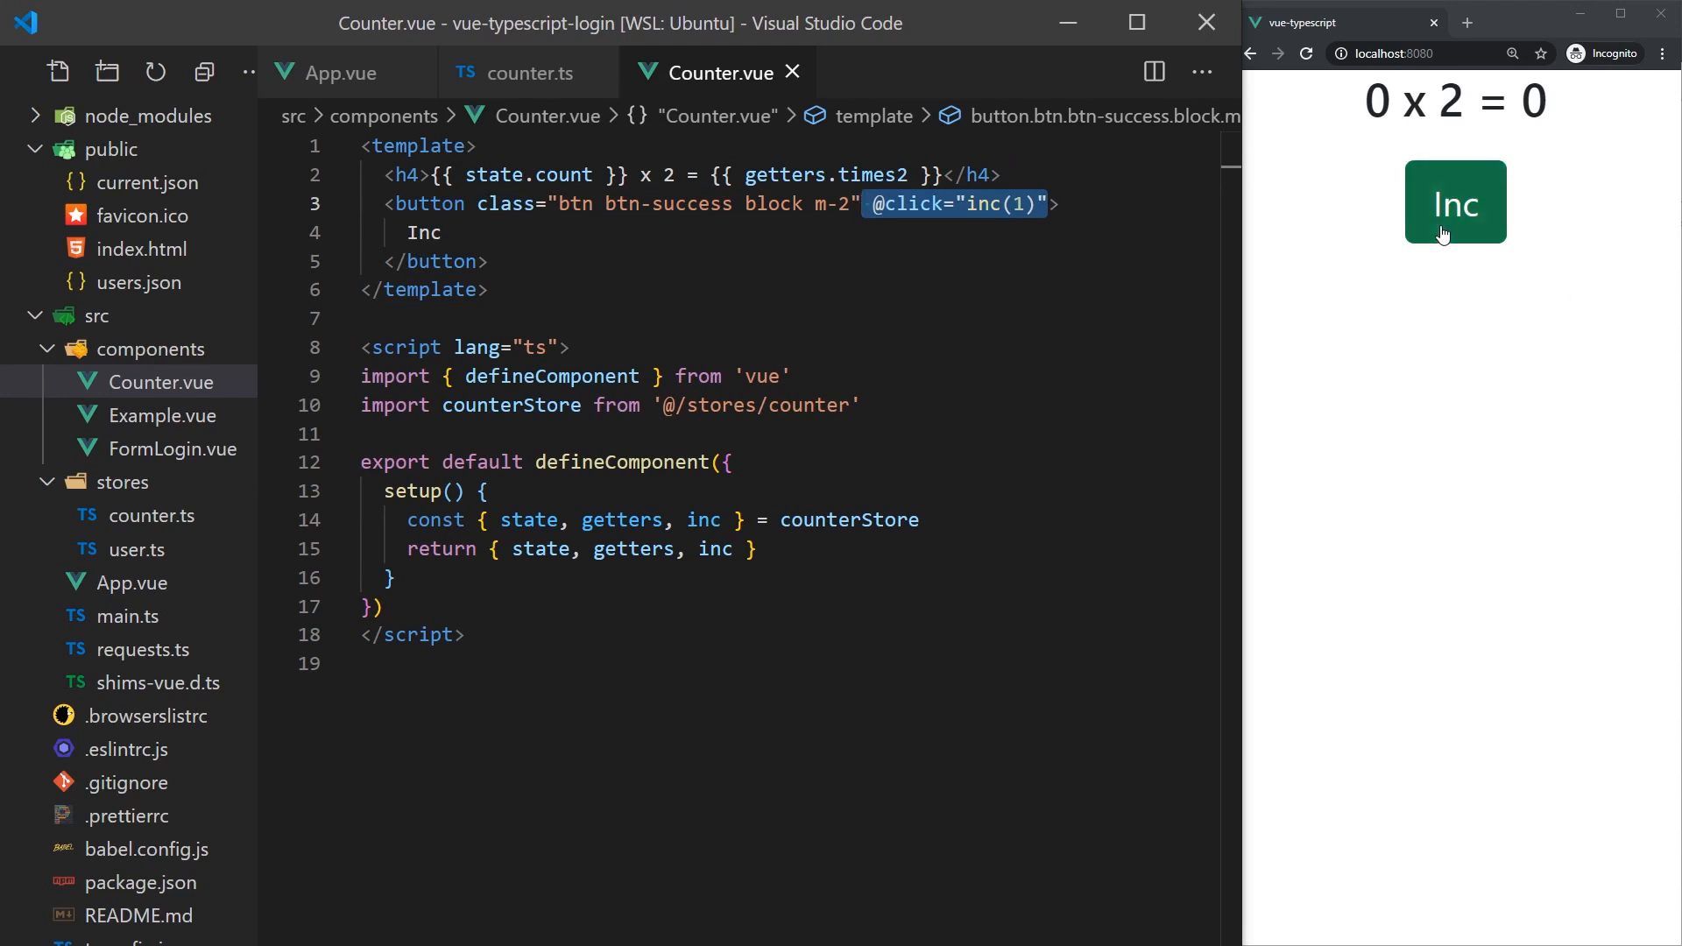
Step: Click Inc in the browser until the counter shows 13 x 2 = 26
{"action": "left_click", "coordinate": [1443, 235]}
{"action": "left_click", "coordinate": [1444, 234]}
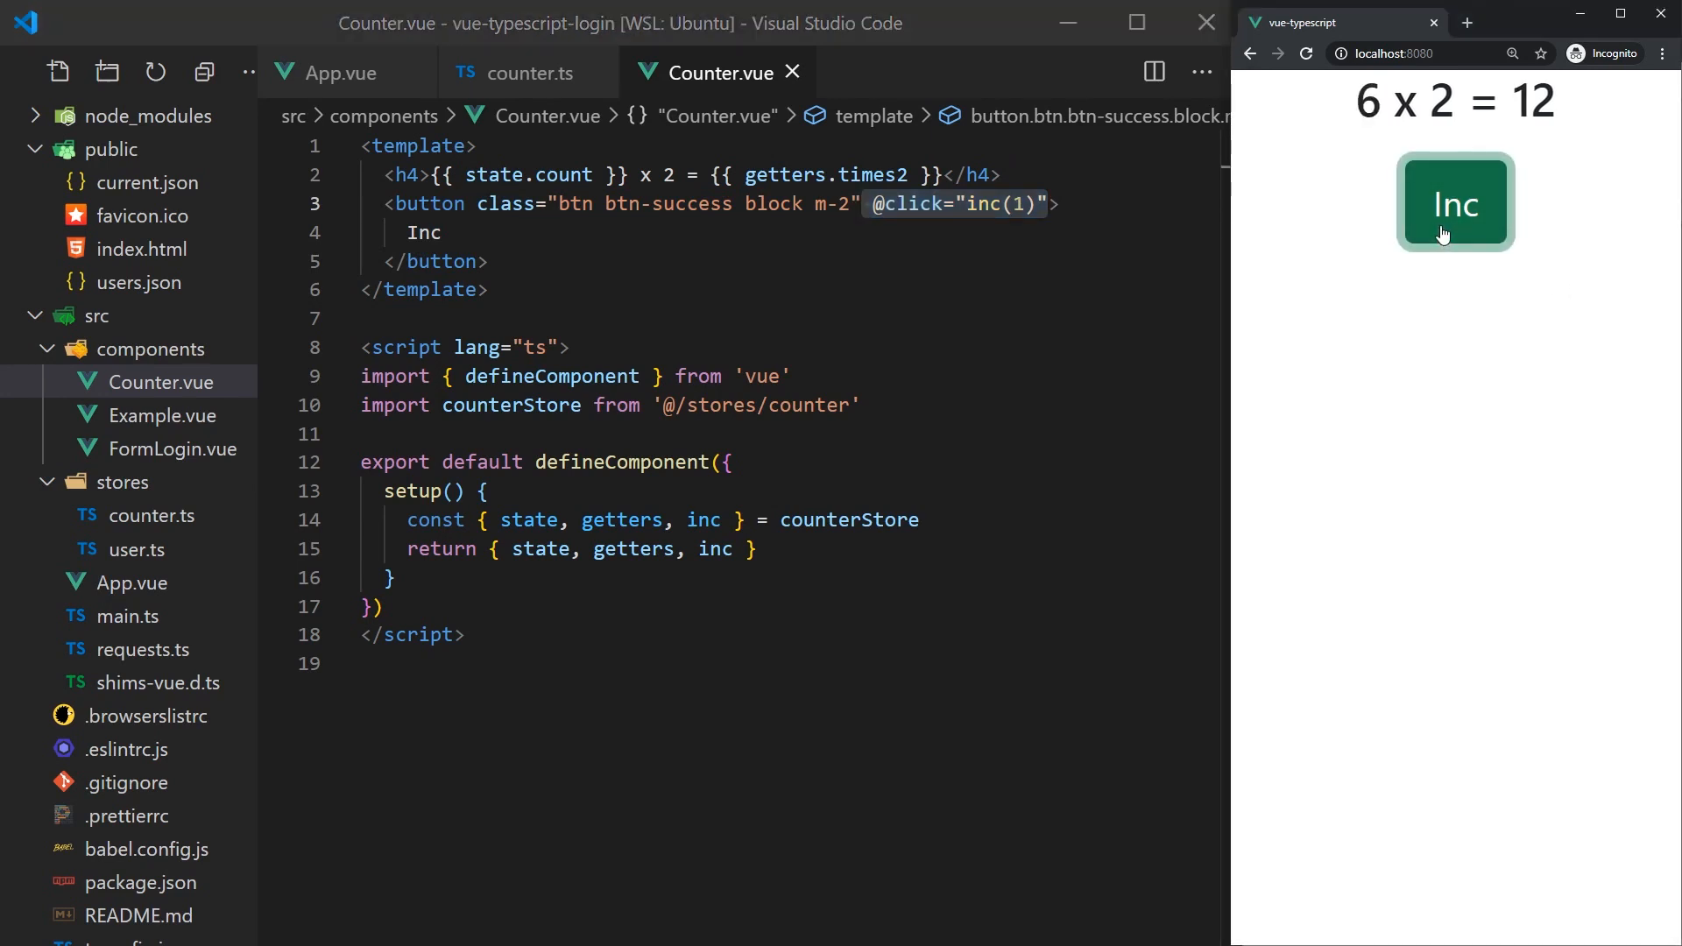
{"action": "left_click", "coordinate": [1443, 234]}
{"action": "left_click", "coordinate": [1443, 235]}
{"action": "left_click", "coordinate": [1444, 234]}
{"action": "left_click", "coordinate": [1444, 234]}
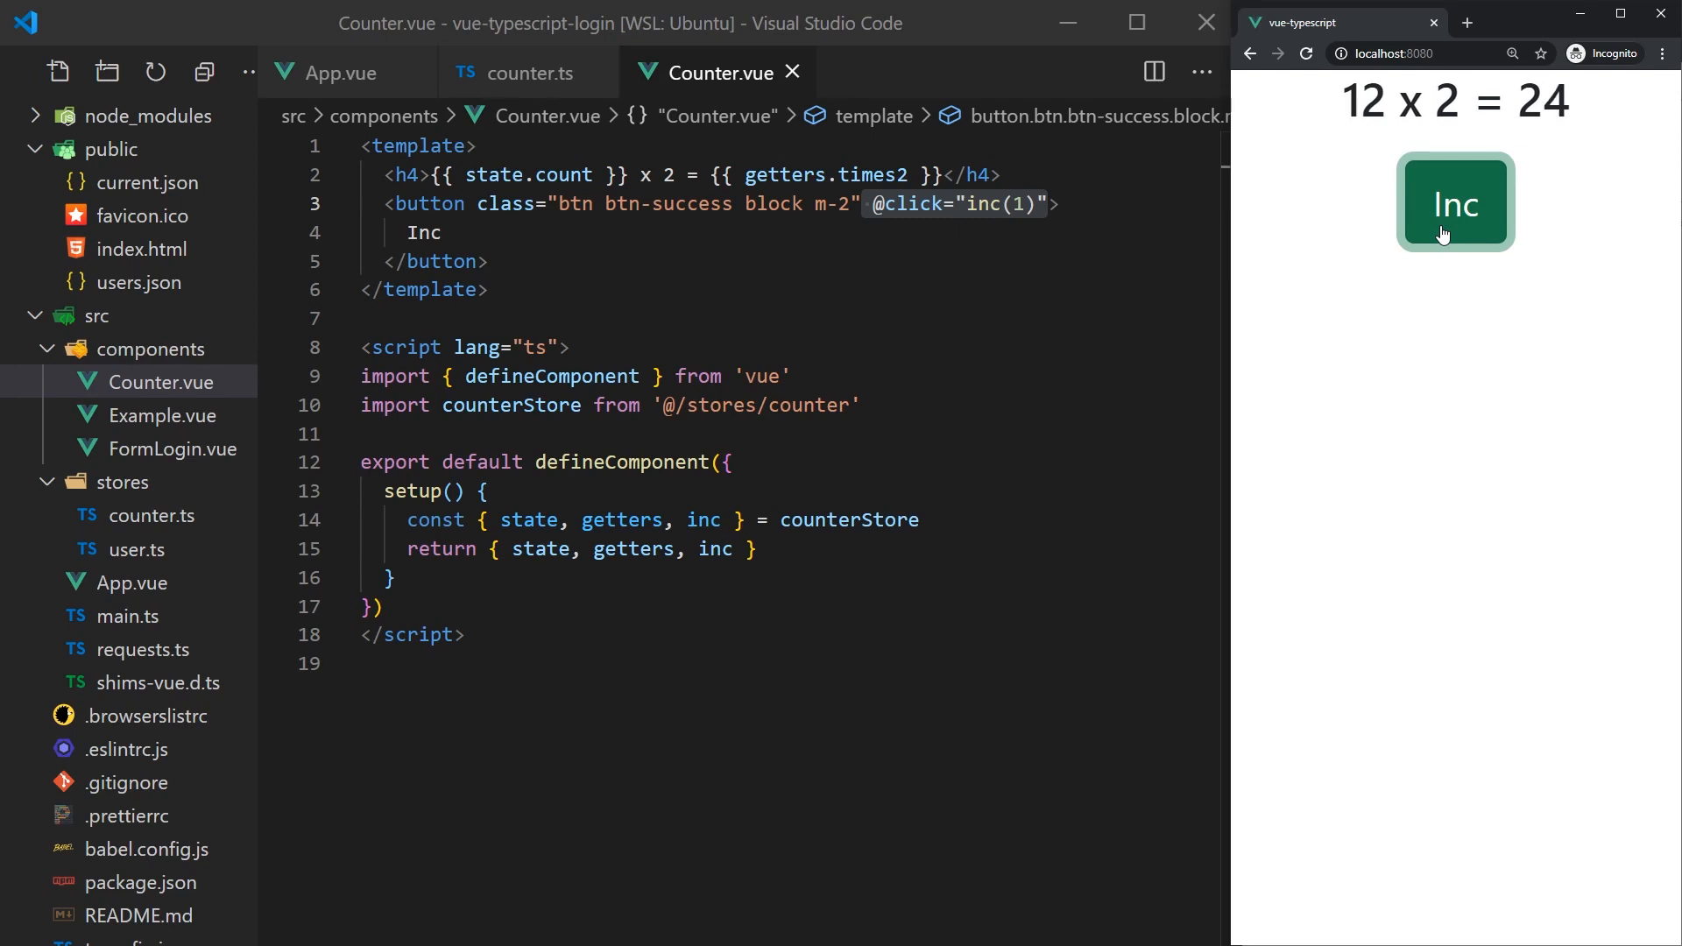
{"action": "left_click", "coordinate": [1443, 234]}
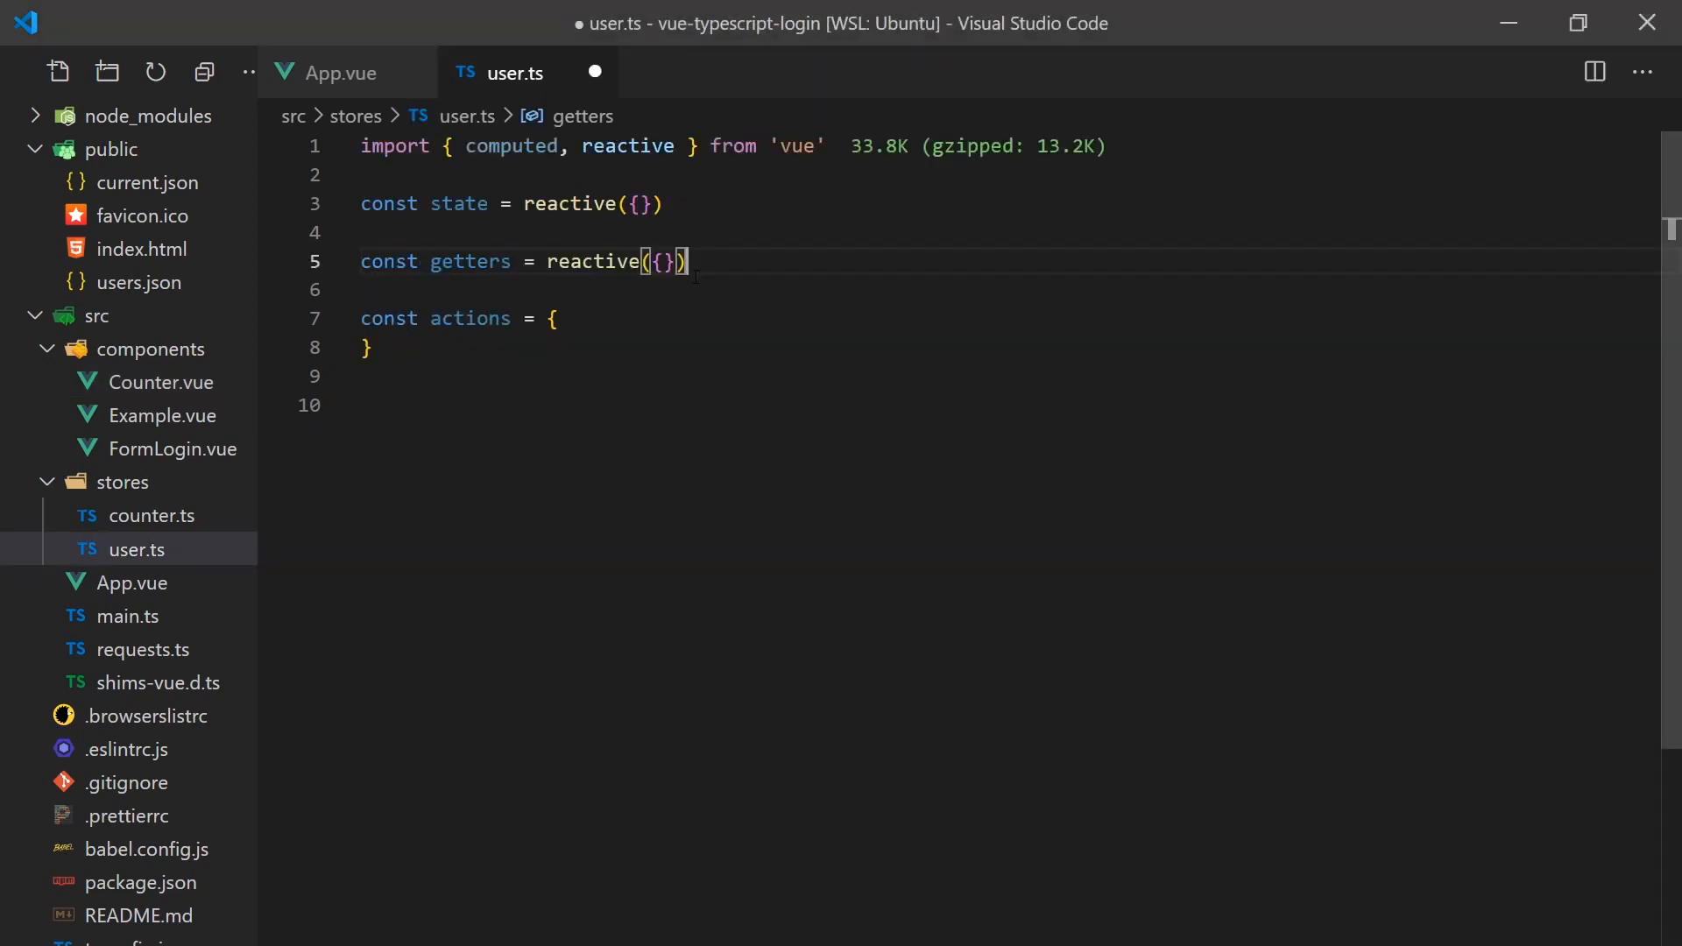
Step: Give the user store state name, username and an empty error field
{"action": "key", "text": "ctrl+z"}
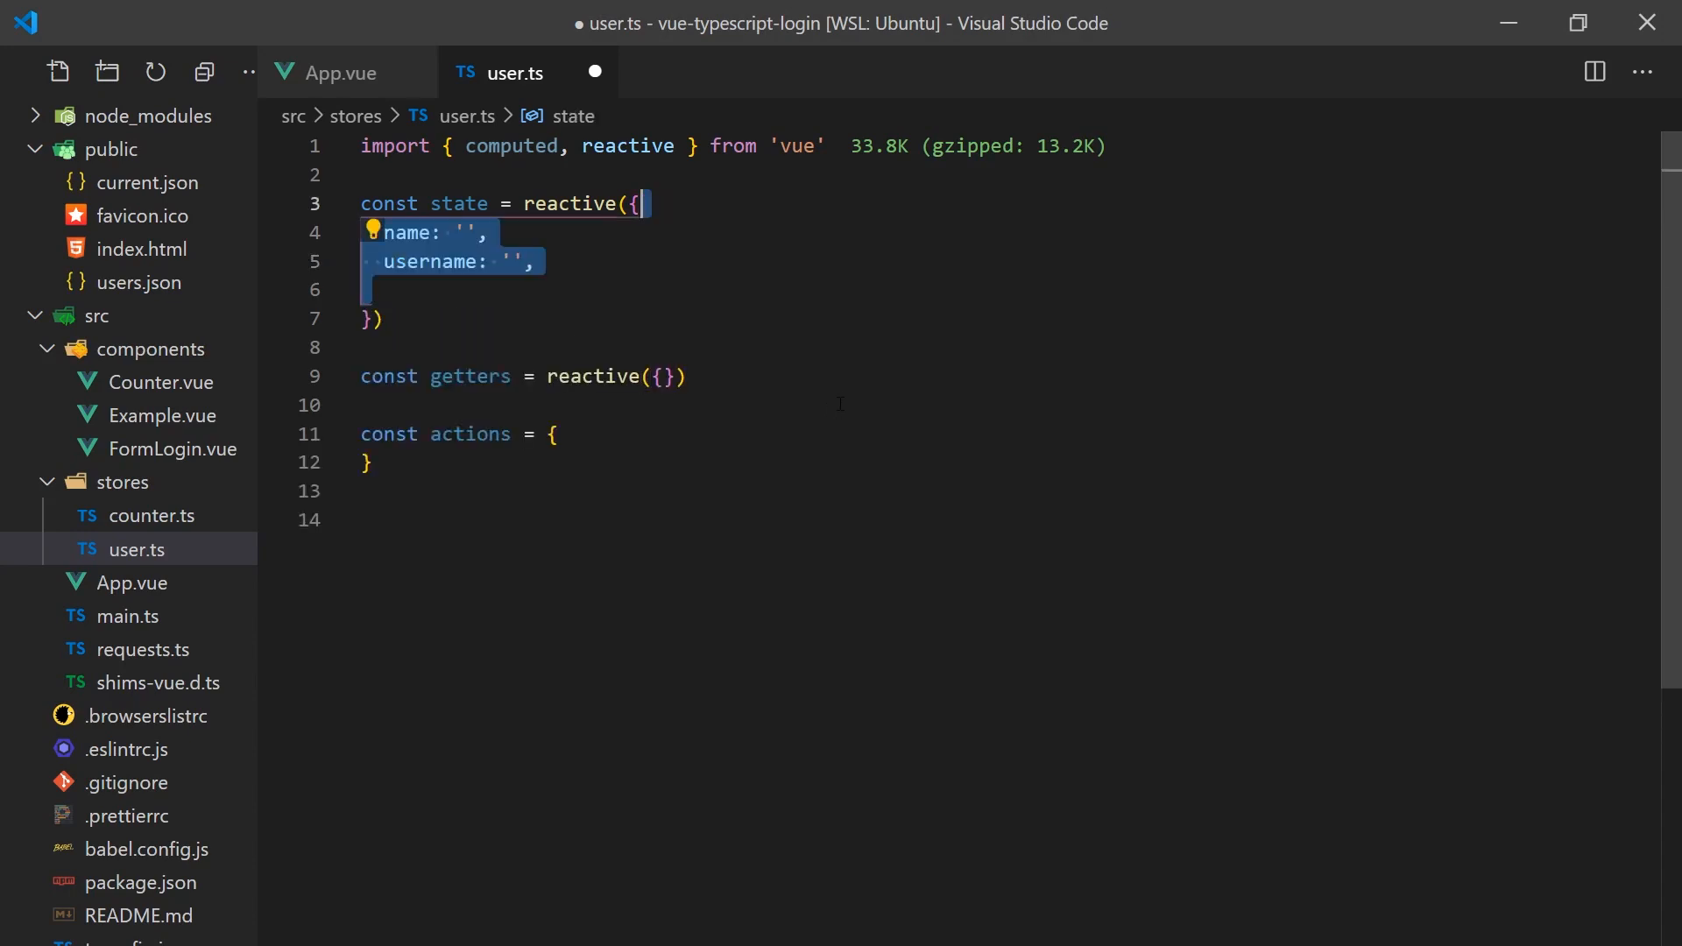
{"action": "key", "text": "ctrl+z"}
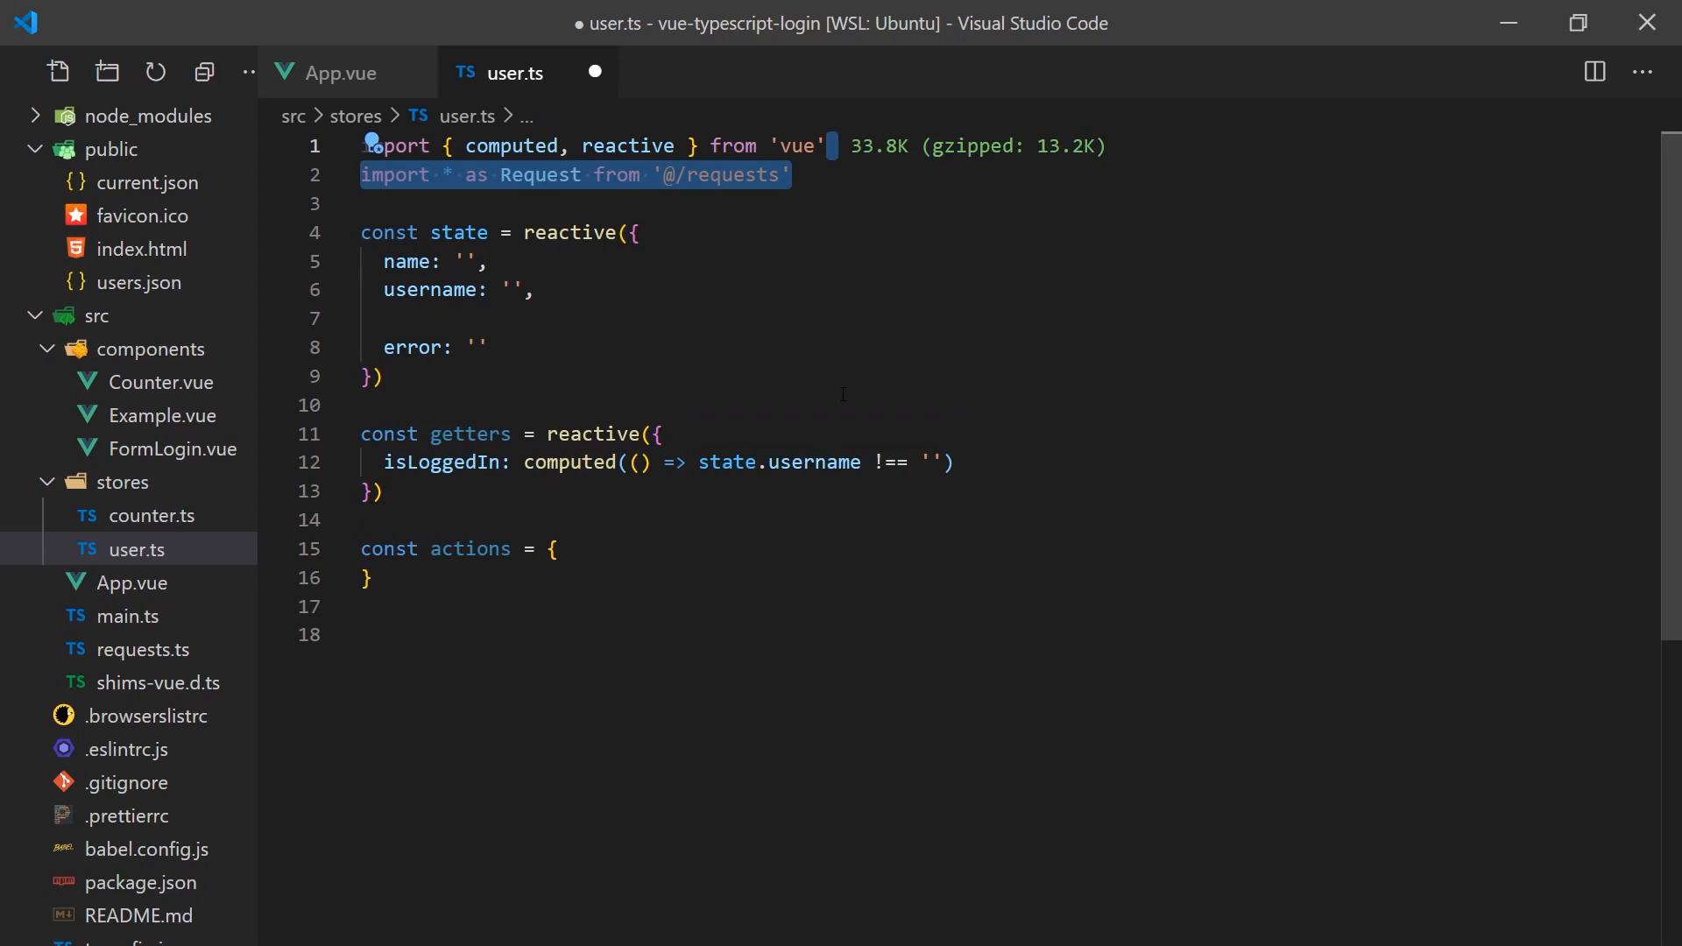
{"action": "scroll", "coordinate": [843, 392], "scroll_direction": "down", "scroll_amount": 3}
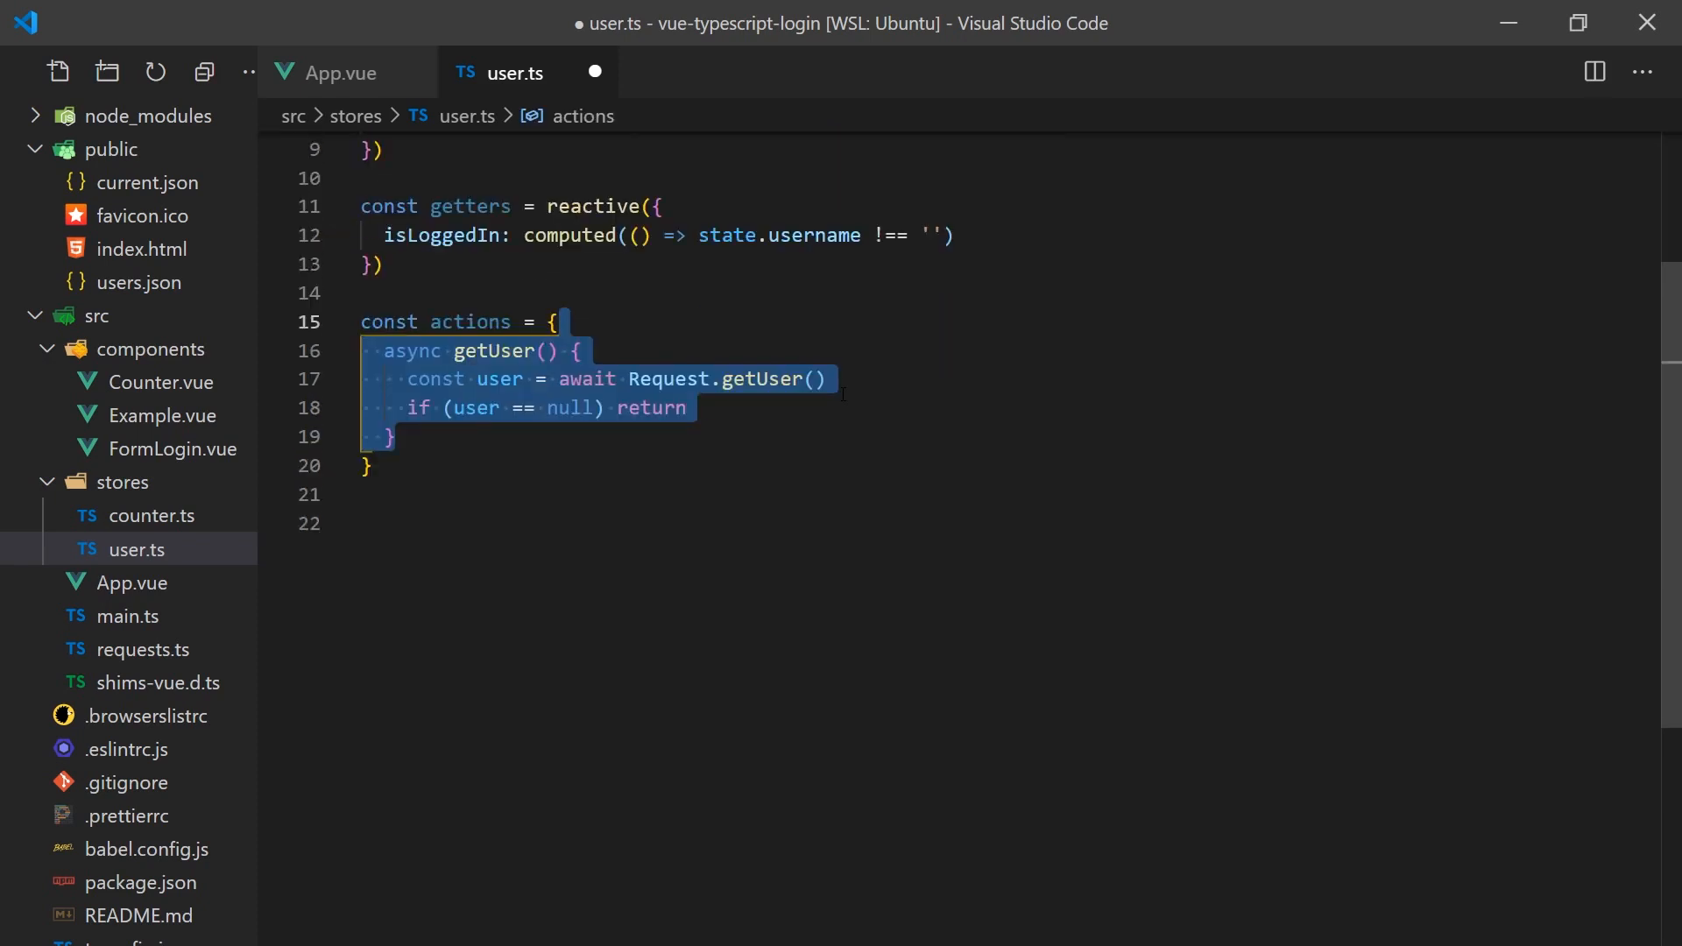
{"action": "scroll", "coordinate": [842, 392], "scroll_direction": "down", "scroll_amount": 1}
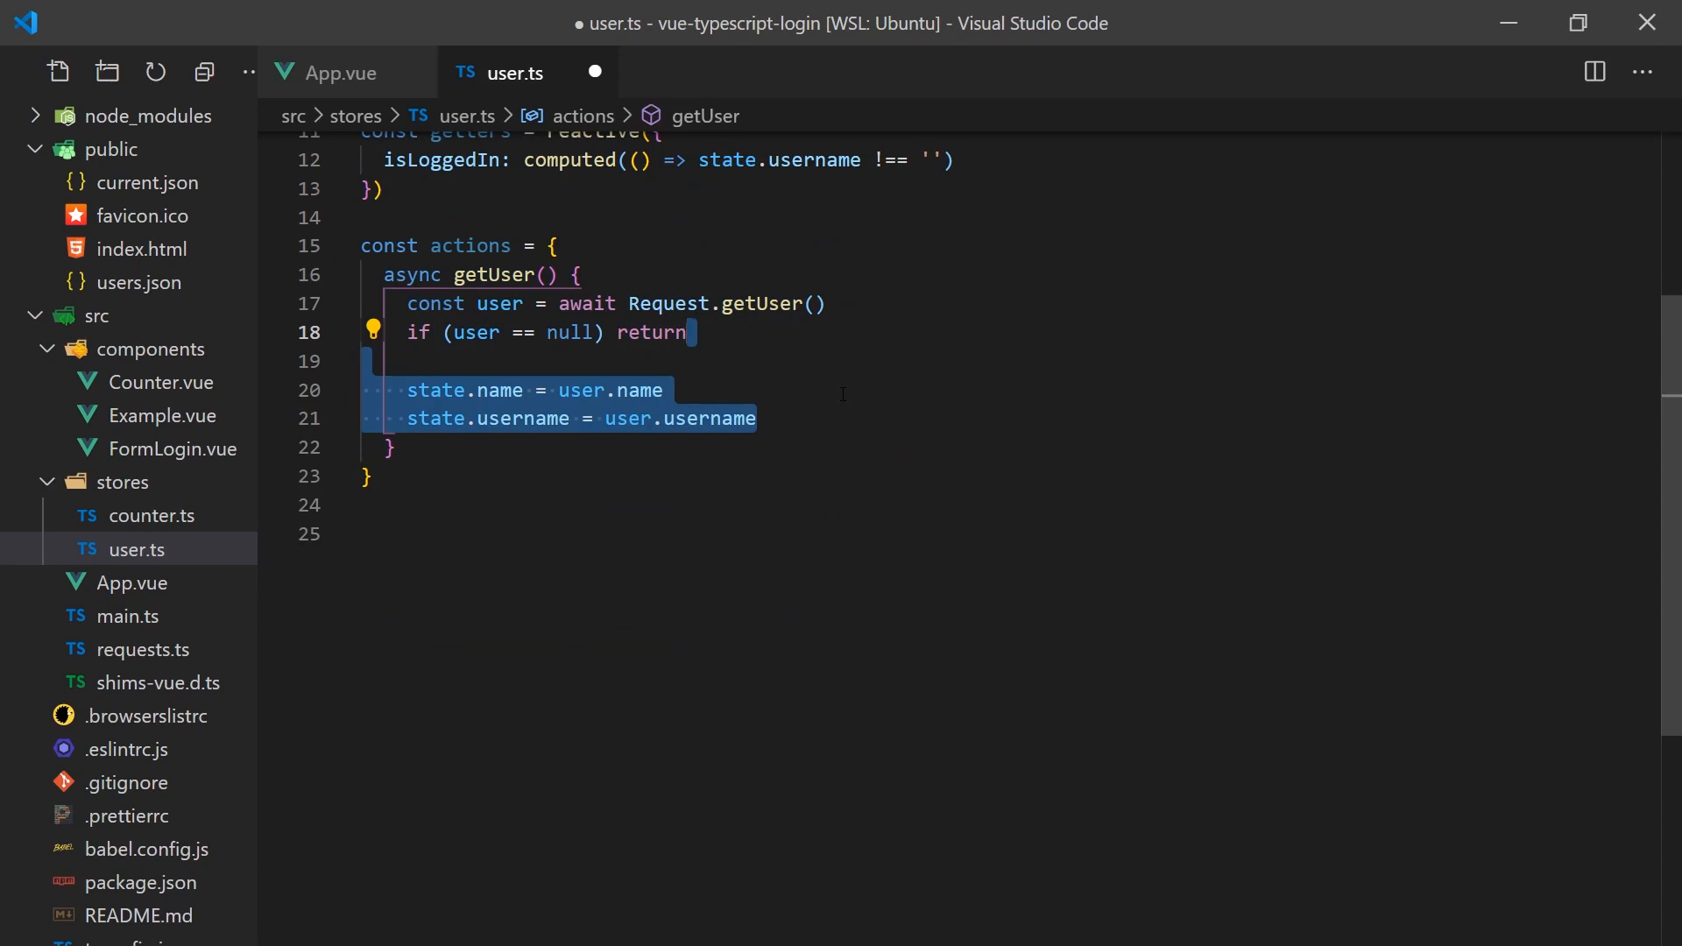
Step: Add login (fetch user, set error if missing, store user, return true) and logout actions, export the store and save
{"action": "key", "text": "ctrl+v"}
{"action": "type", "text": ","}
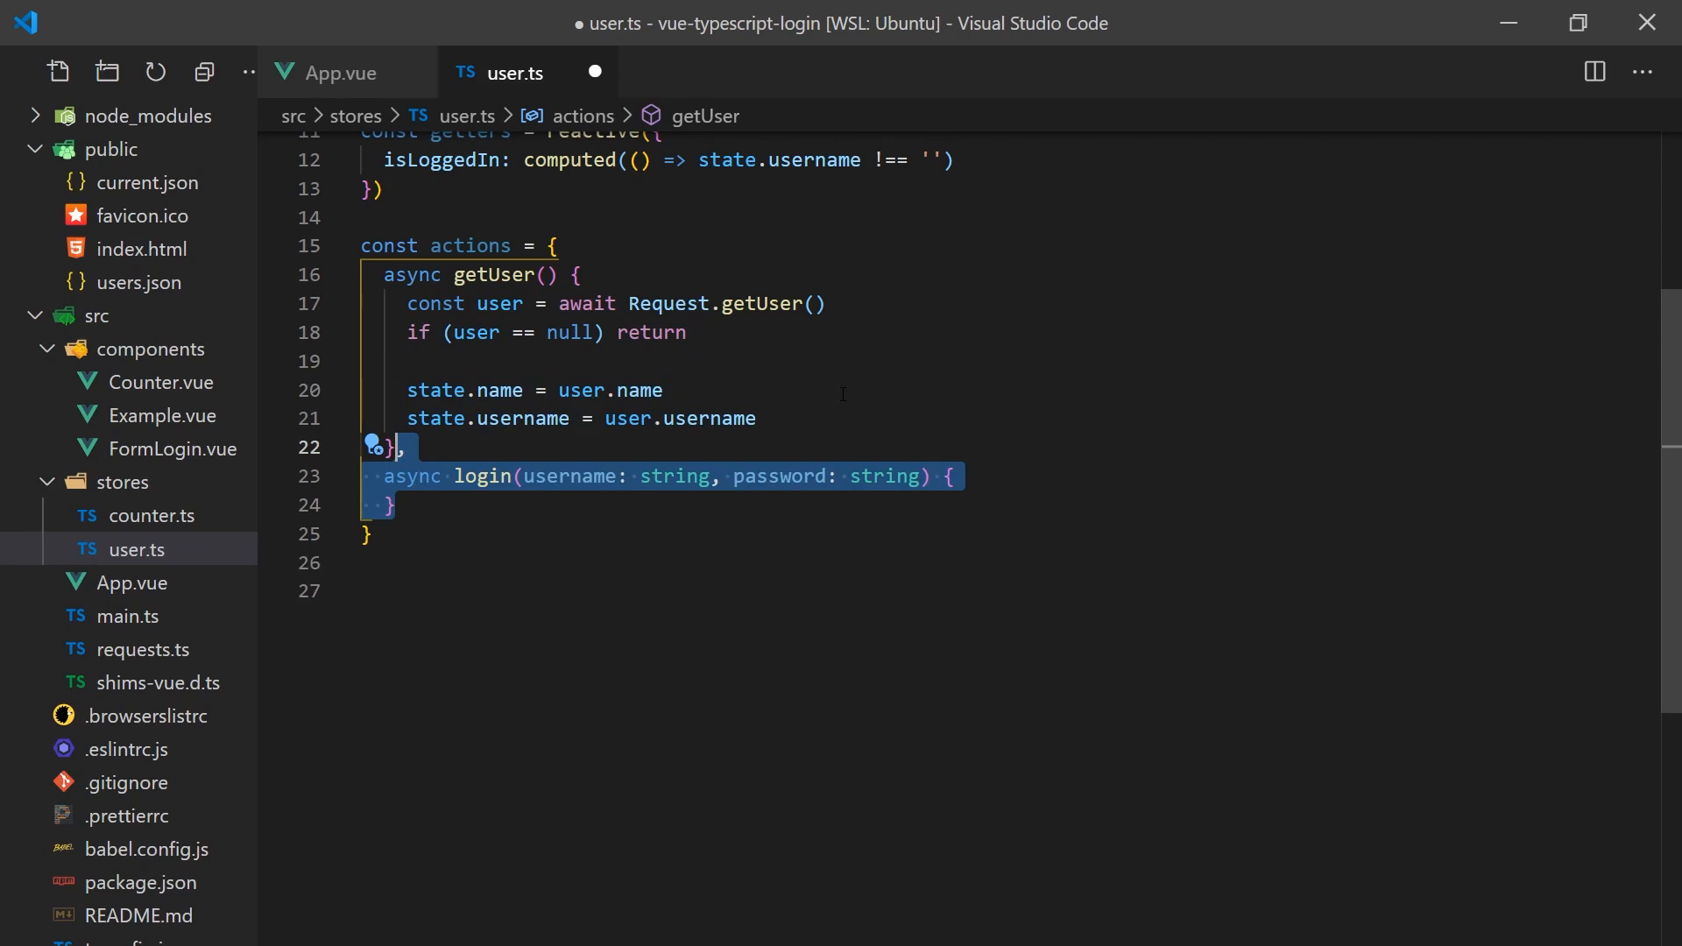
{"action": "key", "text": "ctrl+v"}
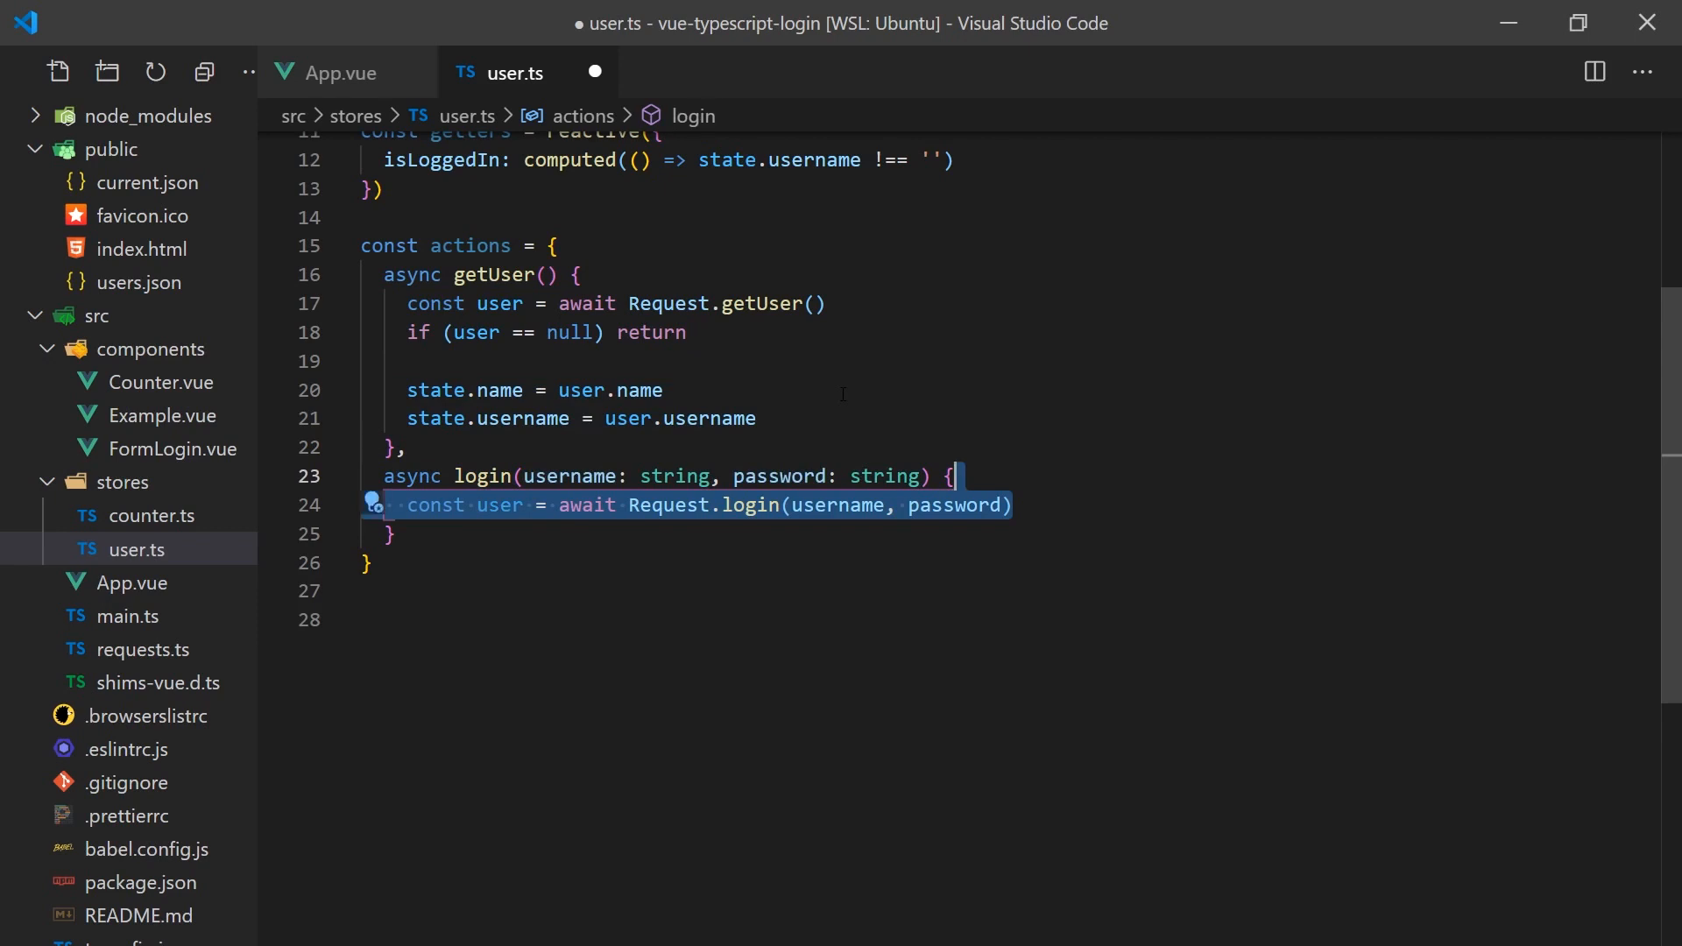
{"action": "type", "text": "if (user == null) {       state.error = 'Could not find user.'       return false     }"}
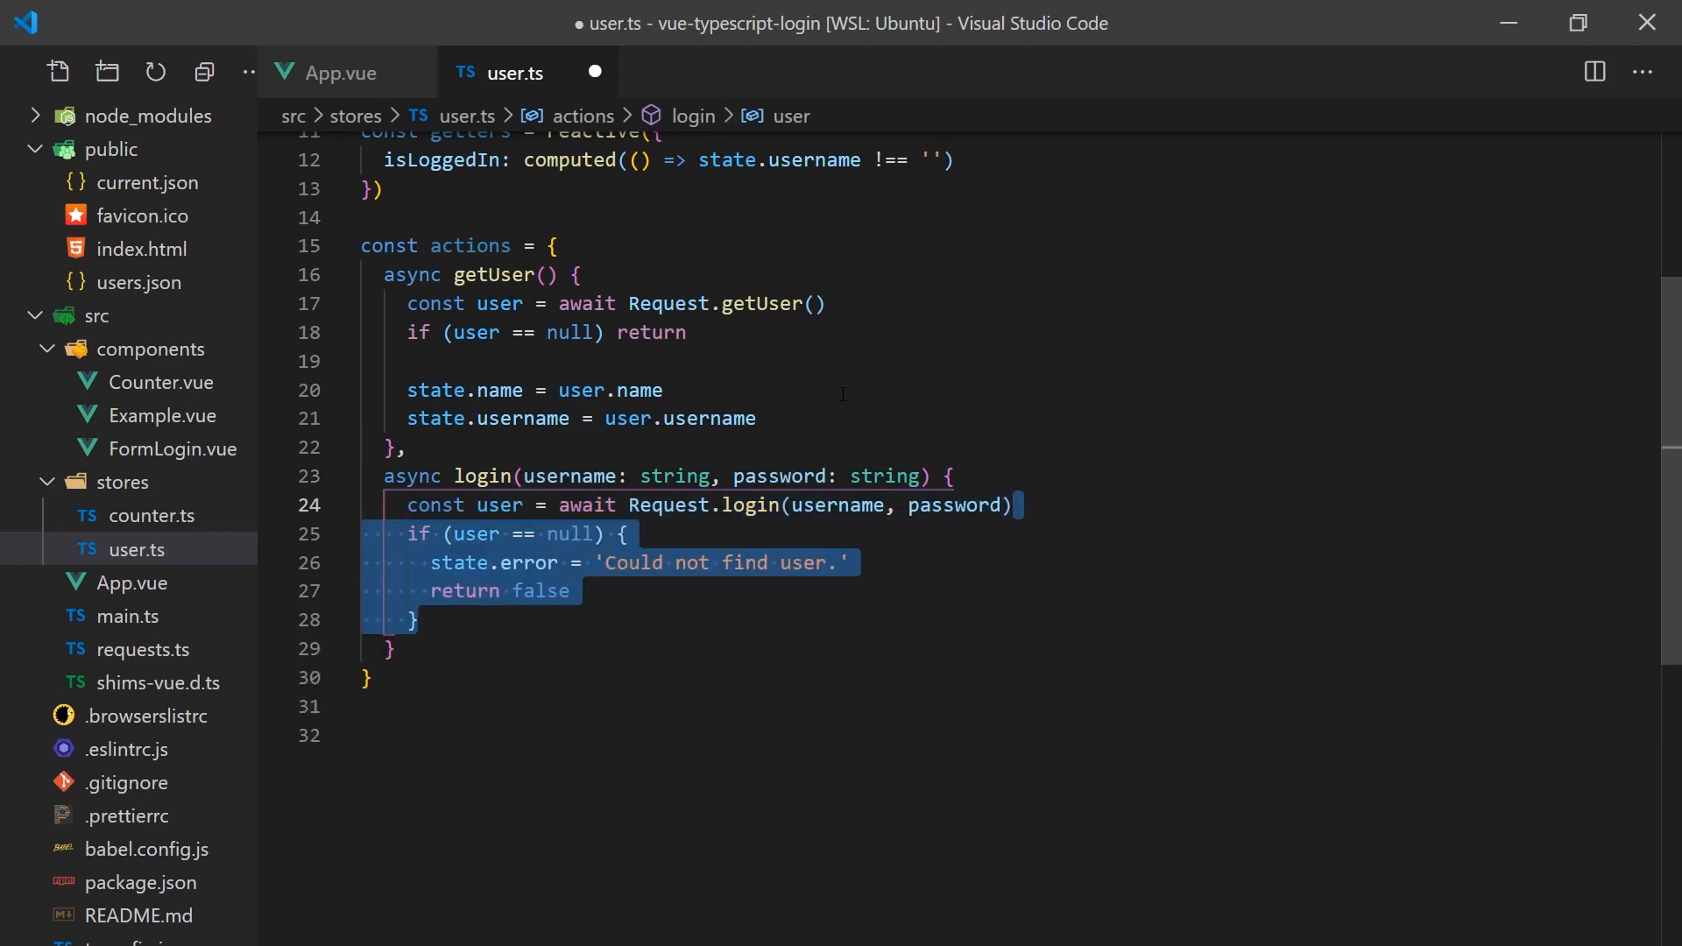
{"action": "scroll", "coordinate": [843, 394], "scroll_direction": "down", "scroll_amount": 3}
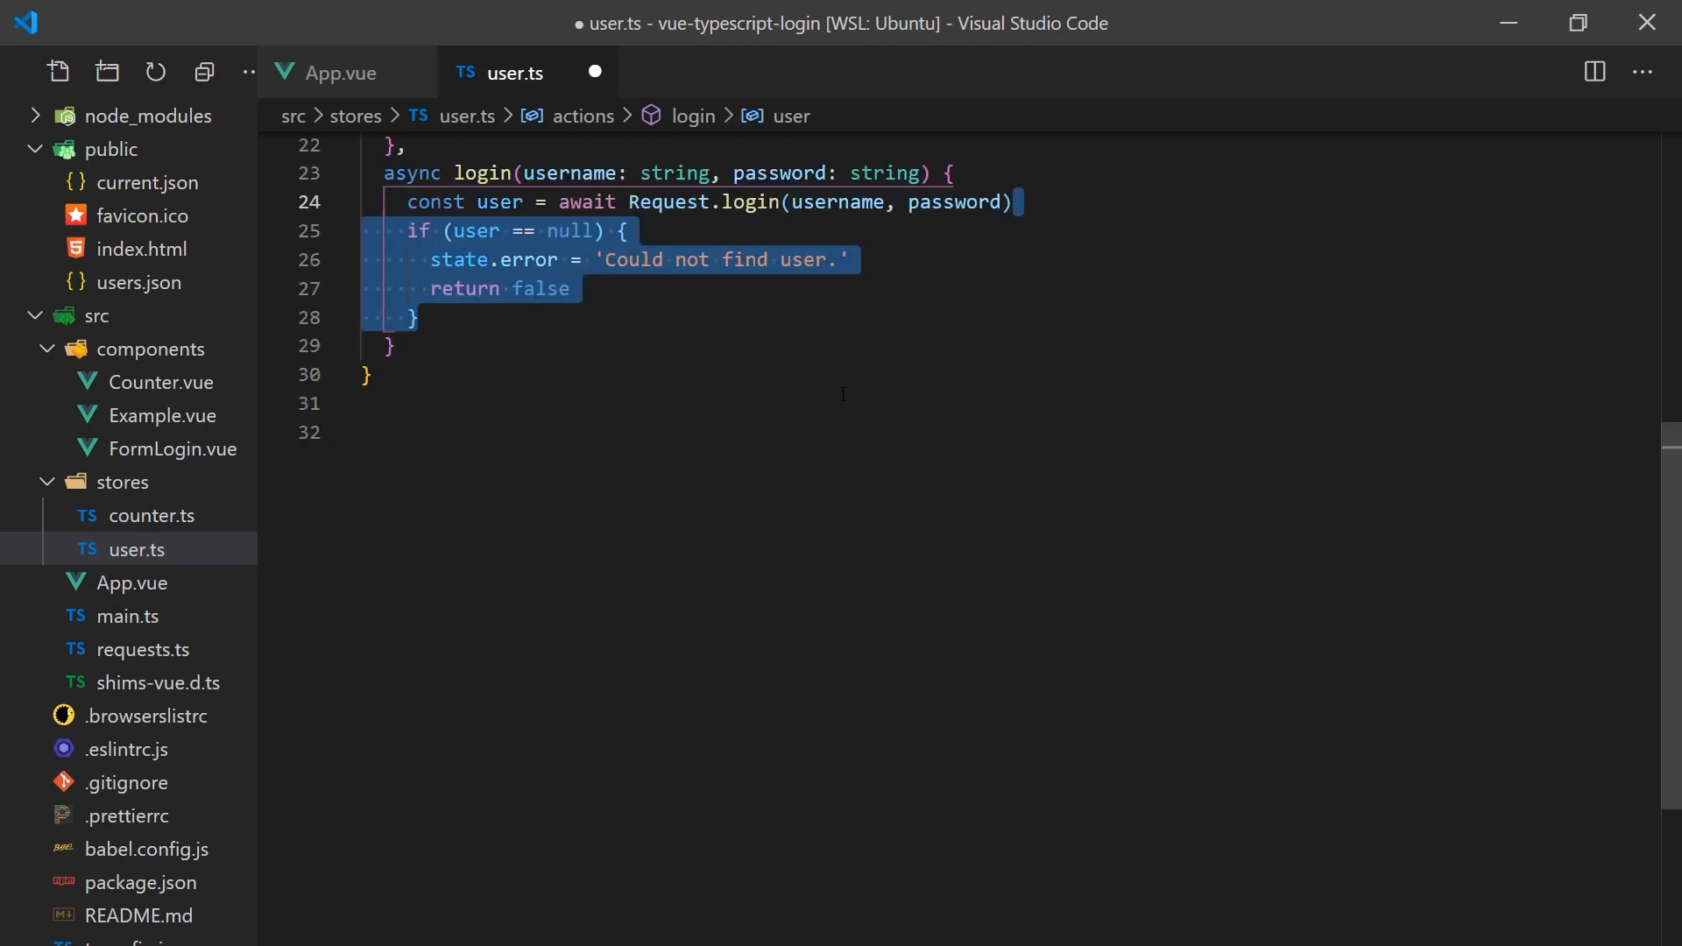
{"action": "type", "text": "state.name = user.name     state.username = username     state.error = ''      return true"}
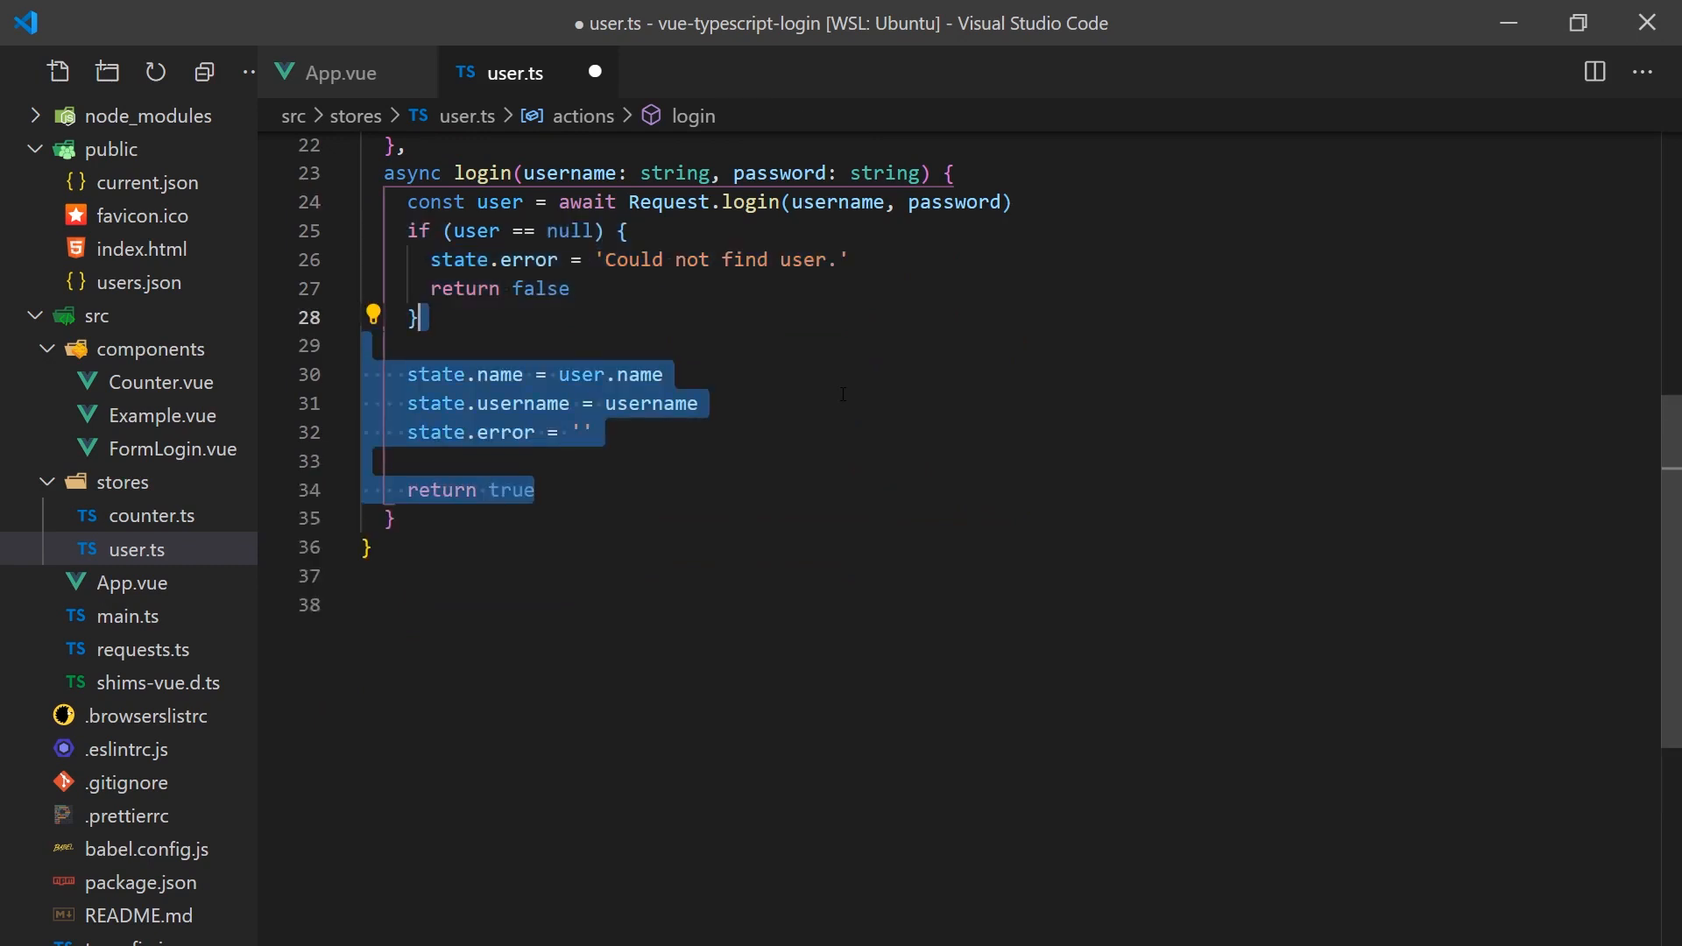
{"action": "key", "text": "ctrl+v"}
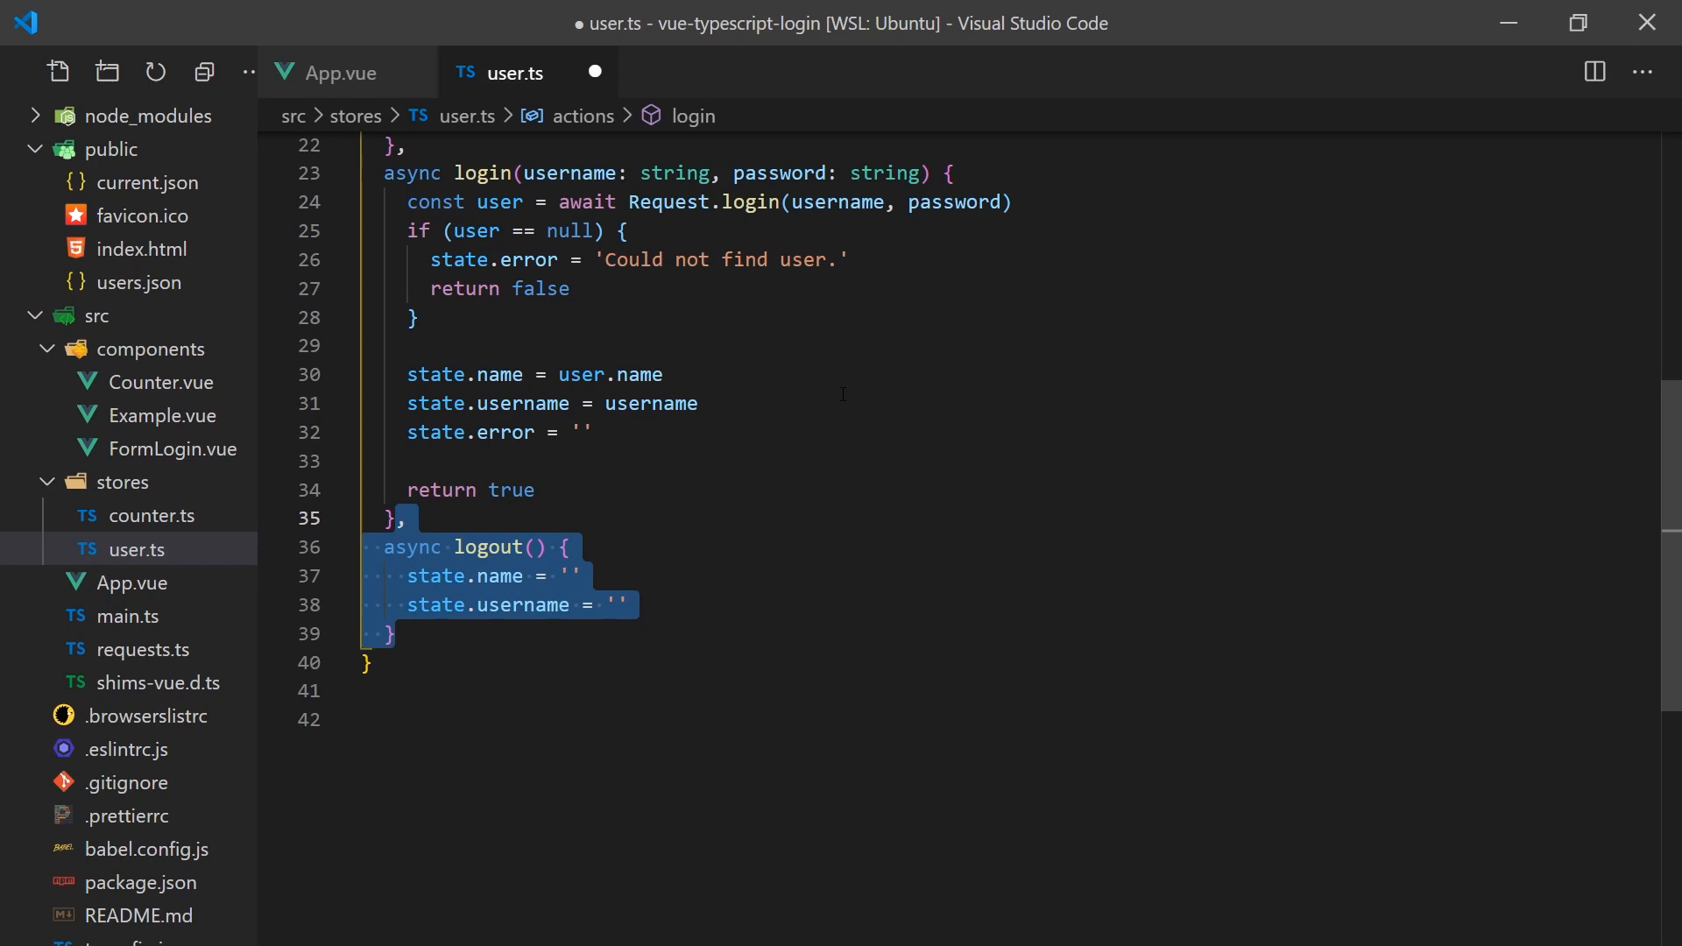
{"action": "key", "text": "ctrl+z"}
Step: Give FormLogin.vue a setup with reactive form state and an onSubmit handler
{"action": "left_click", "coordinate": [843, 393]}
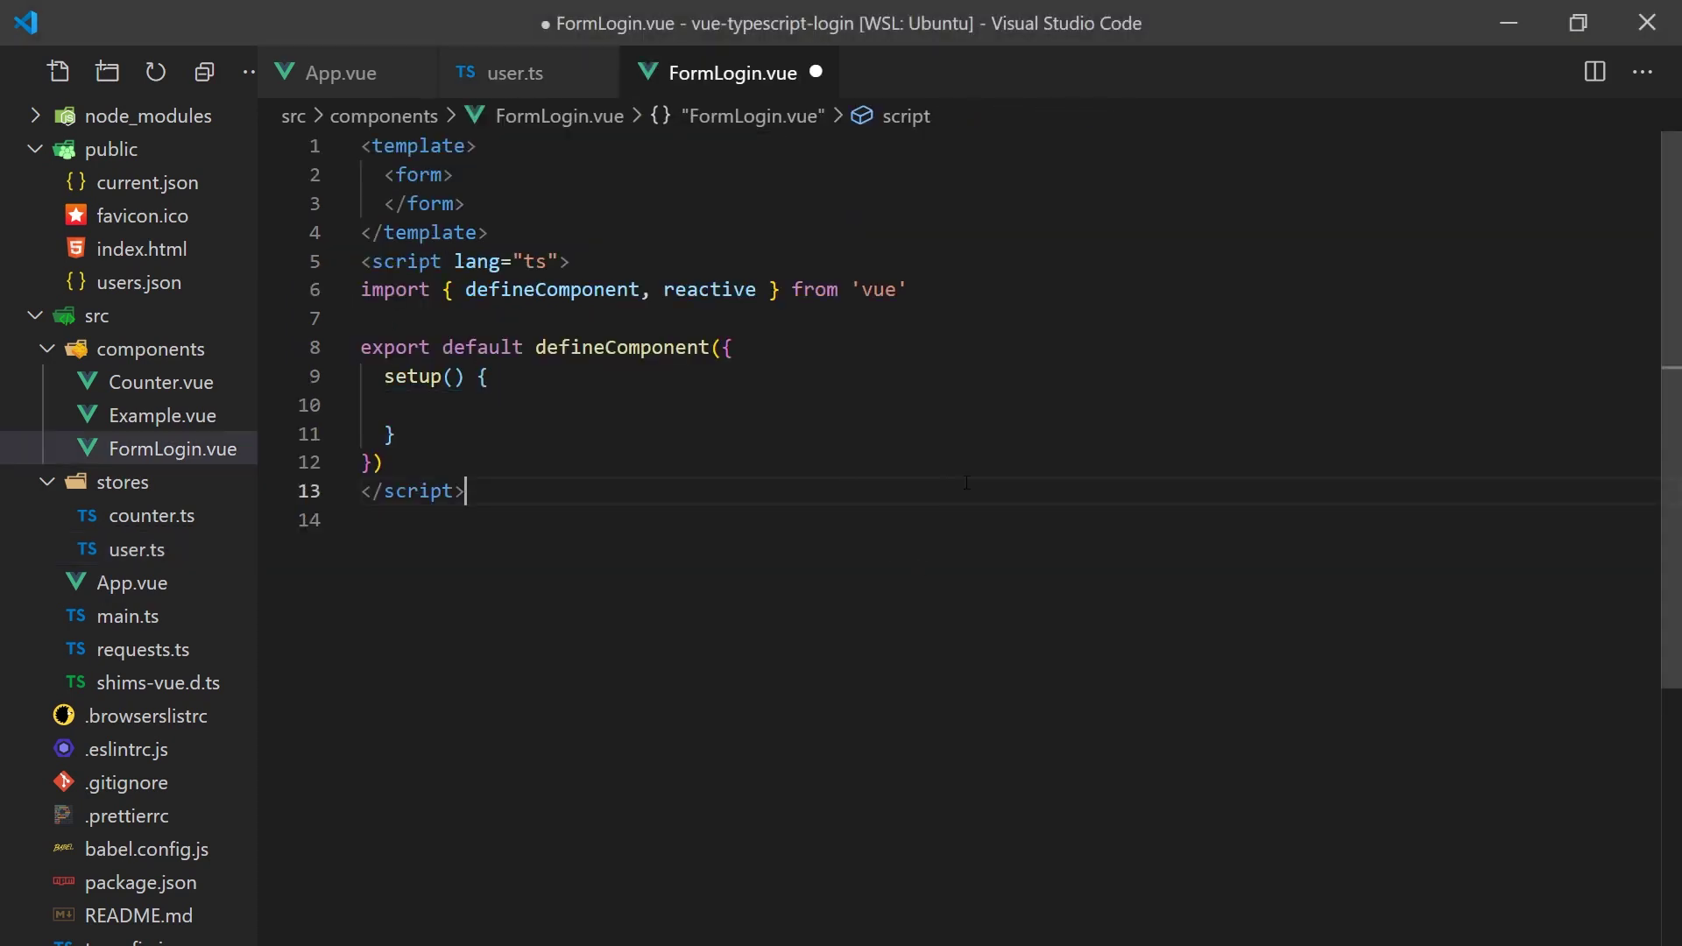
{"action": "type", "text": "const form = reactive({       username: '',       password: ''     })      const onSubmit = () => {     }      return { form, onSubmit }"}
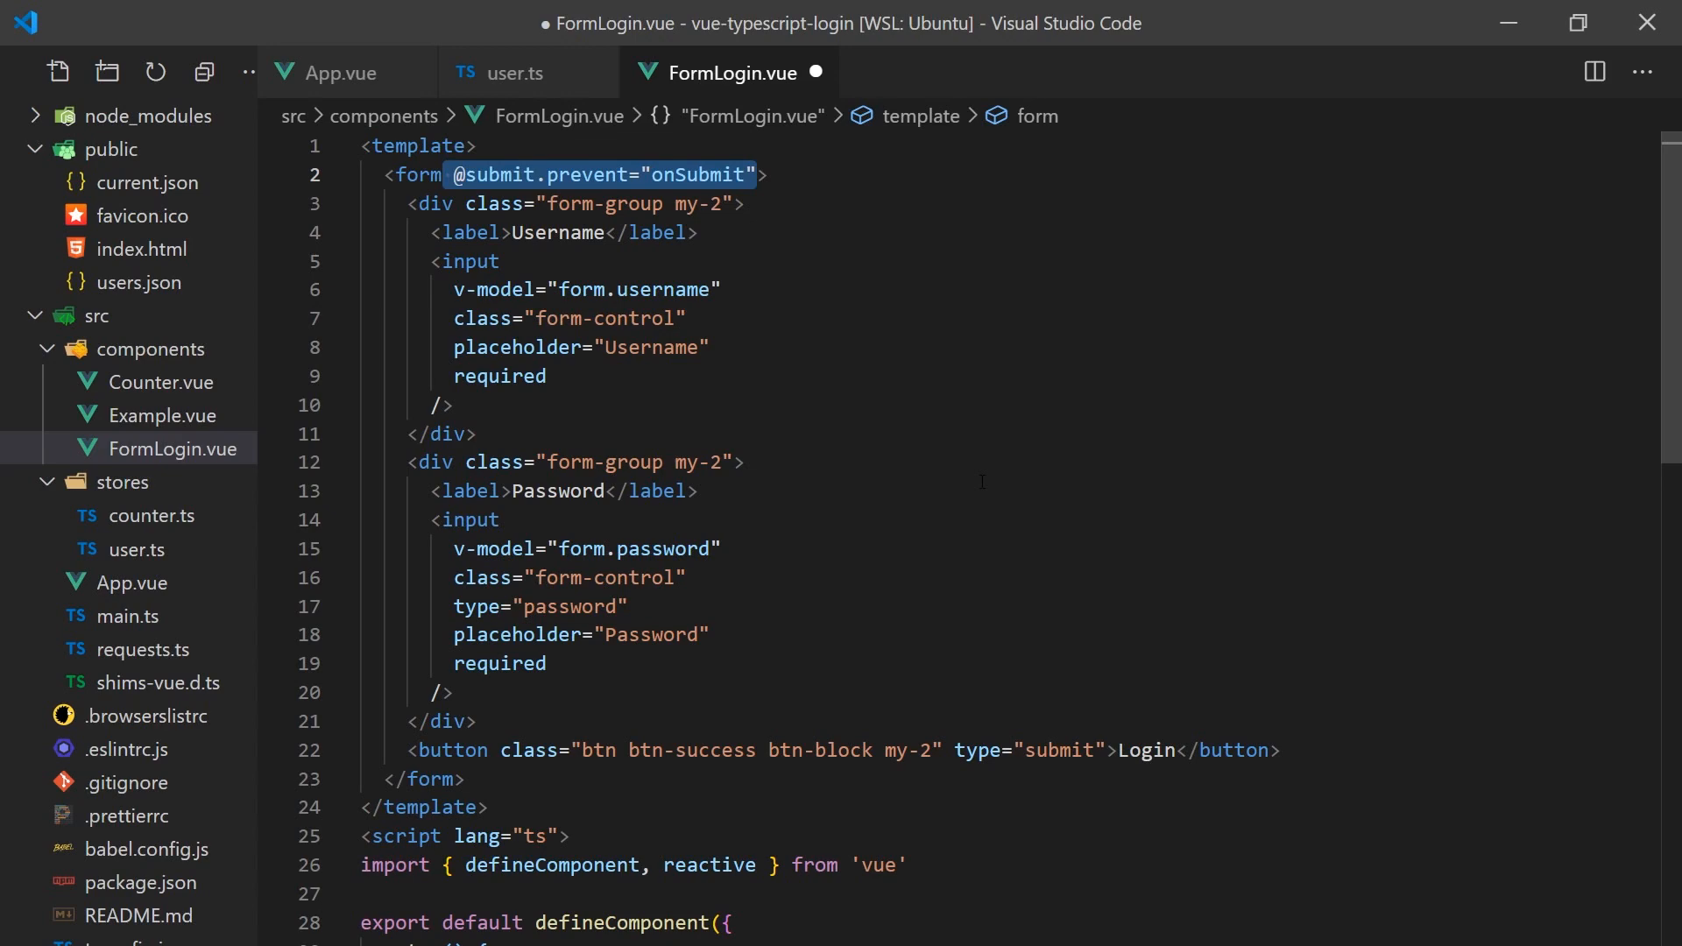
{"action": "scroll", "coordinate": [982, 481], "scroll_direction": "down", "scroll_amount": 2}
{"action": "scroll", "coordinate": [982, 481], "scroll_direction": "down", "scroll_amount": 1}
{"action": "scroll", "coordinate": [981, 481], "scroll_direction": "down", "scroll_amount": 1}
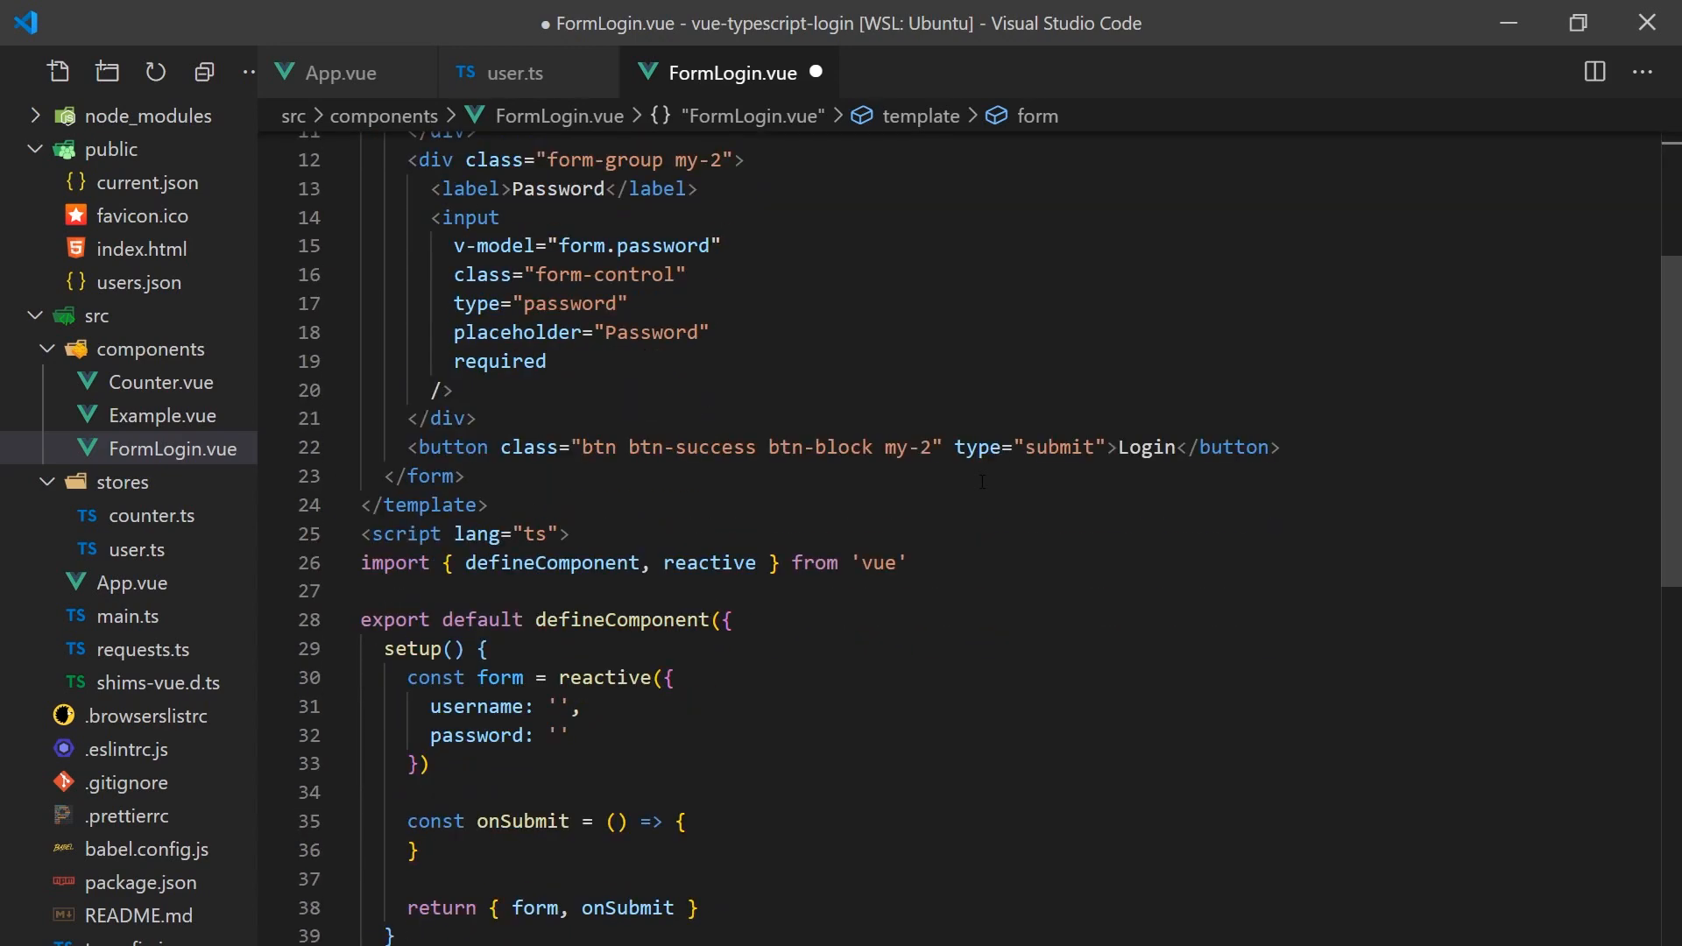
{"action": "scroll", "coordinate": [983, 482], "scroll_direction": "down", "scroll_amount": 2}
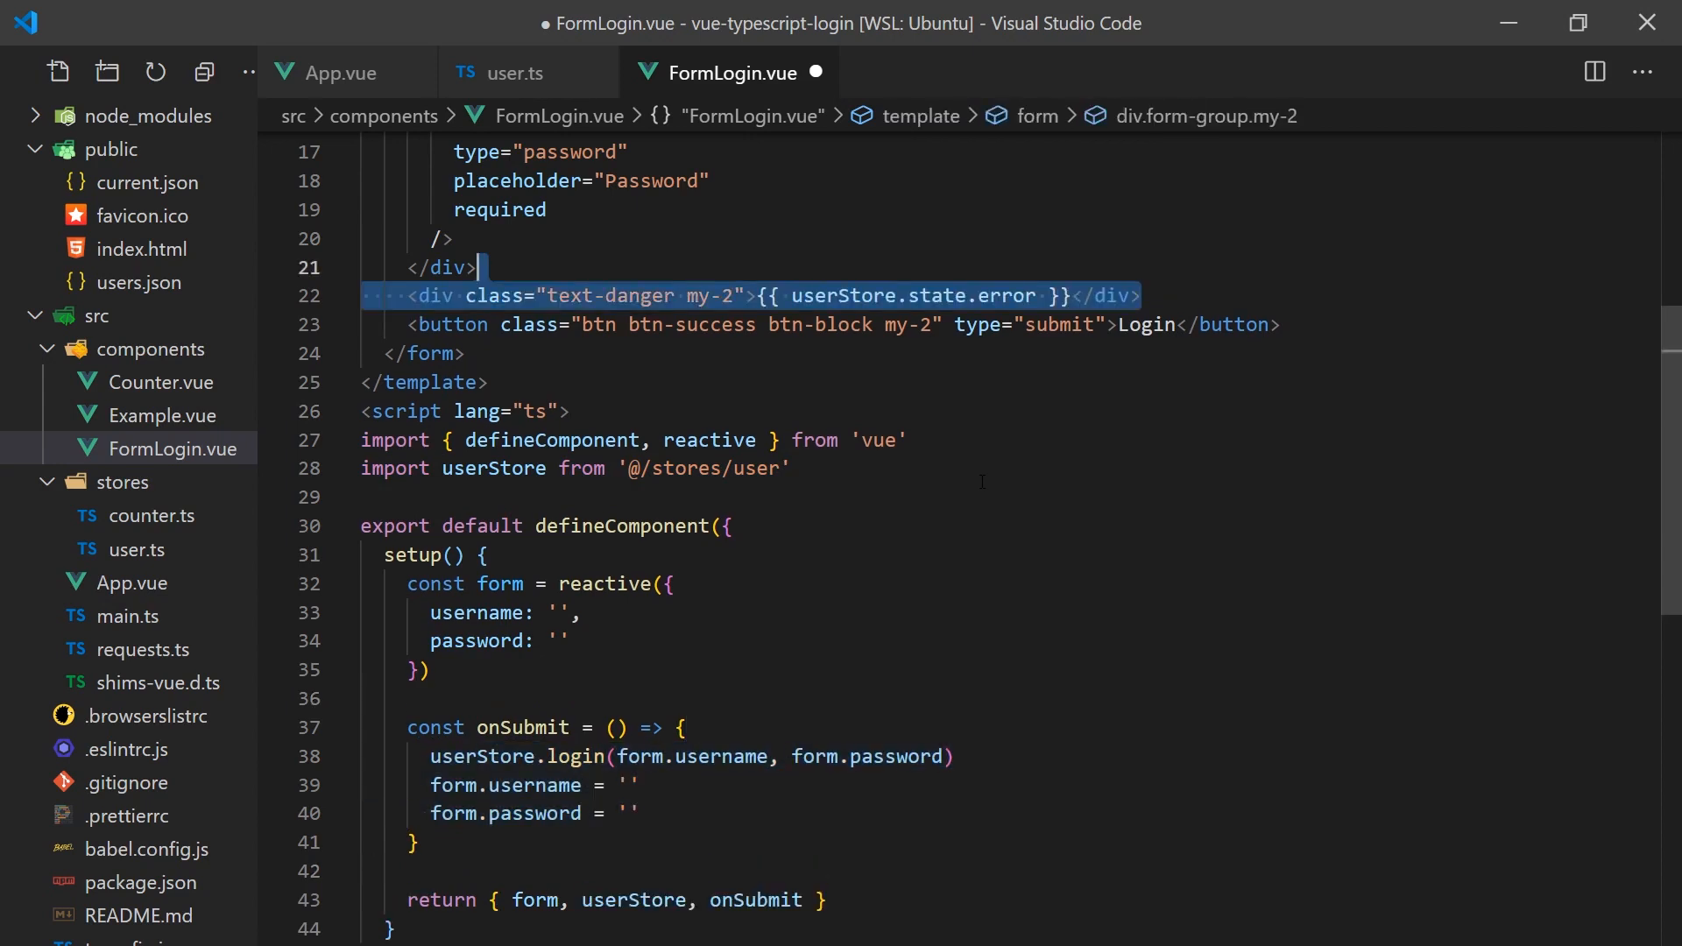
Step: Save FormLogin.vue with its form markup, error message and userStore.login submission
{"action": "key", "text": "ctrl+s"}
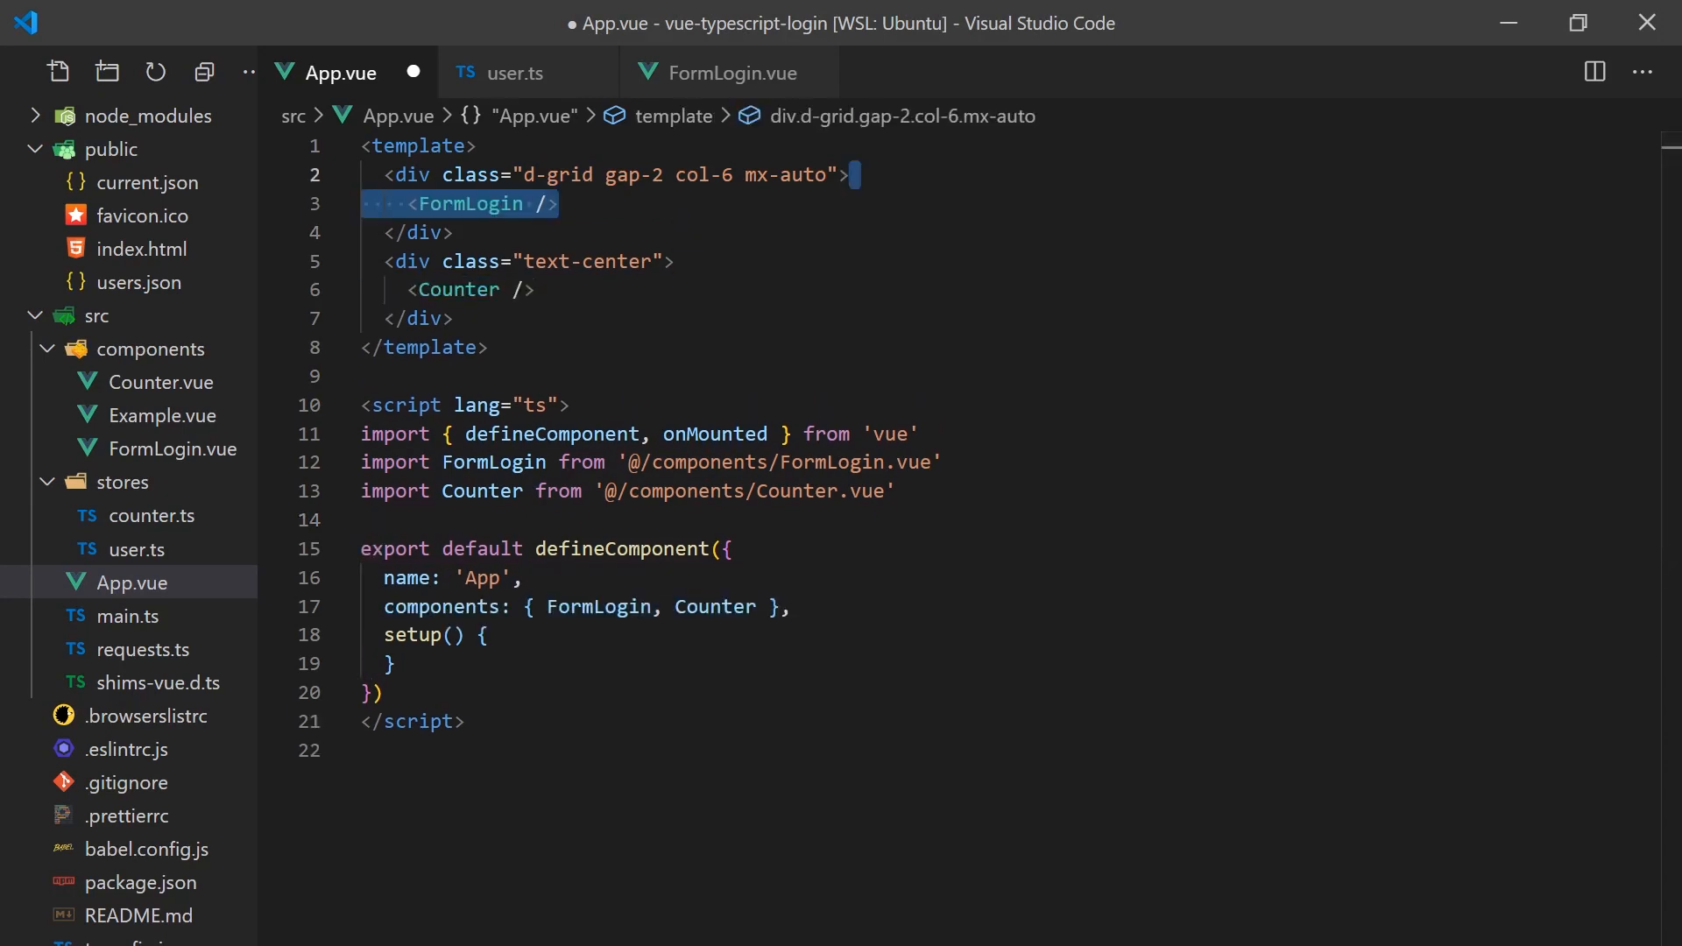
Step: Import userStore in App.vue, load the user on mount and show FormLogin only when logged out
{"action": "key", "text": "ctrl+z"}
{"action": "key", "text": "ctrl+z"}
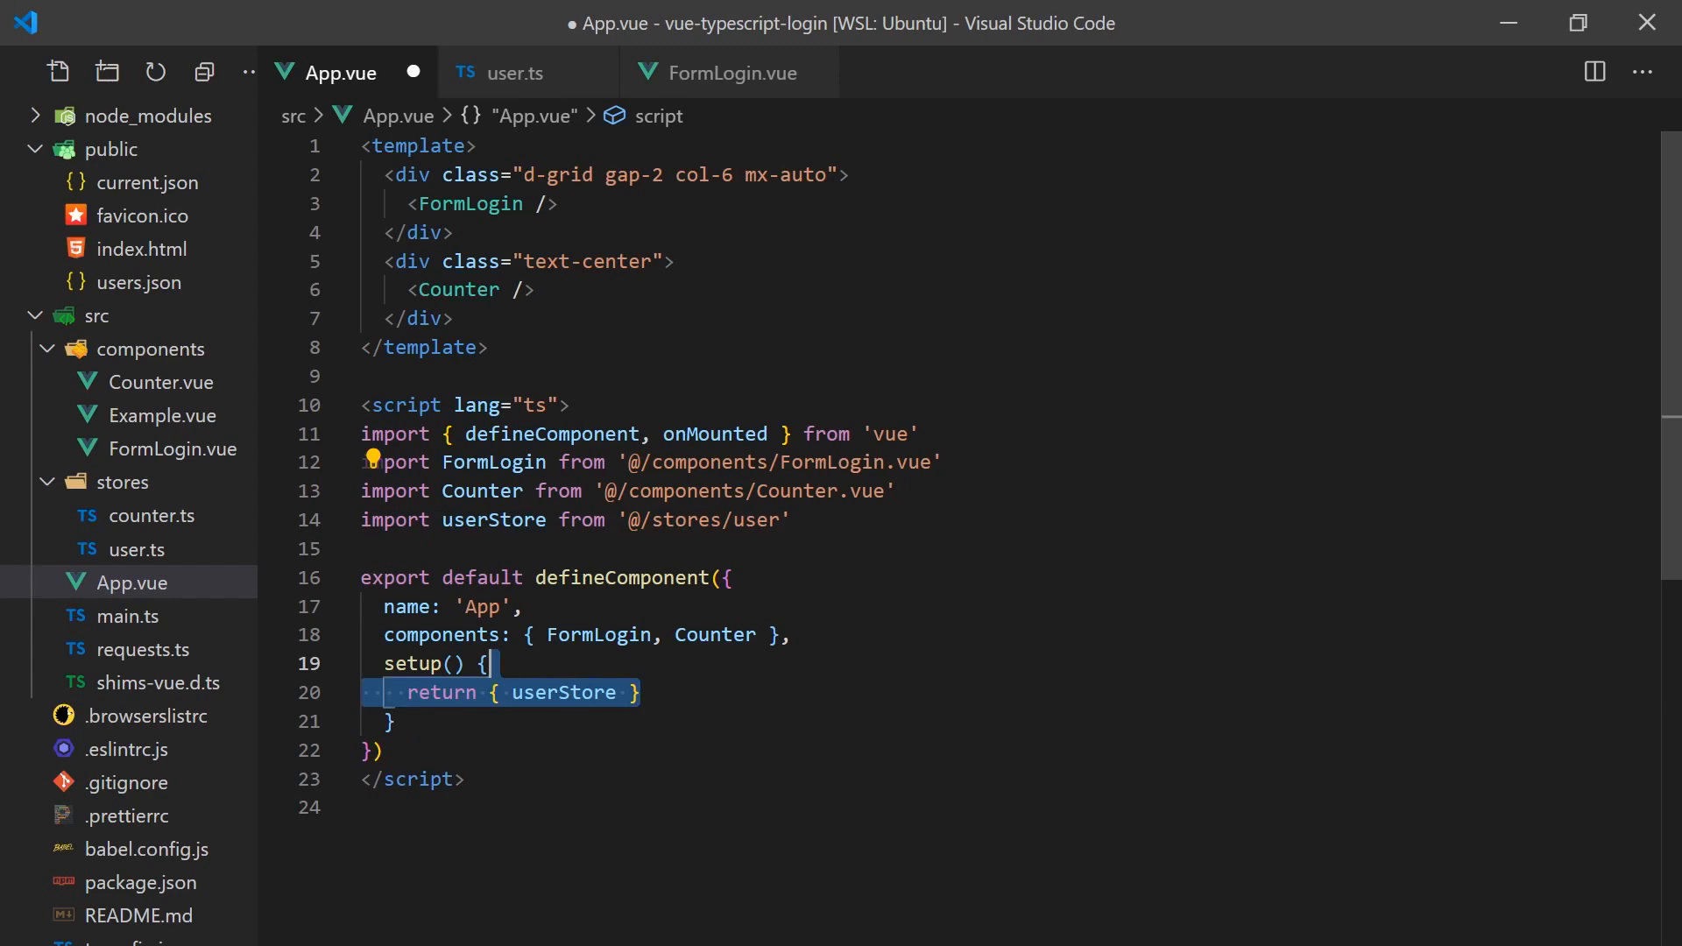
{"action": "key", "text": "ctrl+z"}
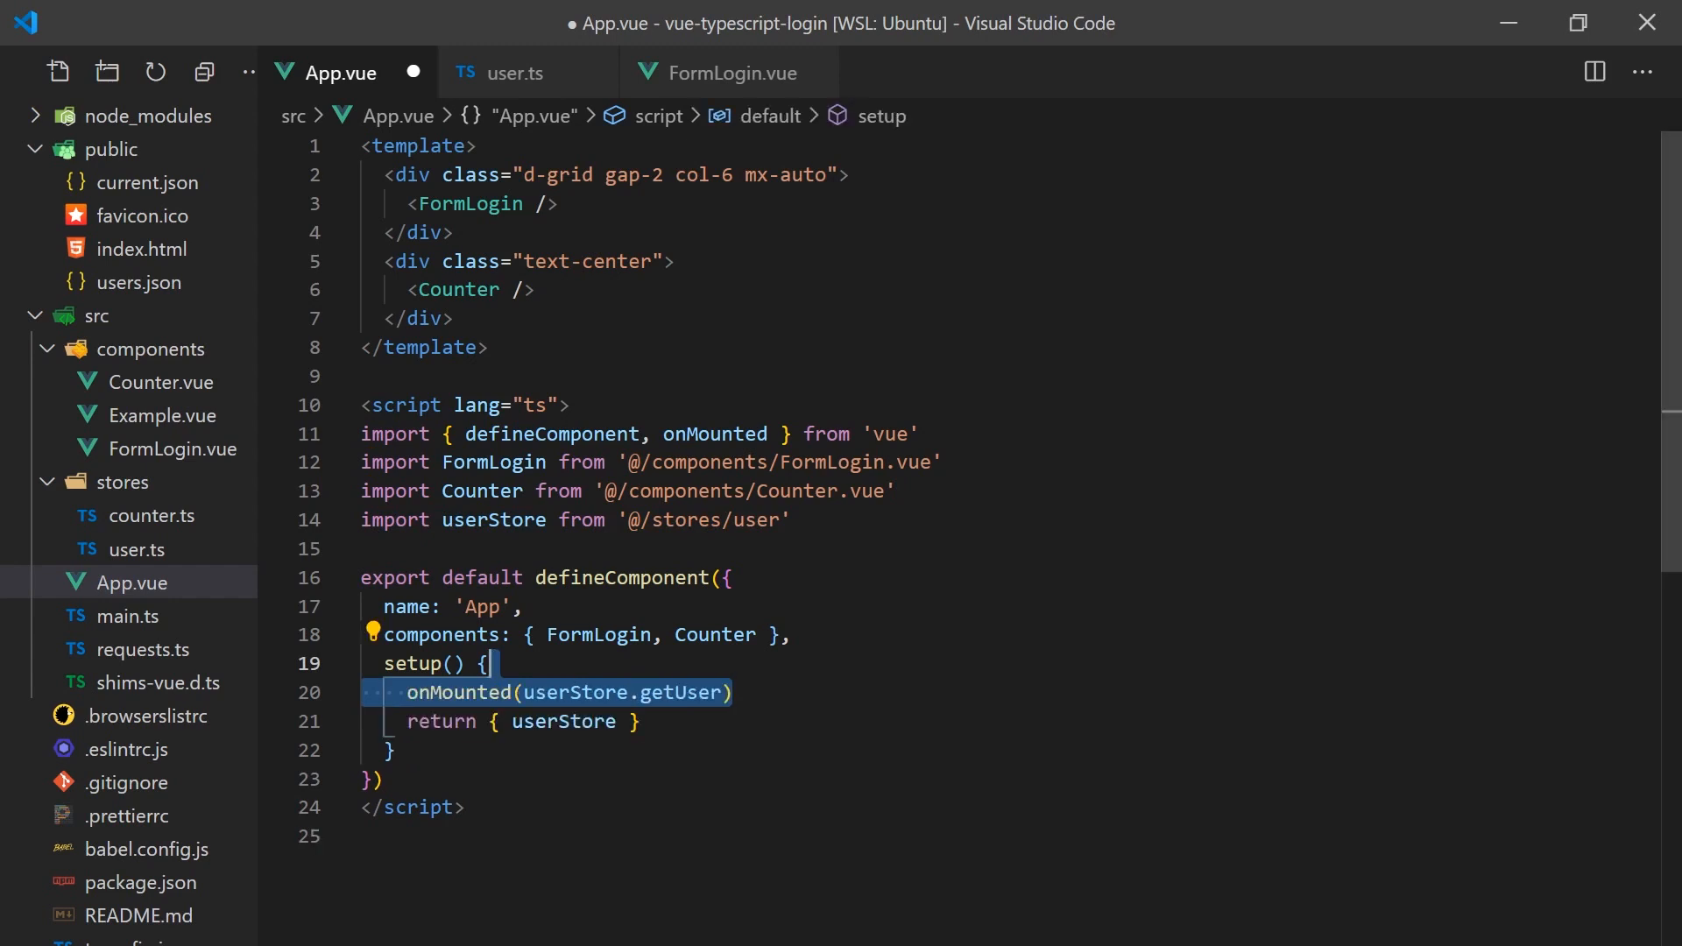
{"action": "key", "text": "ctrl+z"}
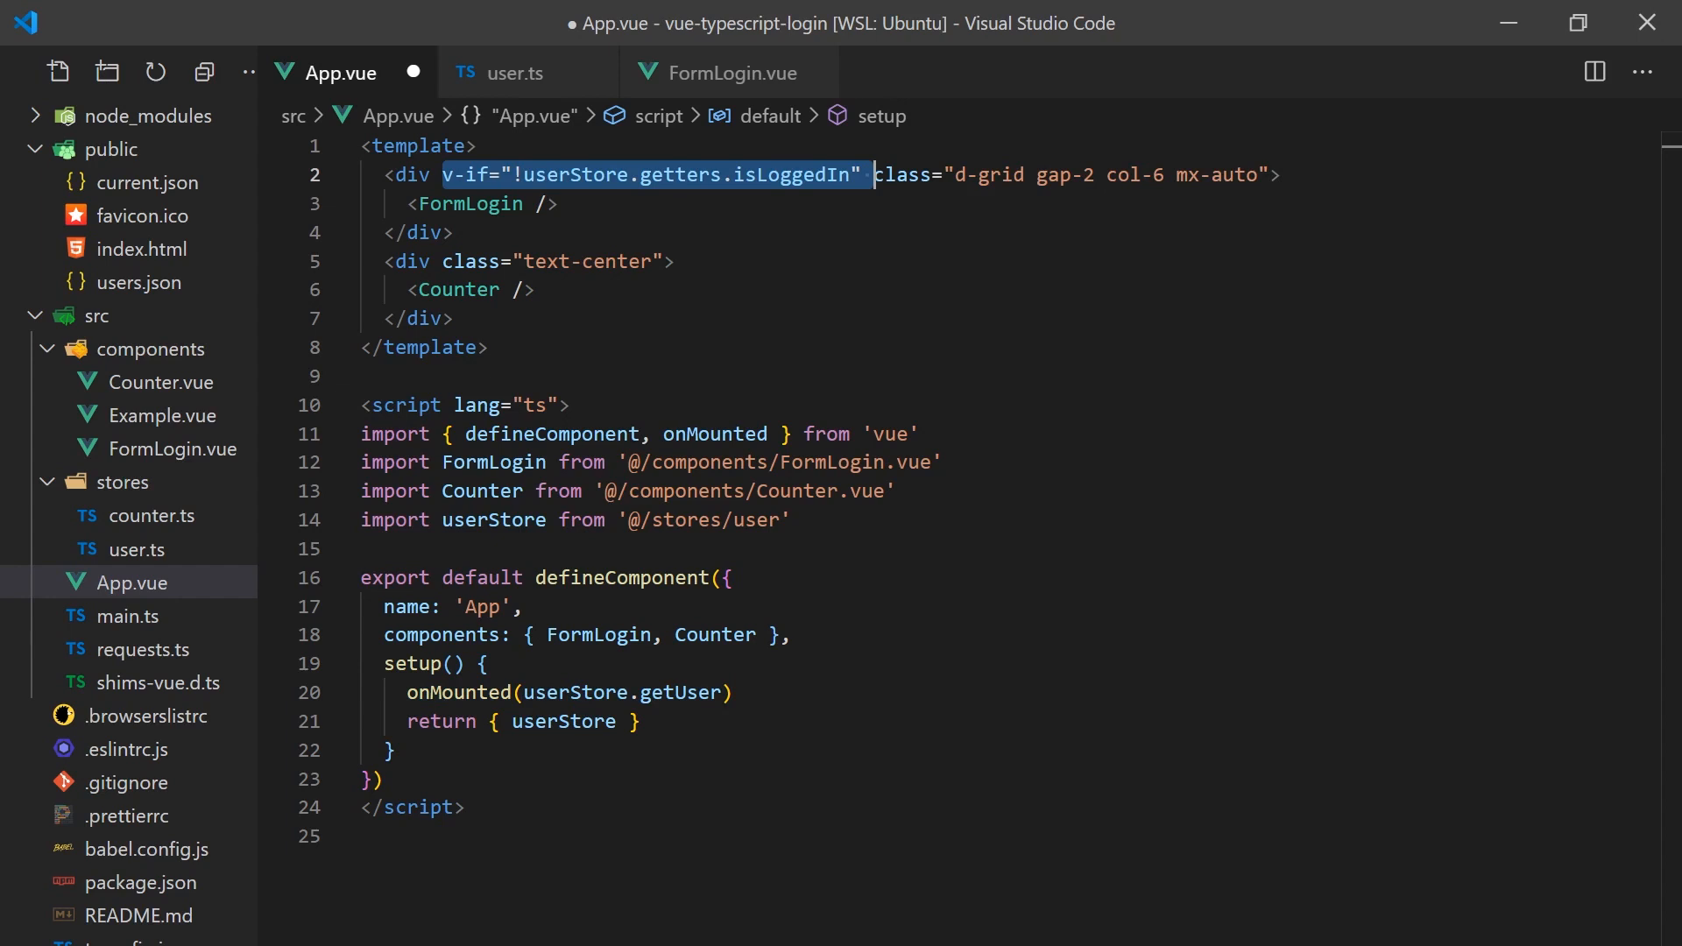
Step: Add the logged-in area with a welcome heading showing the user's name, Counter and a Logout button; save
{"action": "key", "text": "ctrl+z"}
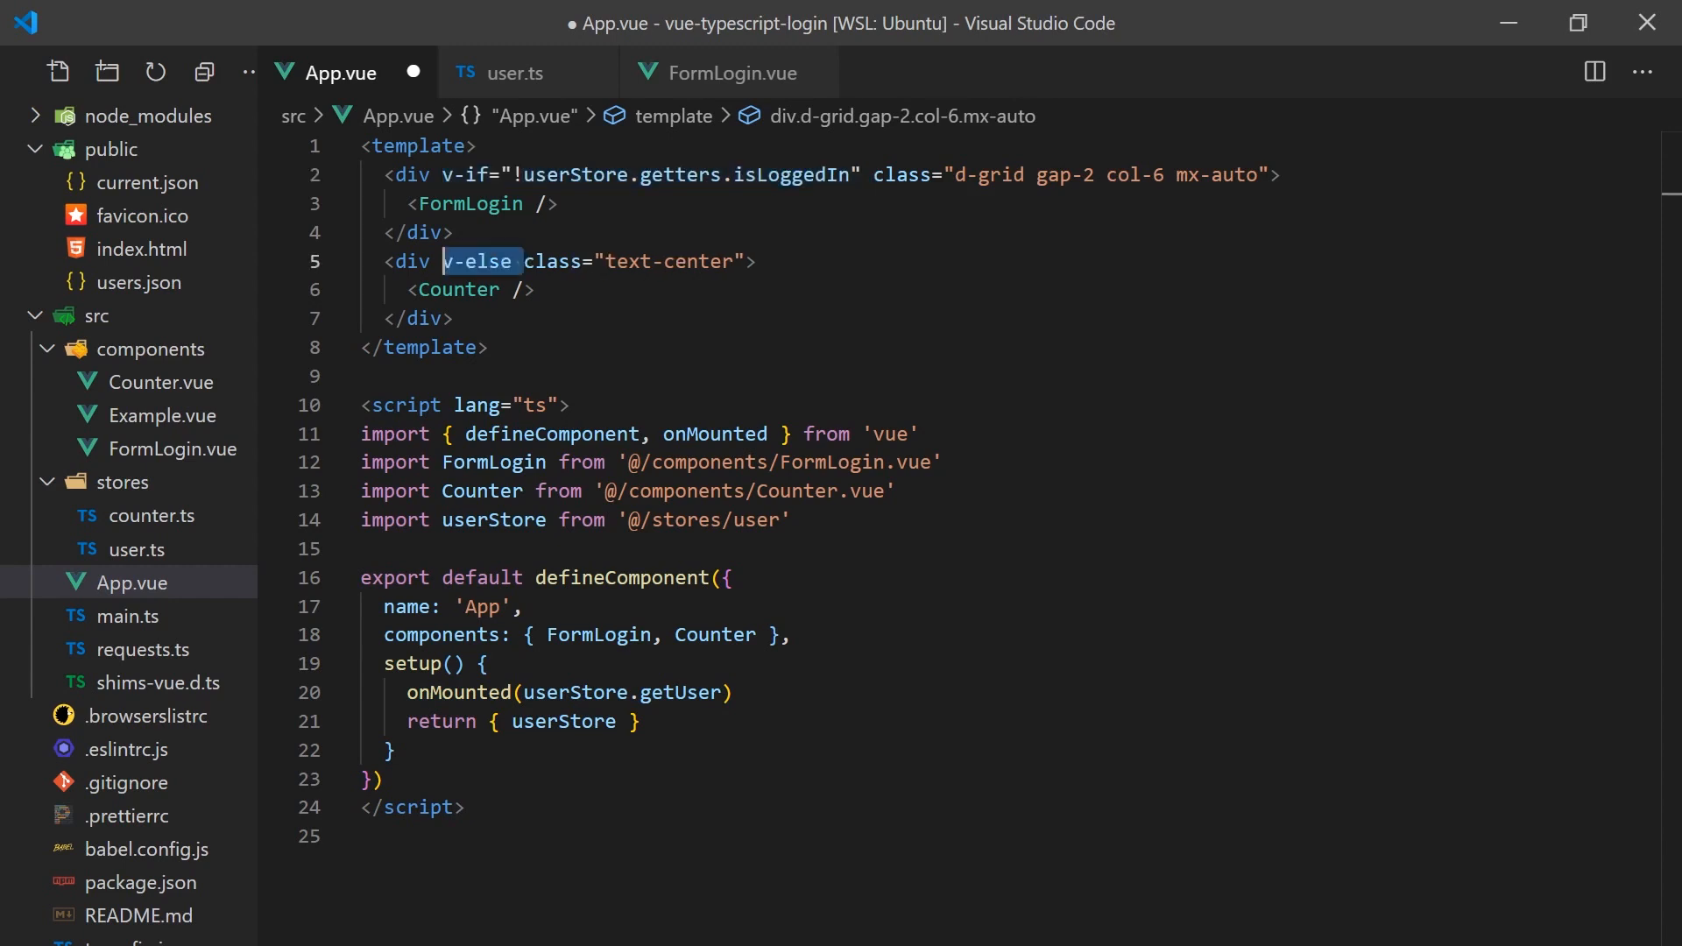
{"action": "key", "text": "ctrl+z"}
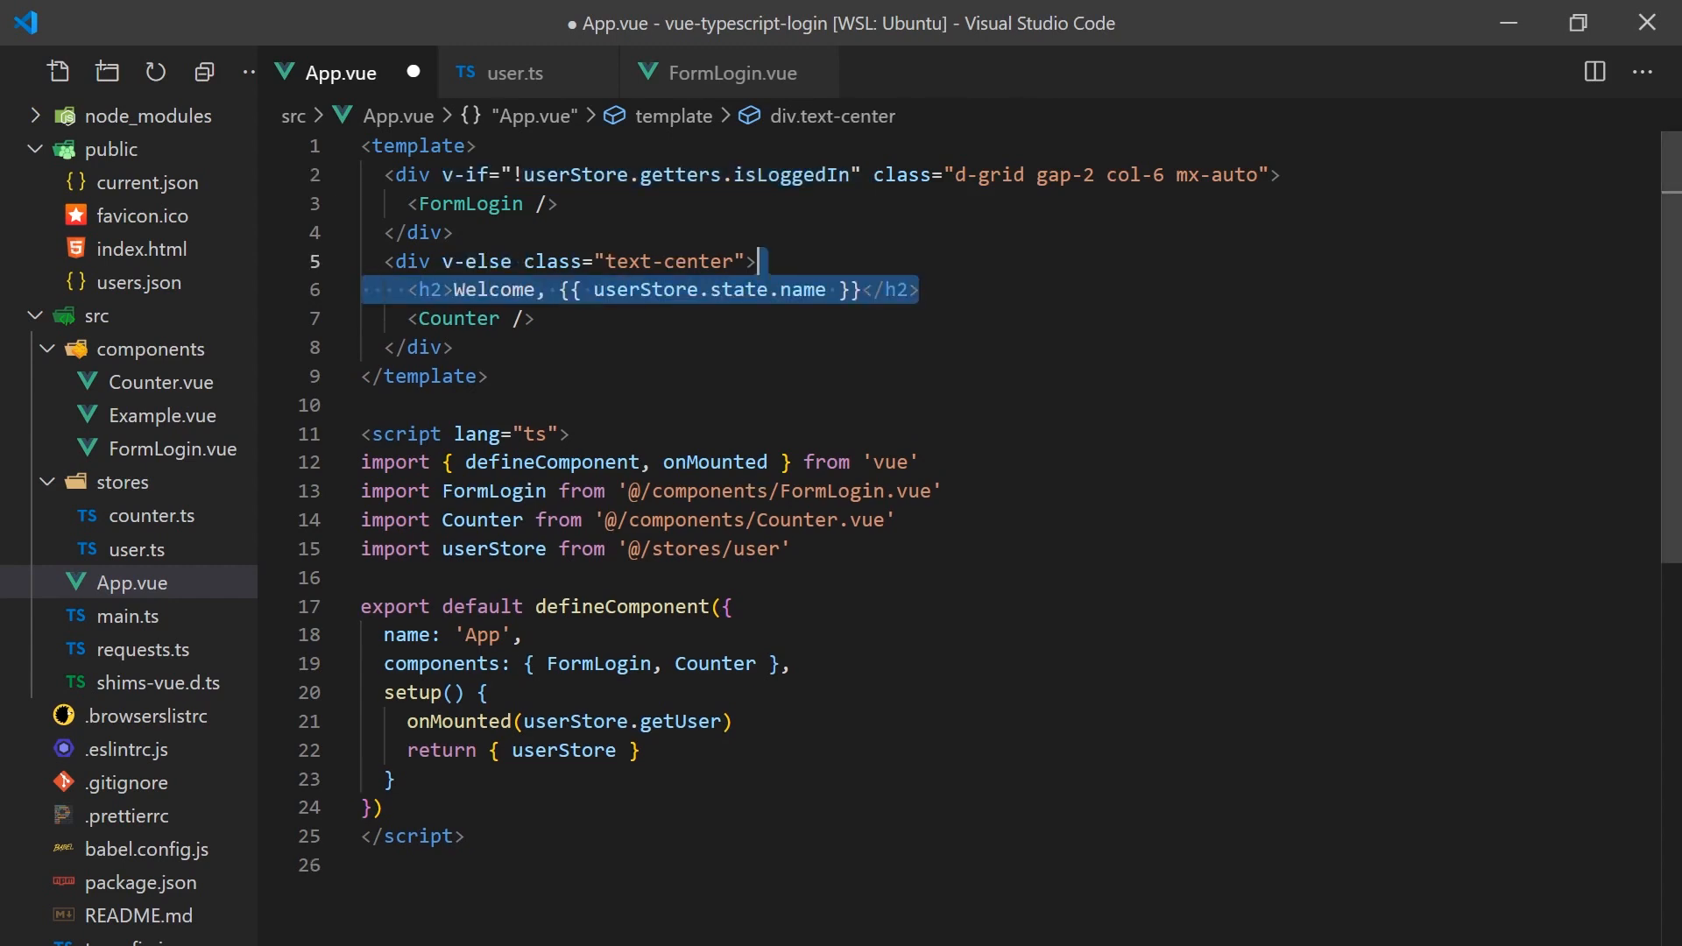
{"action": "key", "text": "ctrl+z"}
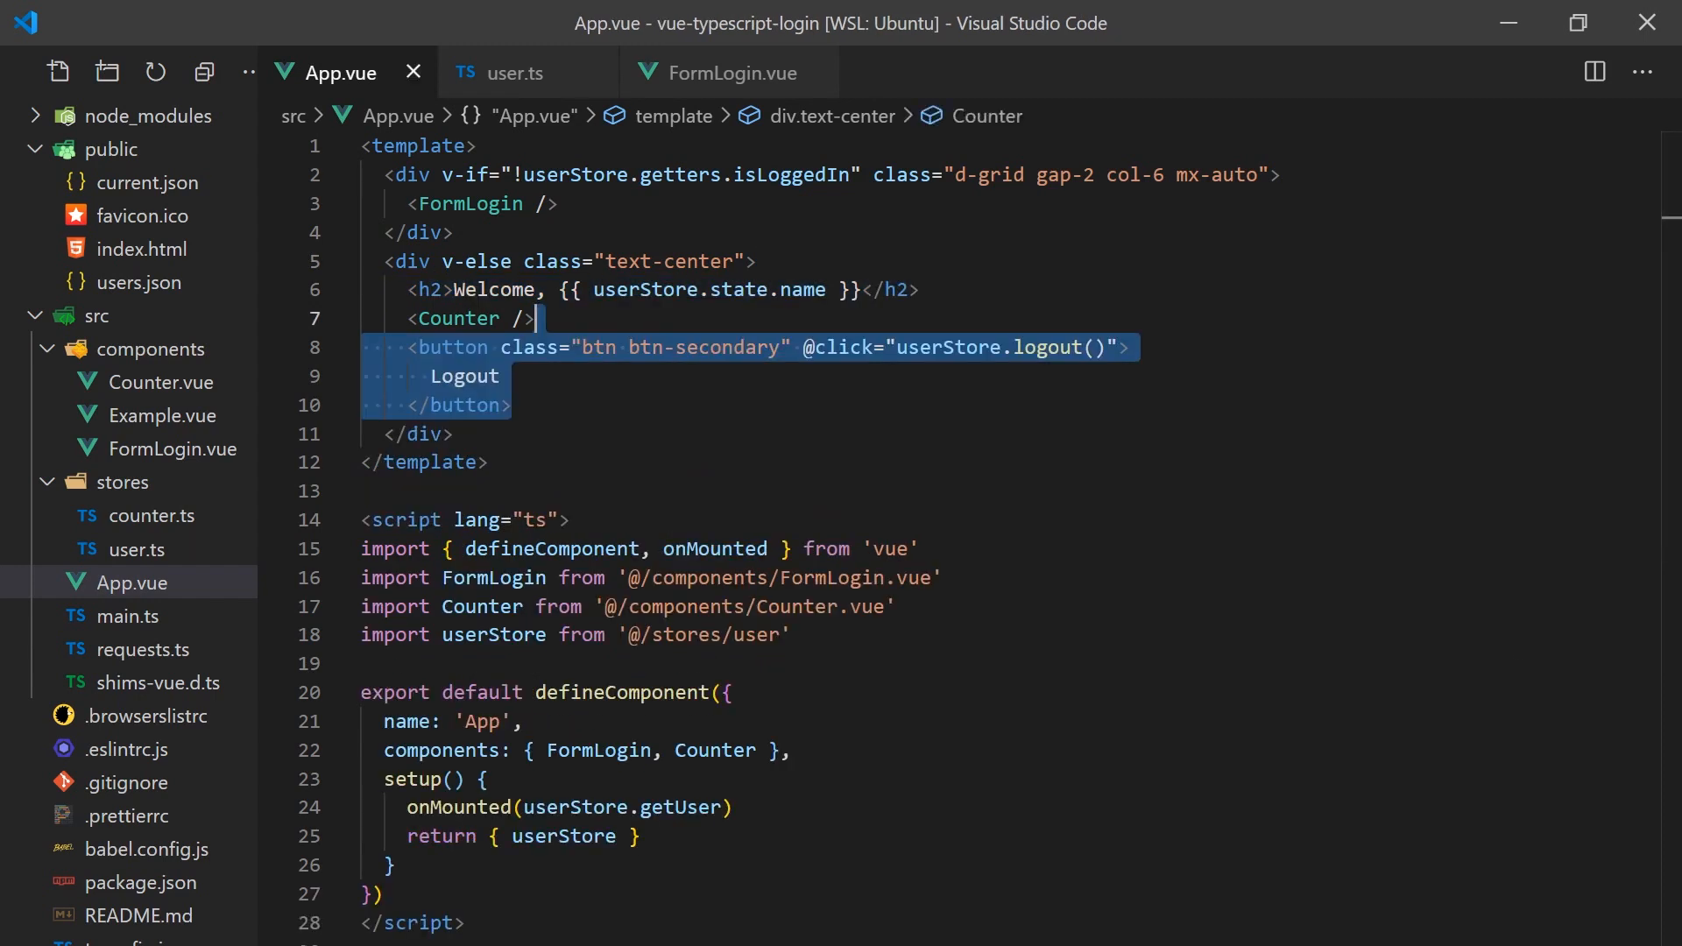
{"action": "left_click", "coordinate": [791, 635]}
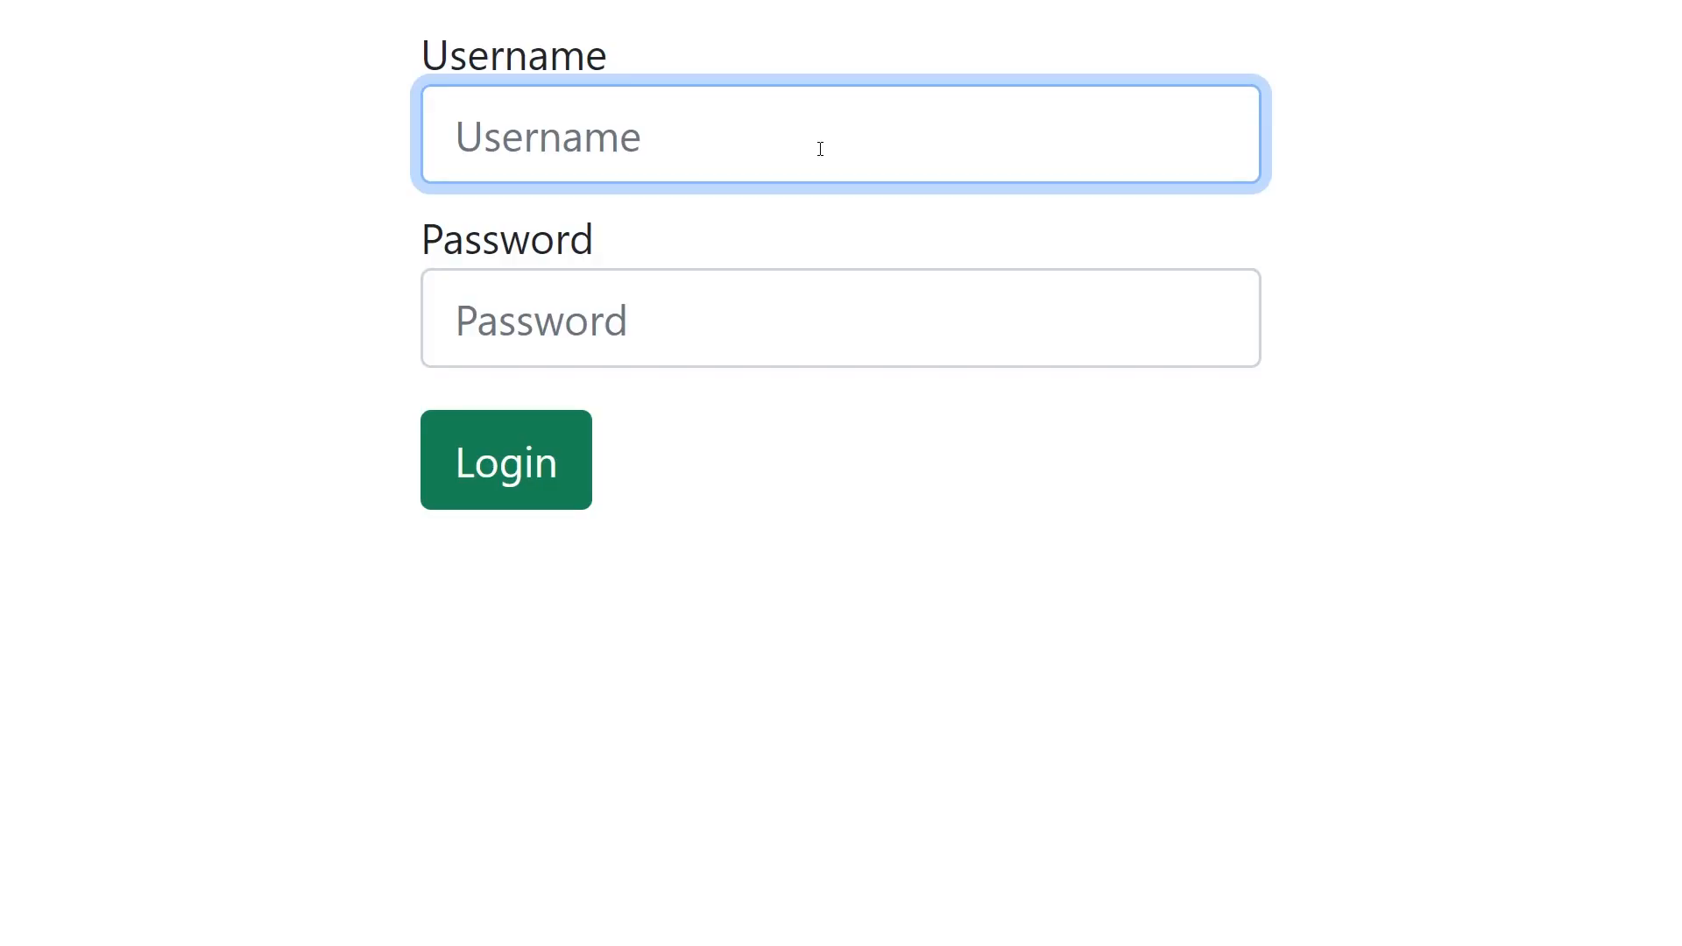
{"action": "type", "text": "justin"}
Step: Log in with username and password, then increment the counter twice
{"action": "key", "text": "Tab"}
{"action": "type", "text": "justin"}
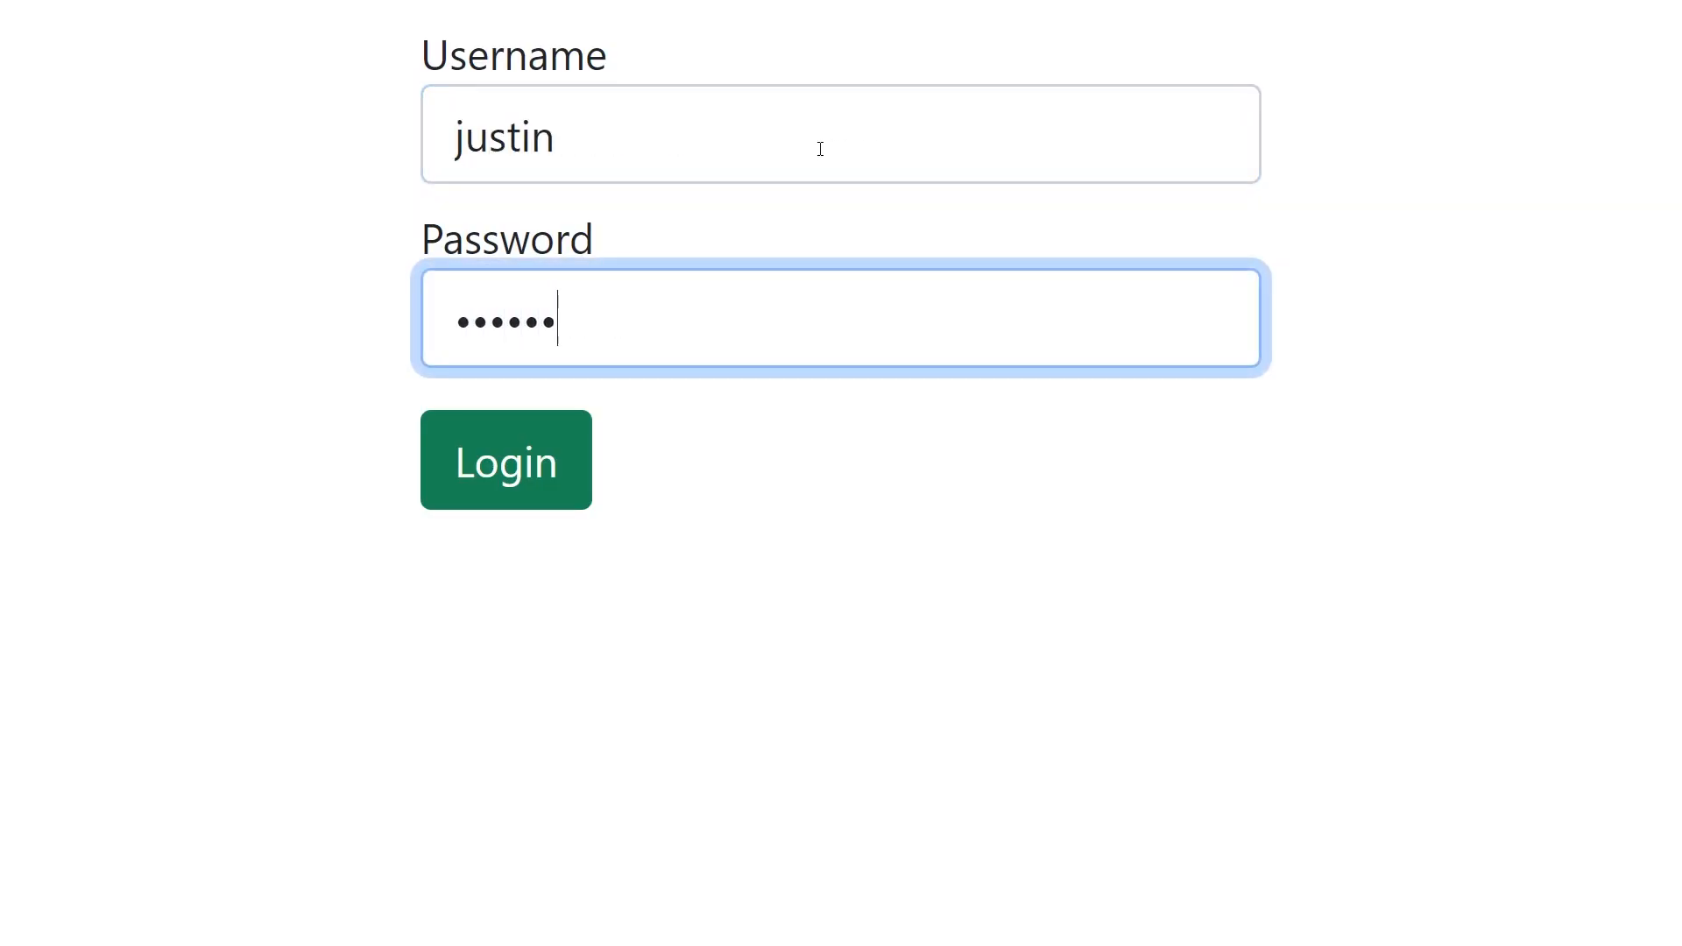
{"action": "key", "text": "Return"}
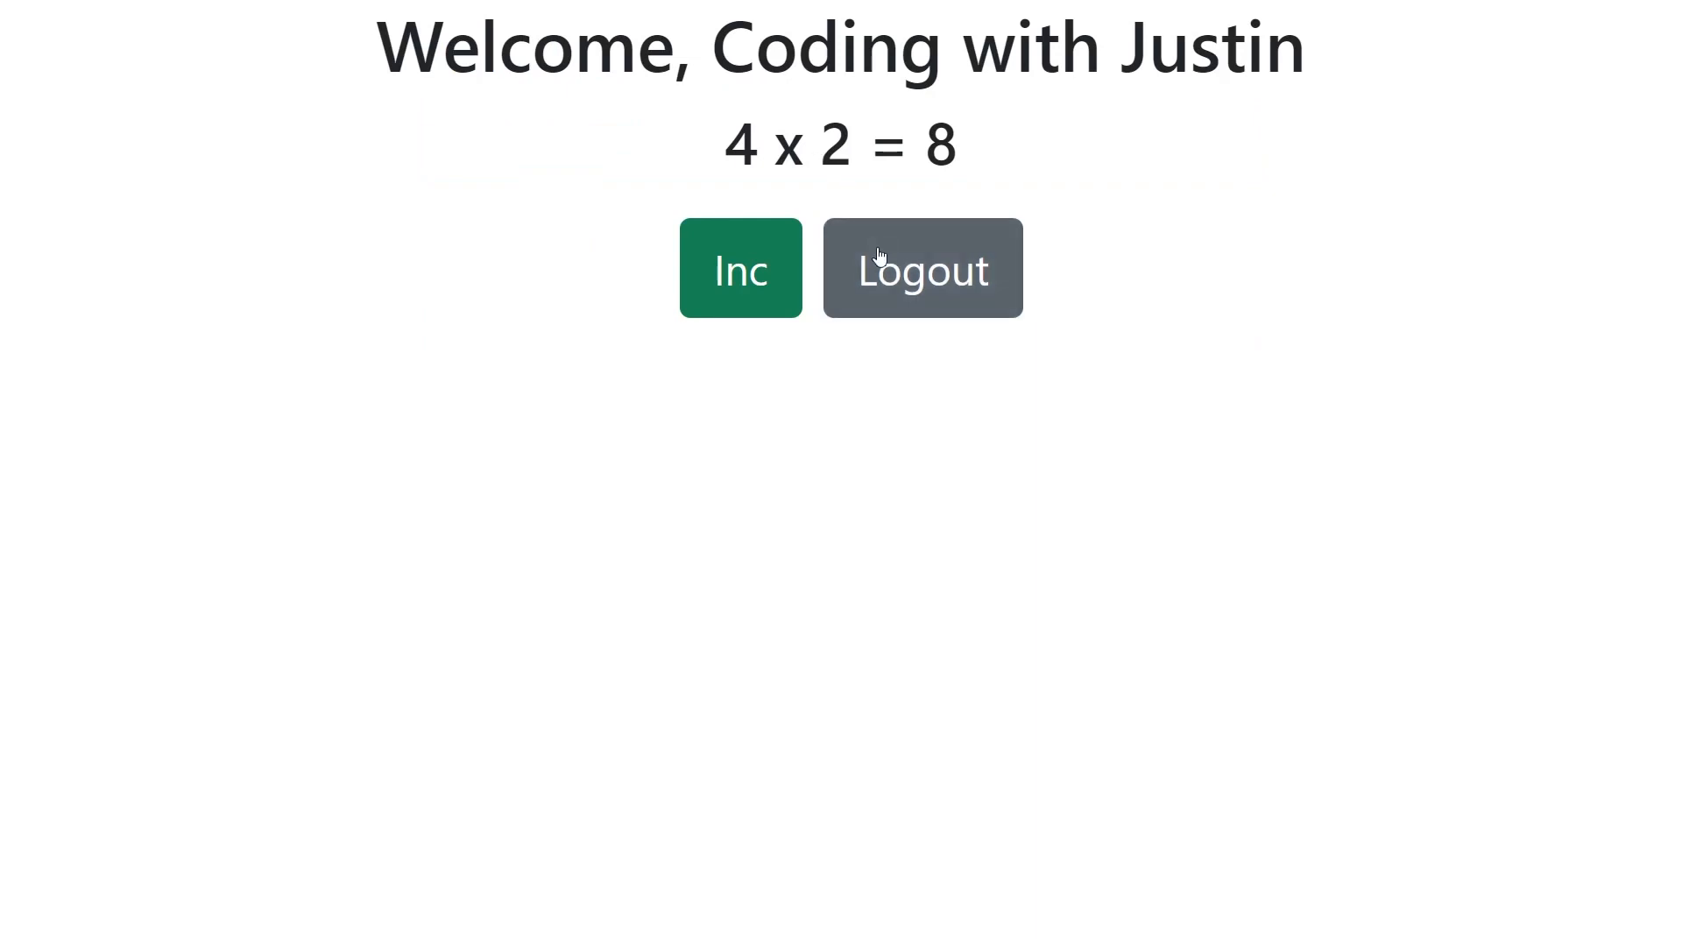
{"action": "left_click", "coordinate": [758, 275]}
{"action": "left_click", "coordinate": [759, 274]}
Step: Log out and confirm that logging in with empty fields is rejected
{"action": "left_click", "coordinate": [862, 276]}
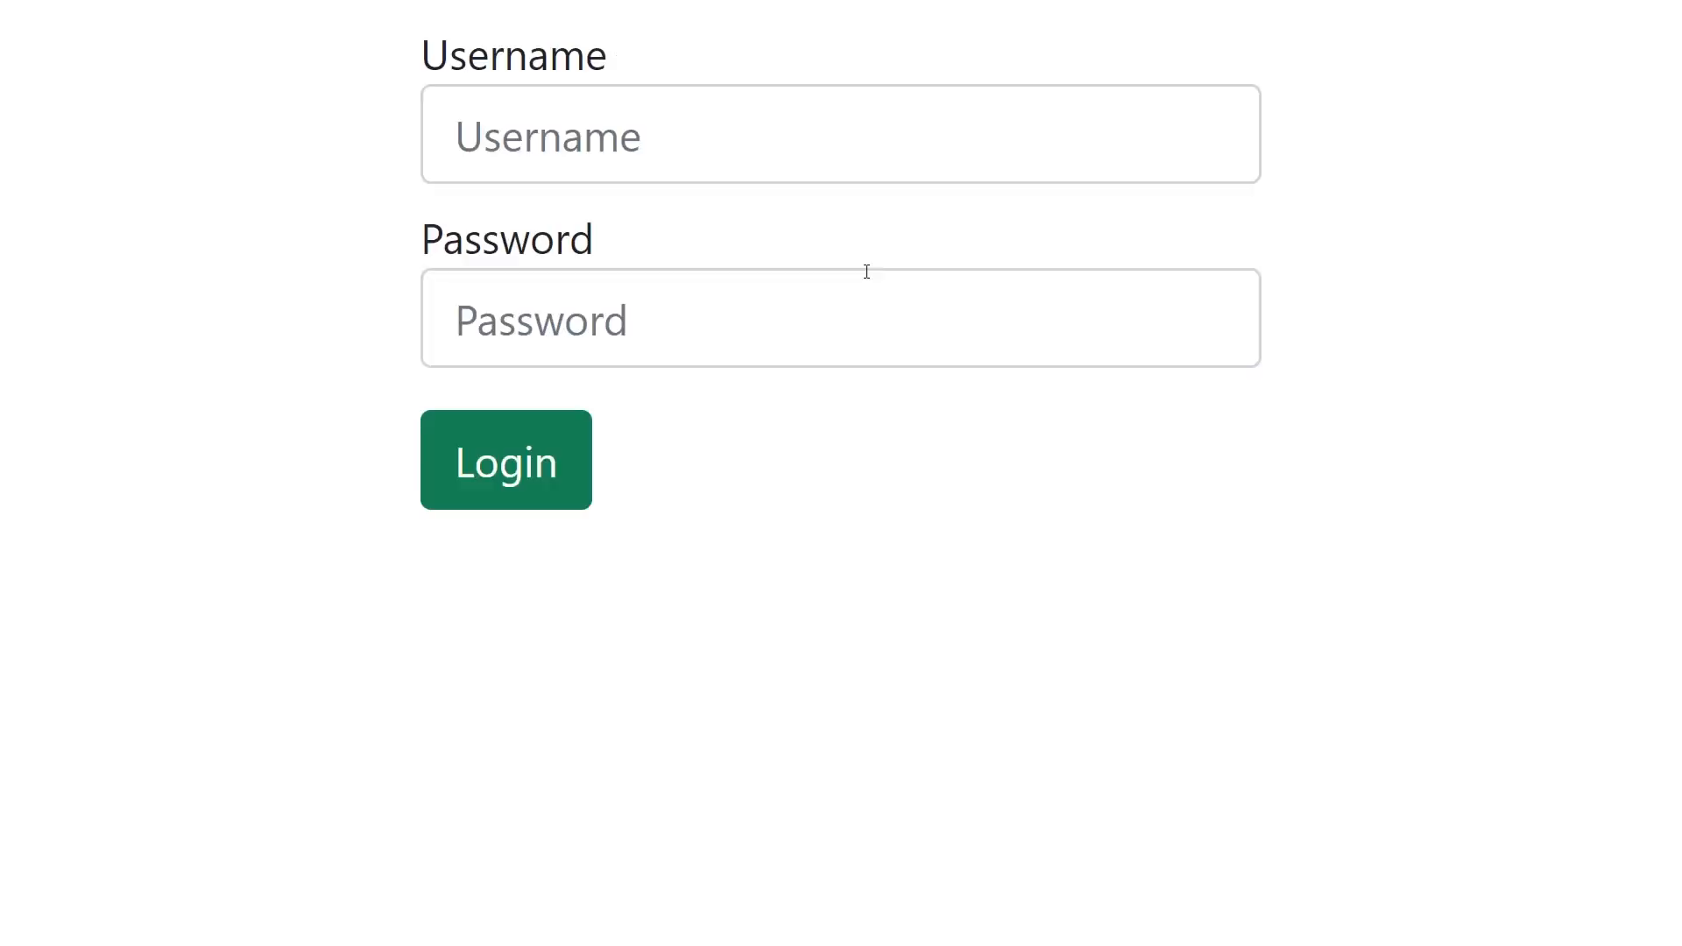
{"action": "left_click", "coordinate": [586, 436]}
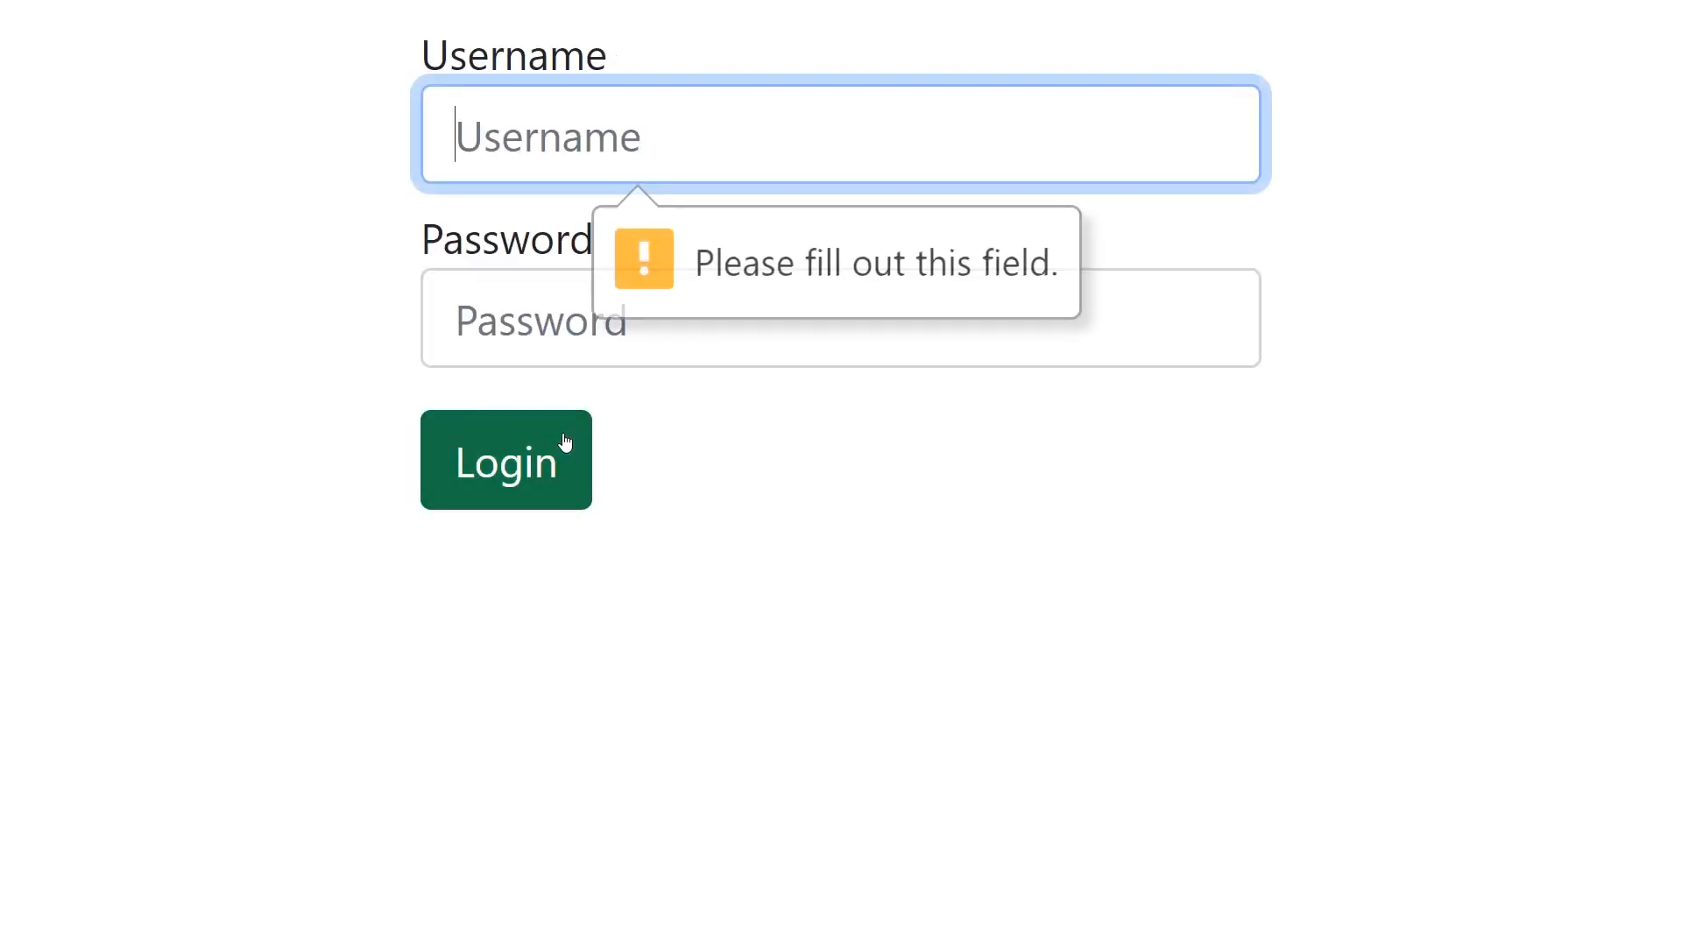